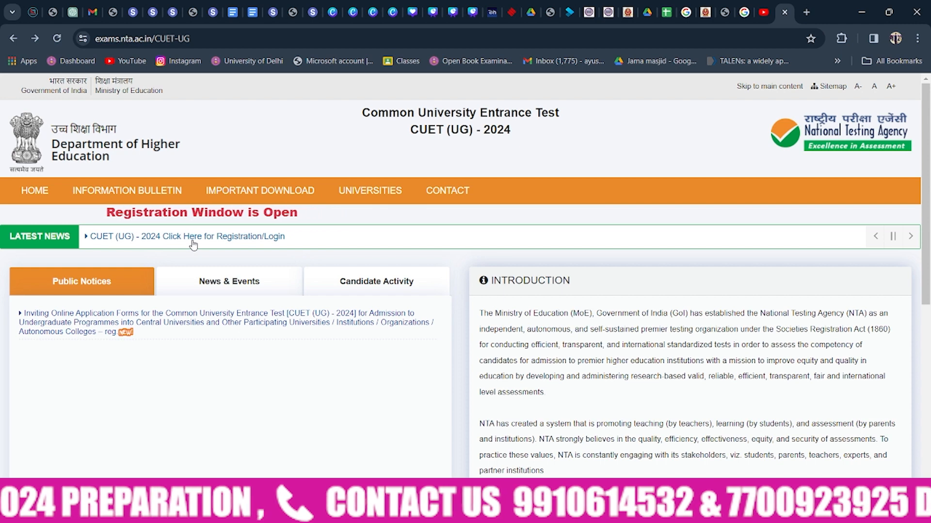
Open the CUET (UG) 2024 Registration/Login link and choose 'New Candidate Register Here'
{"action": "left_click", "coordinate": [215, 241]}
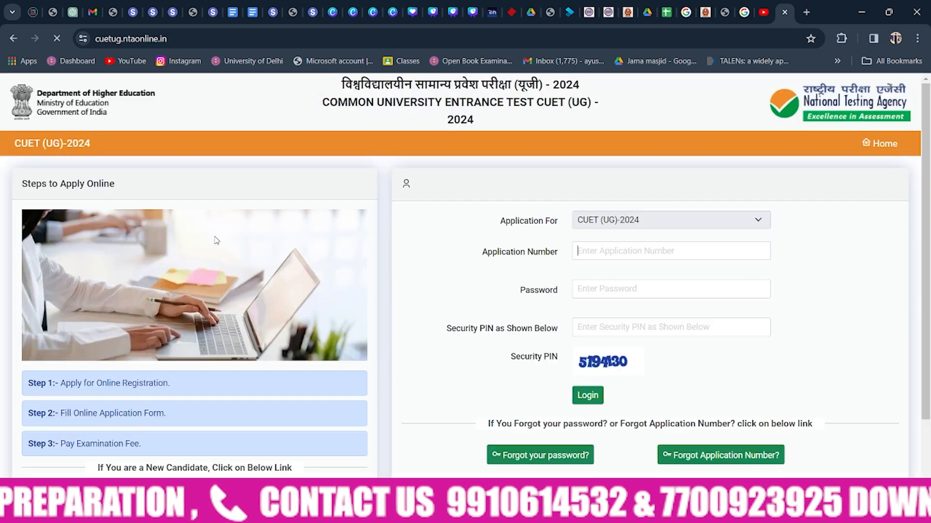
{"action": "scroll", "coordinate": [216, 241], "scroll_direction": "down", "scroll_amount": 2}
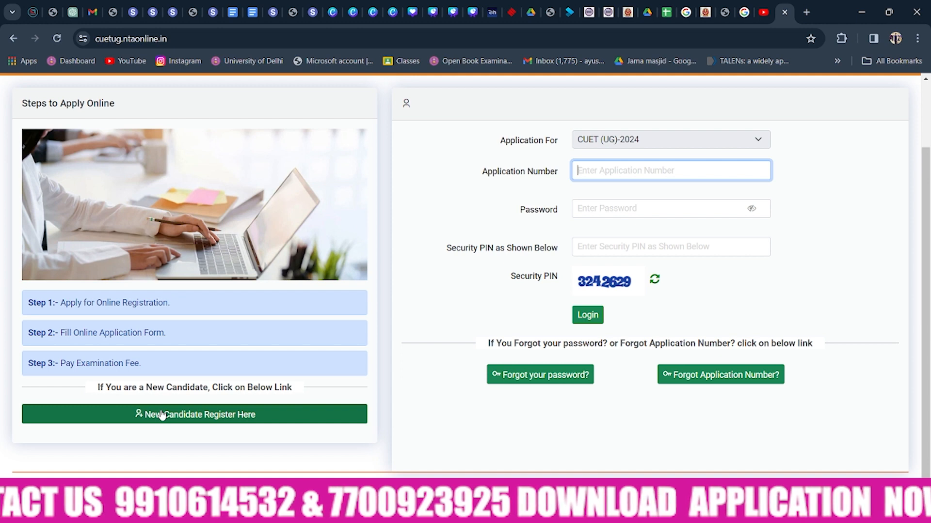
{"action": "left_click", "coordinate": [200, 414]}
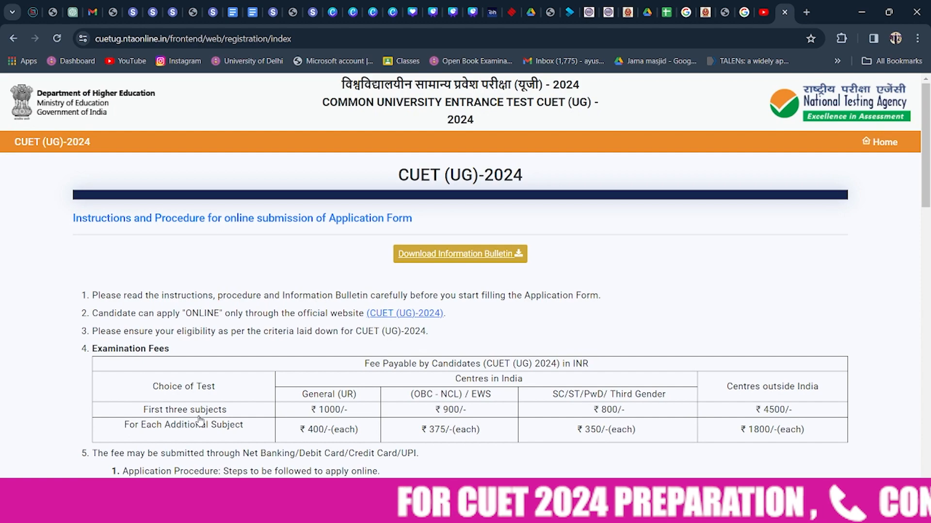
{"action": "scroll", "coordinate": [200, 421], "scroll_direction": "down", "scroll_amount": 3}
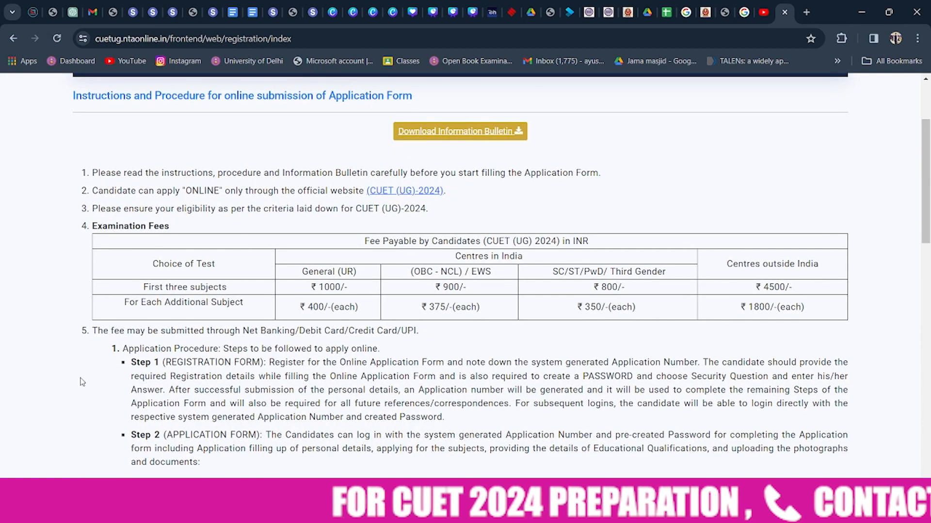
{"action": "scroll", "coordinate": [189, 290], "scroll_direction": "down", "scroll_amount": 1}
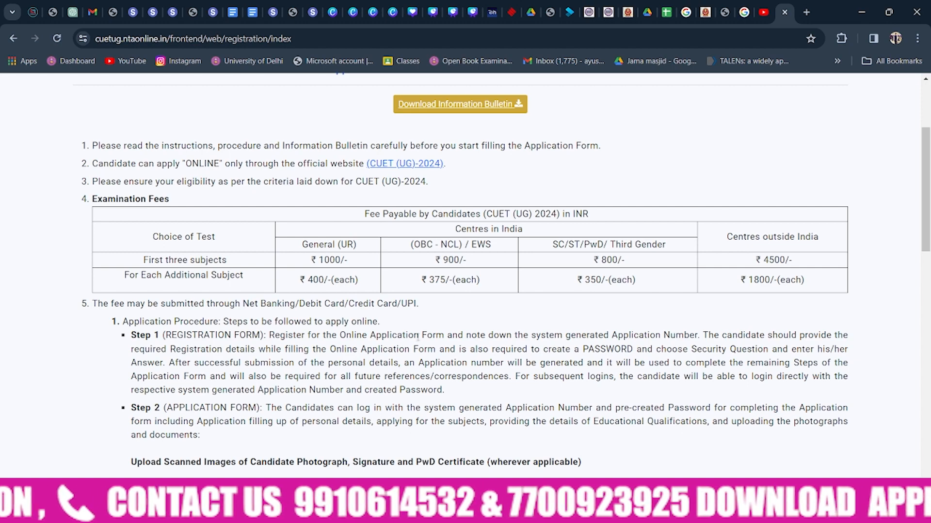
{"action": "scroll", "coordinate": [418, 336], "scroll_direction": "down", "scroll_amount": 3}
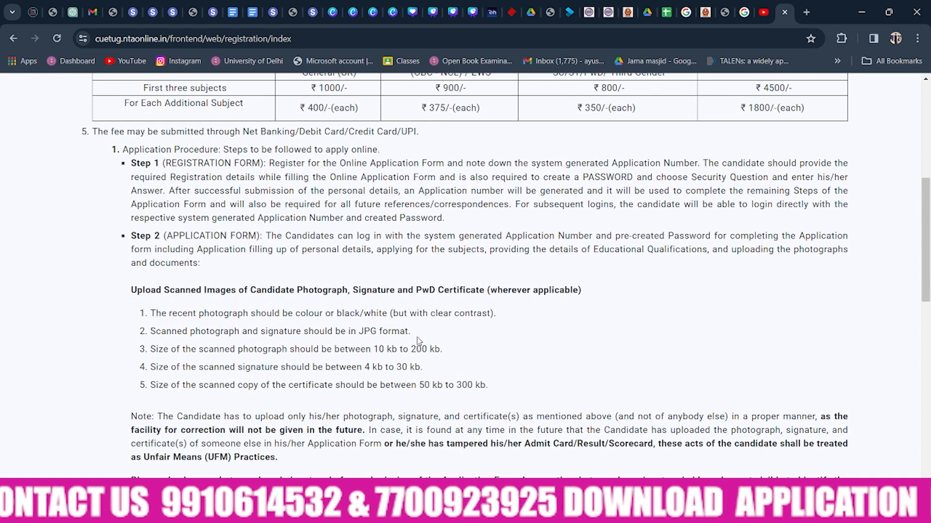
{"action": "scroll", "coordinate": [418, 339], "scroll_direction": "up", "scroll_amount": 1}
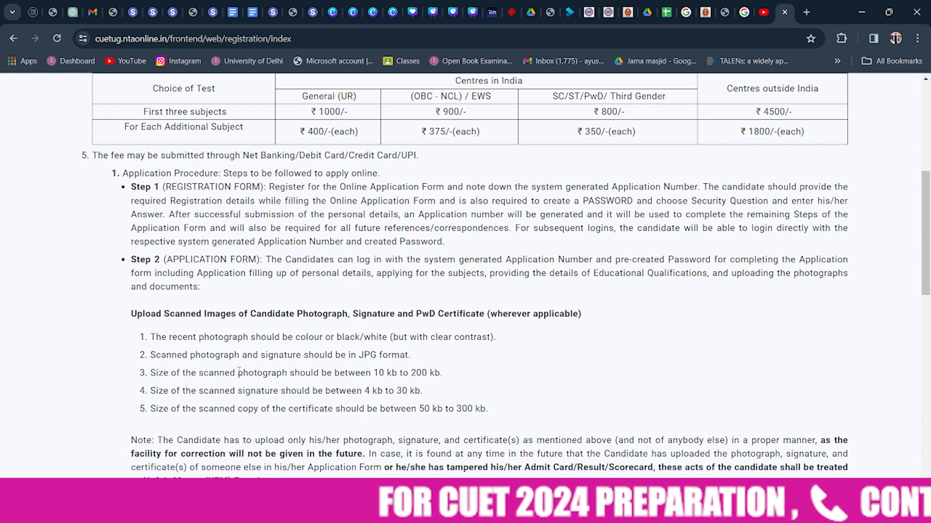
{"action": "scroll", "coordinate": [239, 371], "scroll_direction": "down", "scroll_amount": 2}
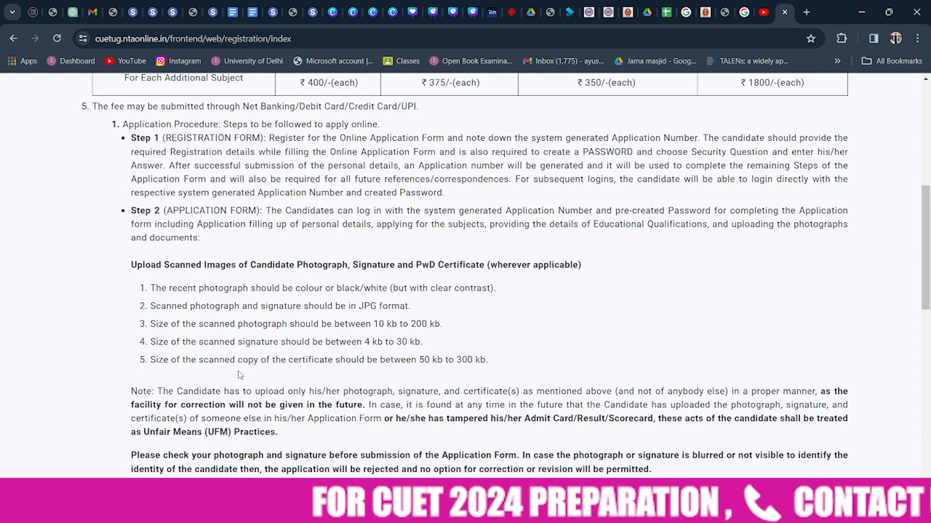
{"action": "scroll", "coordinate": [240, 375], "scroll_direction": "down", "scroll_amount": 1}
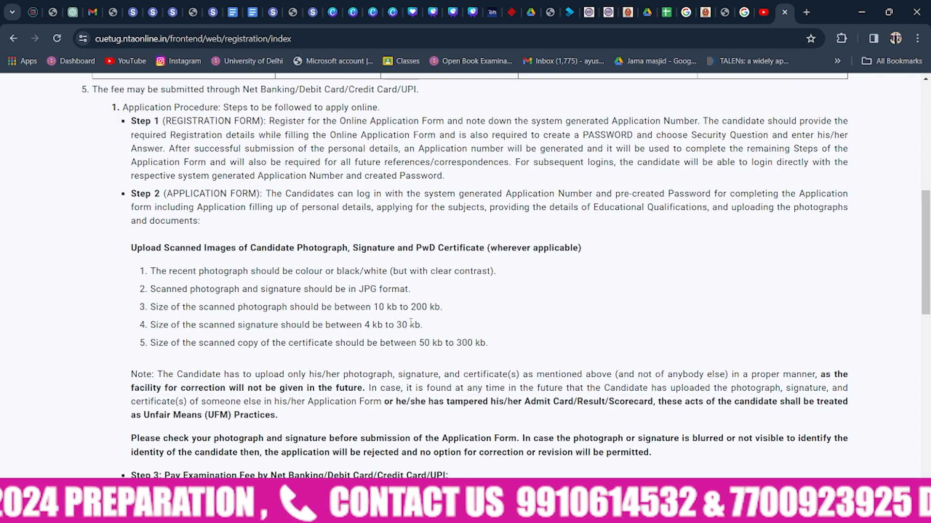
{"action": "scroll", "coordinate": [427, 328], "scroll_direction": "down", "scroll_amount": 1}
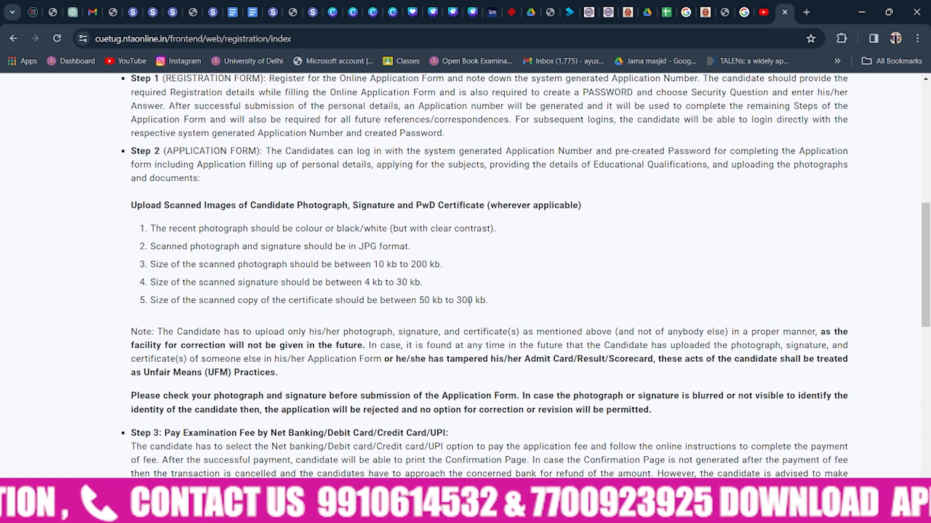
{"action": "scroll", "coordinate": [475, 300], "scroll_direction": "down", "scroll_amount": 5}
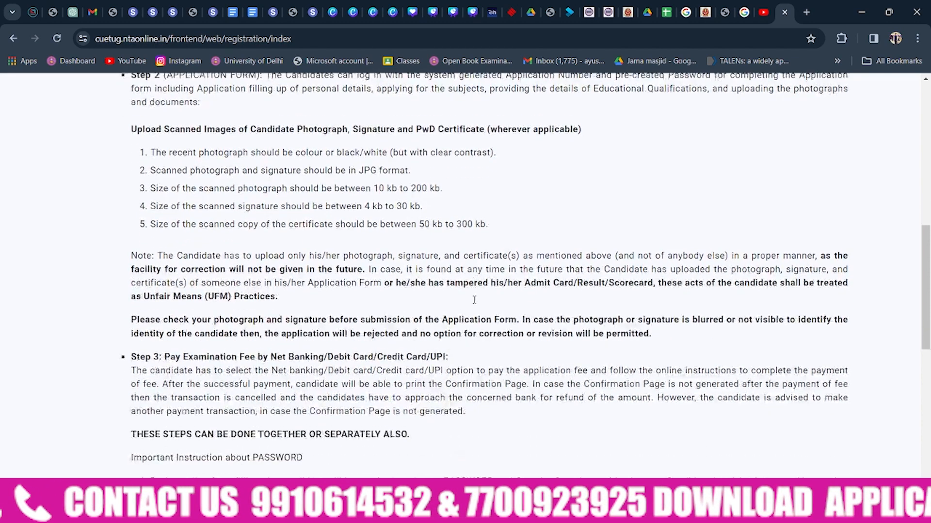
{"action": "scroll", "coordinate": [475, 303], "scroll_direction": "down", "scroll_amount": 2}
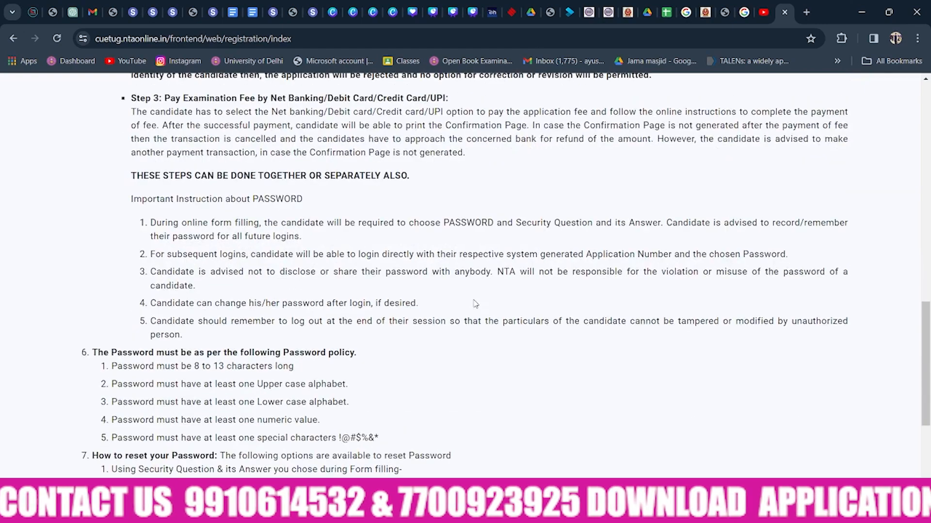
{"action": "scroll", "coordinate": [475, 303], "scroll_direction": "down", "scroll_amount": 1}
{"action": "scroll", "coordinate": [475, 303], "scroll_direction": "down", "scroll_amount": 2}
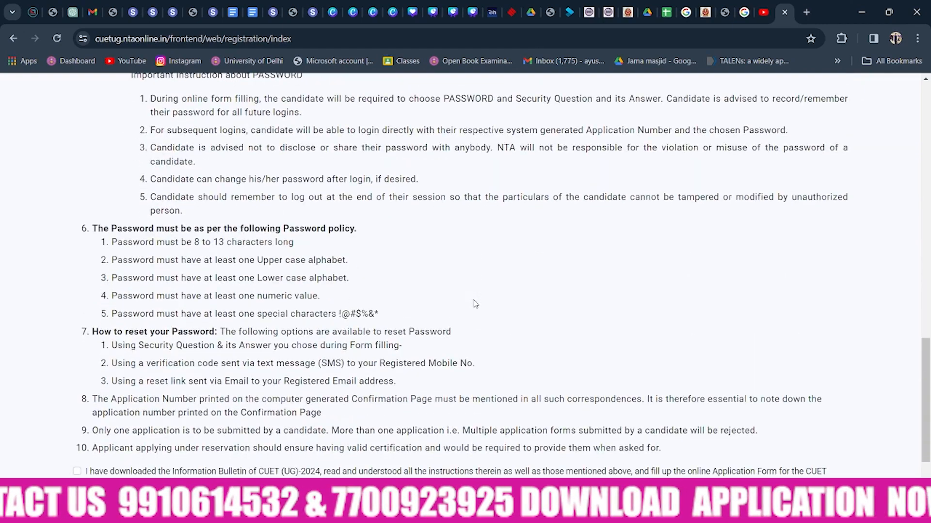
{"action": "scroll", "coordinate": [475, 303], "scroll_direction": "down", "scroll_amount": 2}
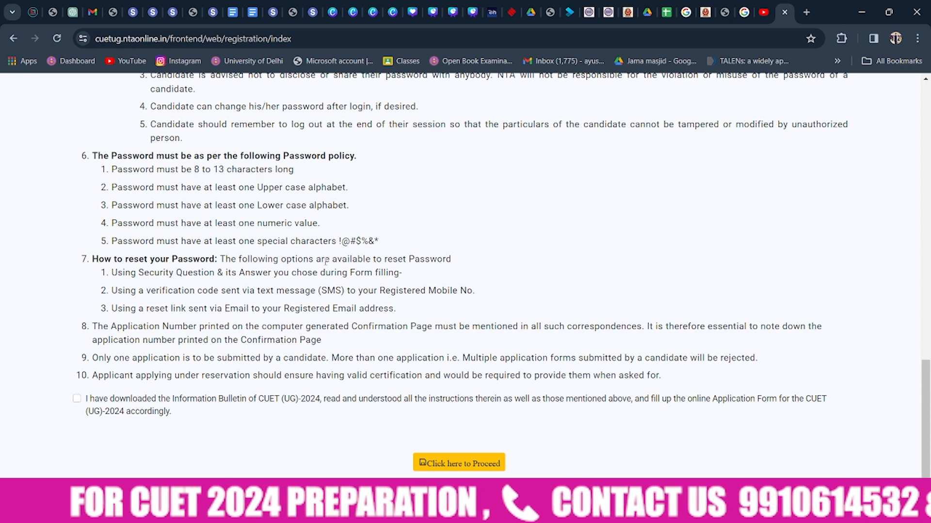
Accept the bulletin declaration, proceed, and choose Aadhaar as the login identity
{"action": "left_click", "coordinate": [77, 399]}
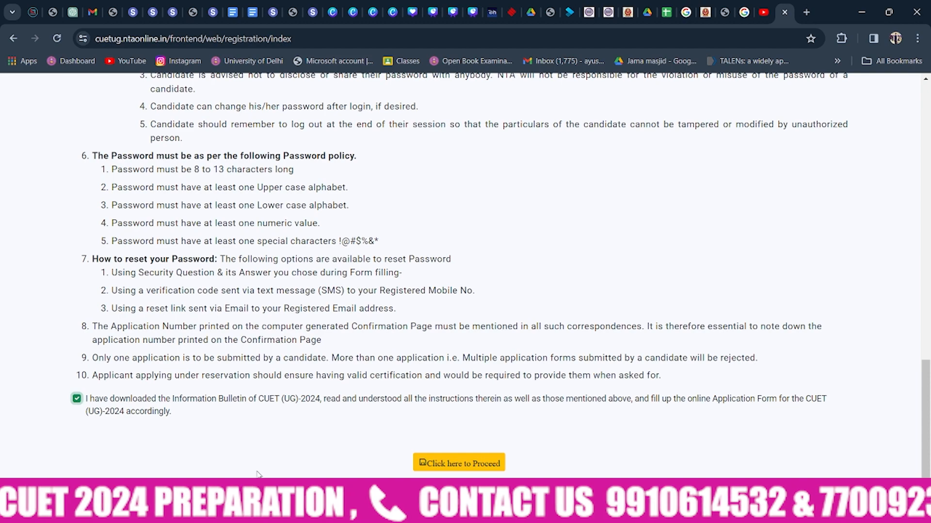
{"action": "left_click", "coordinate": [494, 465]}
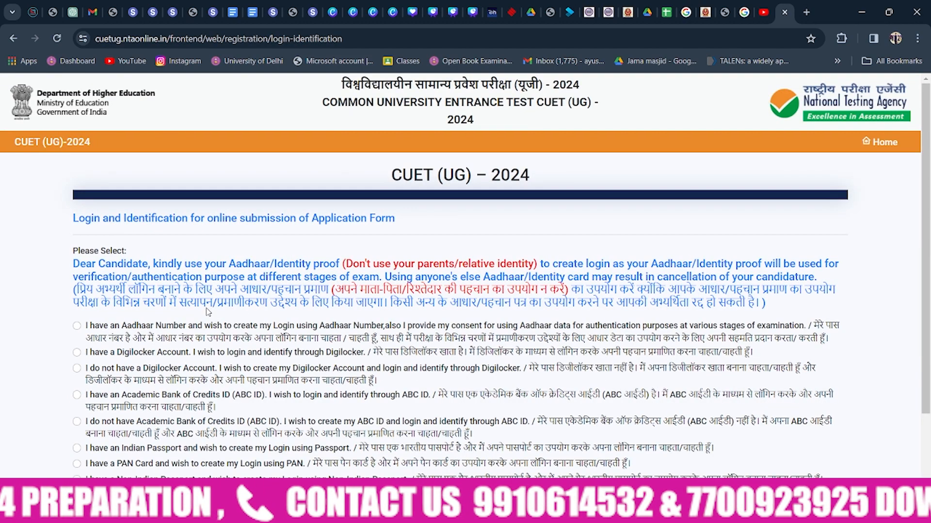
{"action": "scroll", "coordinate": [209, 312], "scroll_direction": "down", "scroll_amount": 2}
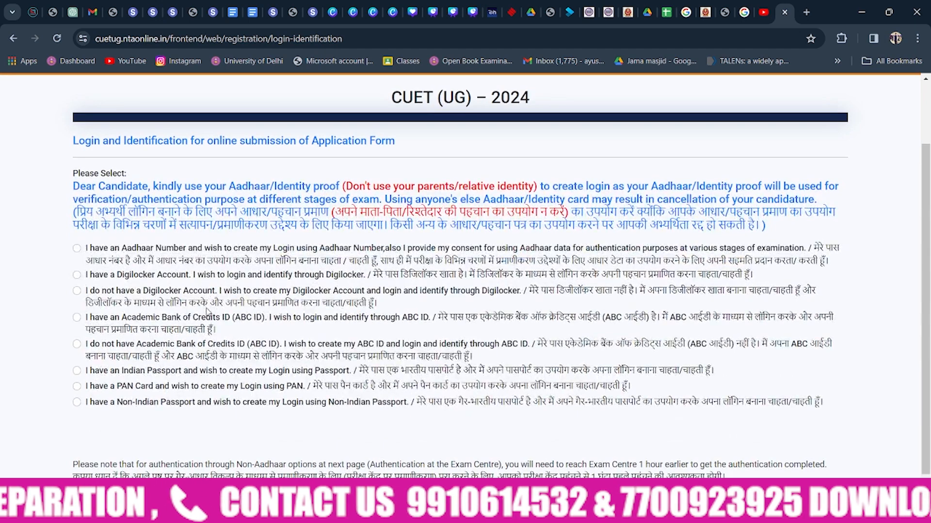
{"action": "scroll", "coordinate": [207, 312], "scroll_direction": "down", "scroll_amount": 1}
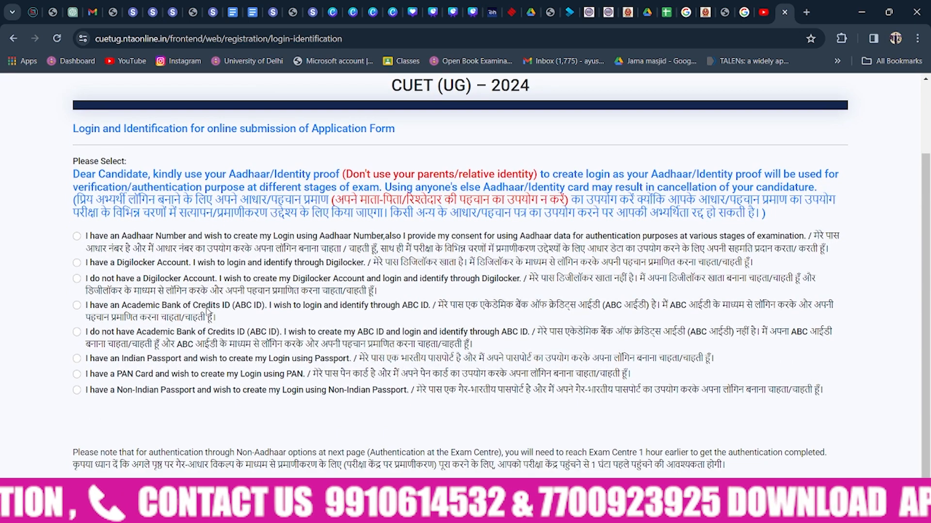
{"action": "left_click", "coordinate": [77, 237]}
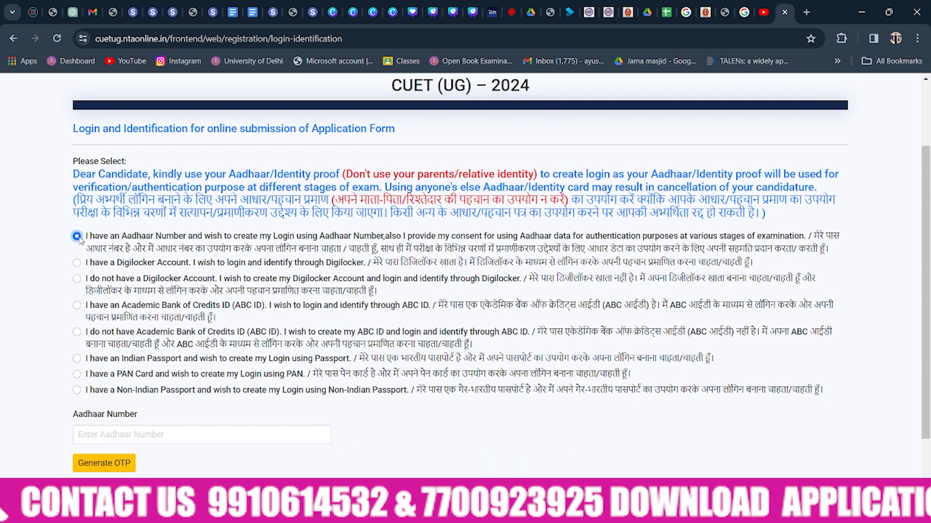
{"action": "scroll", "coordinate": [80, 241], "scroll_direction": "down", "scroll_amount": 1}
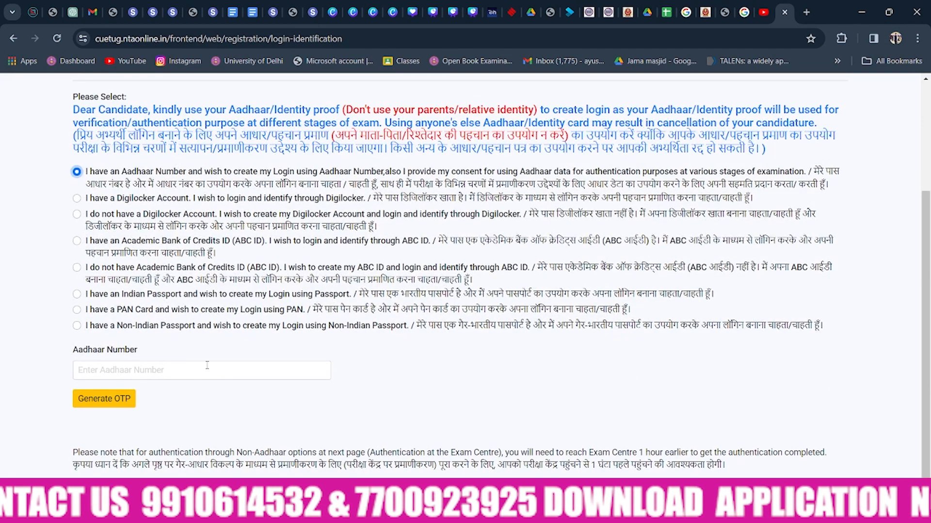
Enter the Aadhaar number, generate an OTP, and validate the received OTP code
{"action": "left_click", "coordinate": [185, 369]}
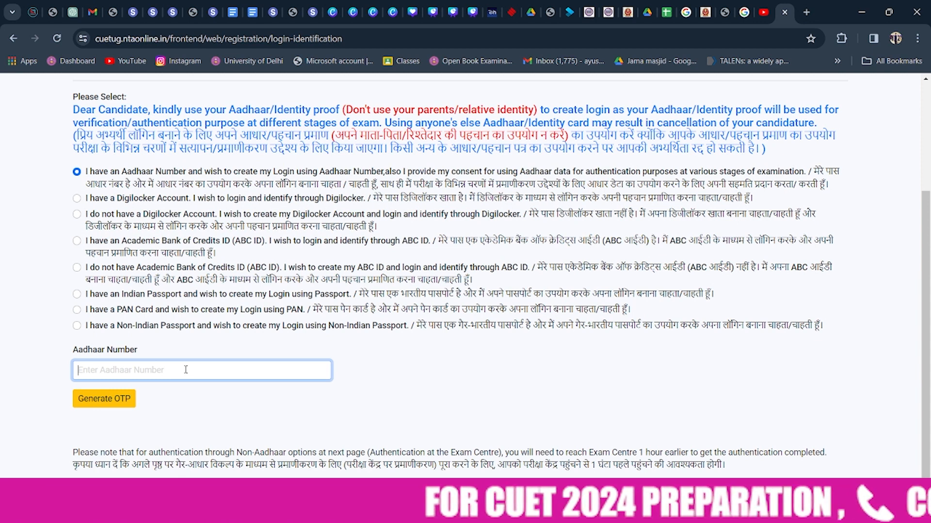
{"action": "type", "text": "29"}
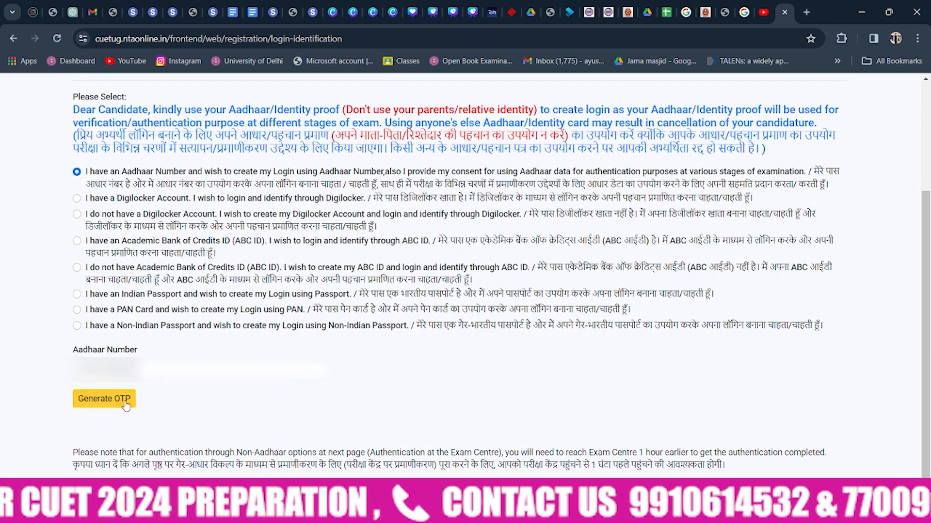
{"action": "left_click", "coordinate": [125, 404]}
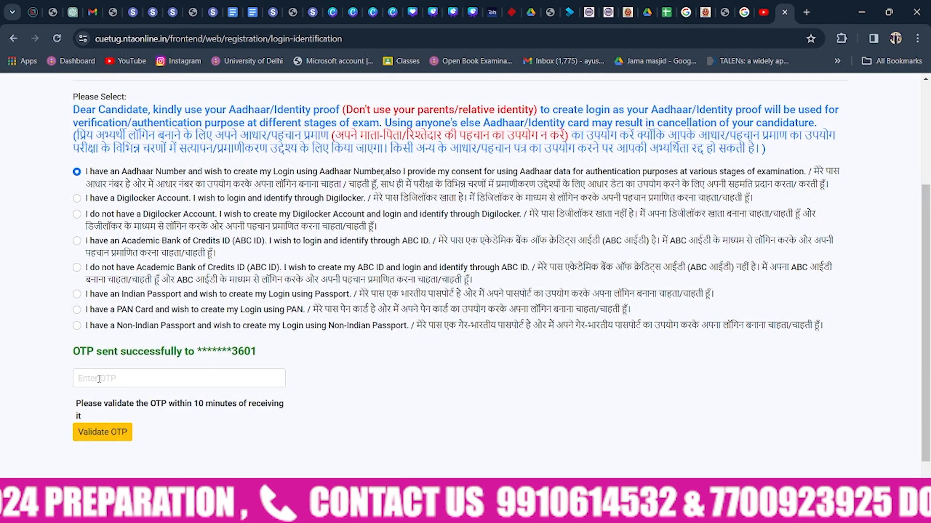
{"action": "left_click", "coordinate": [99, 379]}
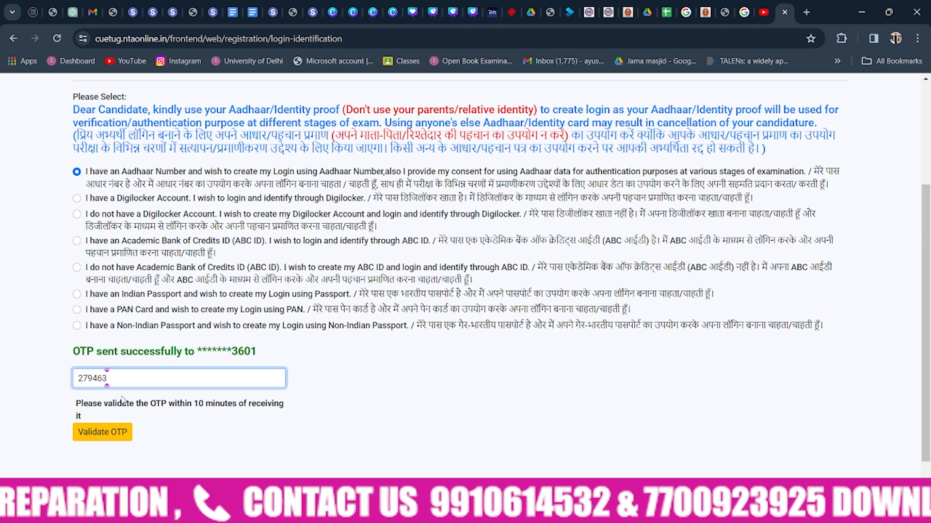
{"action": "left_click", "coordinate": [105, 439]}
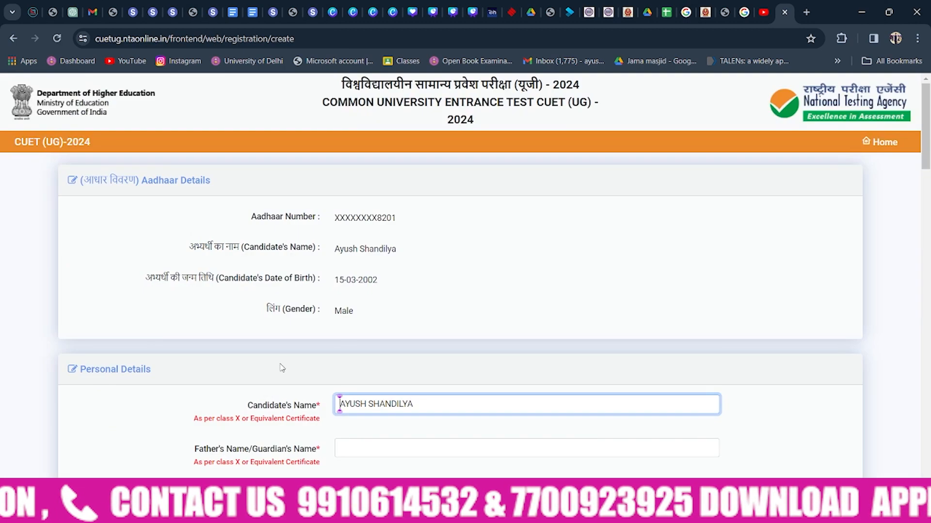
Check the prefilled candidate name and enter the father's or guardian's name
{"action": "scroll", "coordinate": [341, 361], "scroll_direction": "down", "scroll_amount": 3}
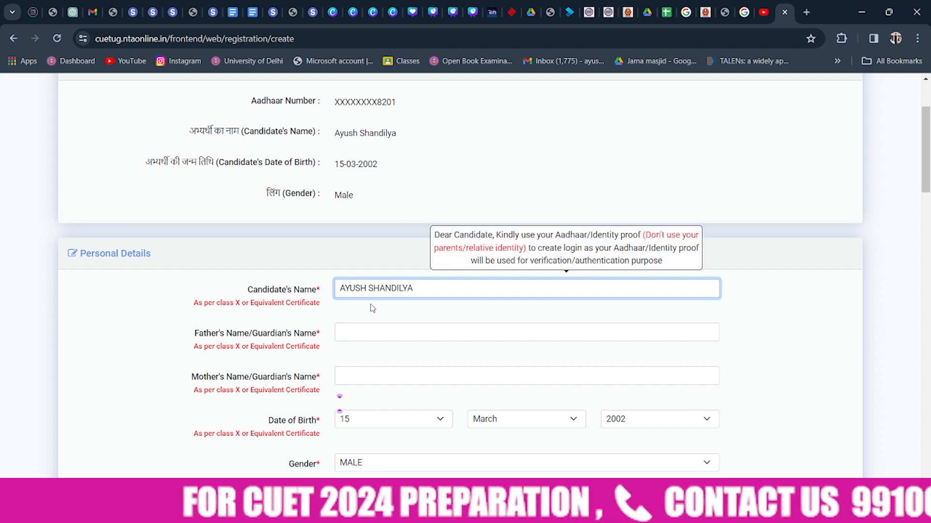
{"action": "scroll", "coordinate": [372, 304], "scroll_direction": "down", "scroll_amount": 2}
{"action": "left_click", "coordinate": [418, 212]}
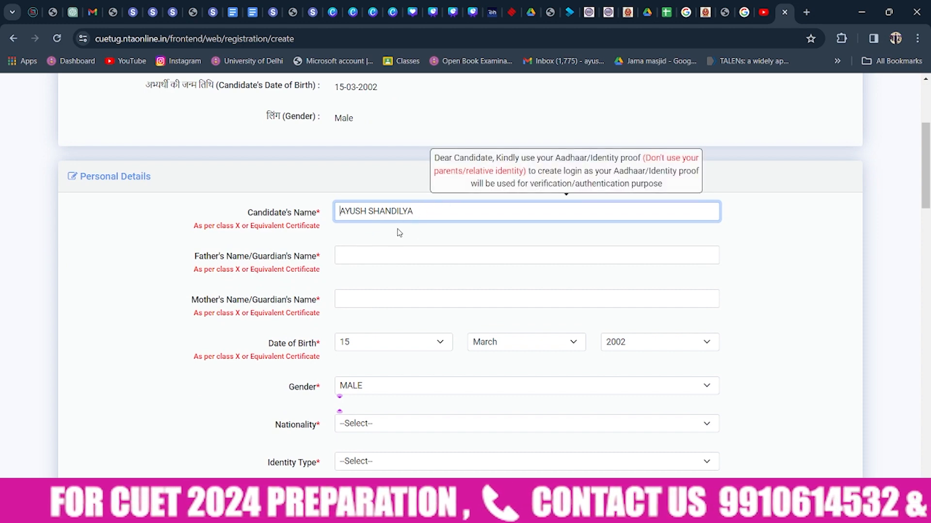
{"action": "left_click", "coordinate": [353, 256]}
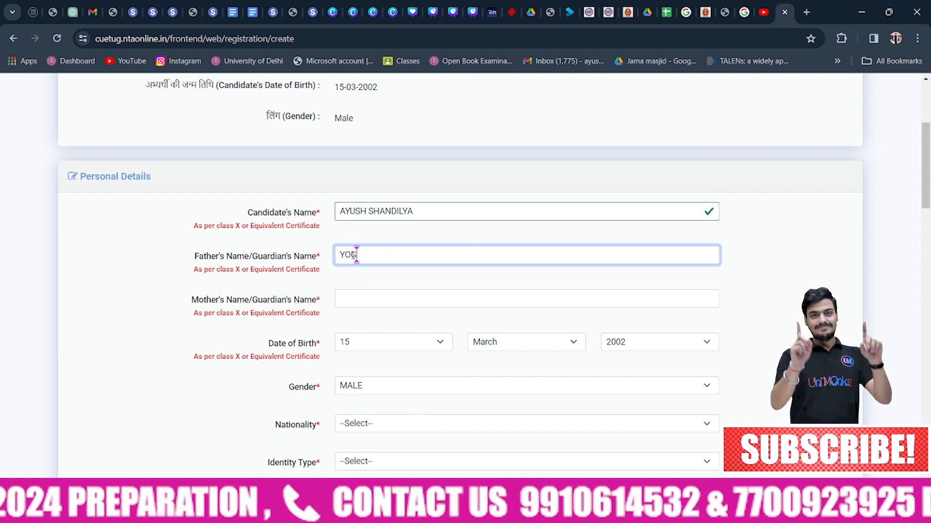
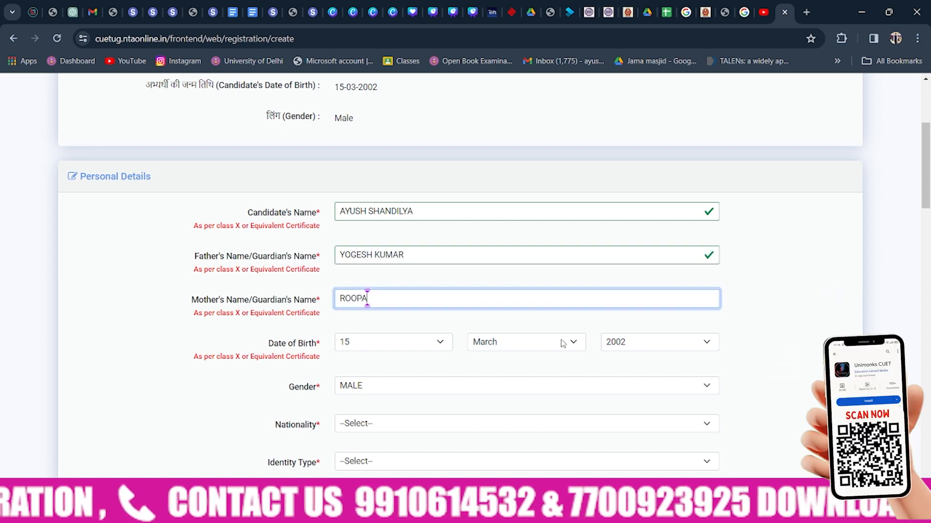
{"action": "left_click", "coordinate": [562, 344]}
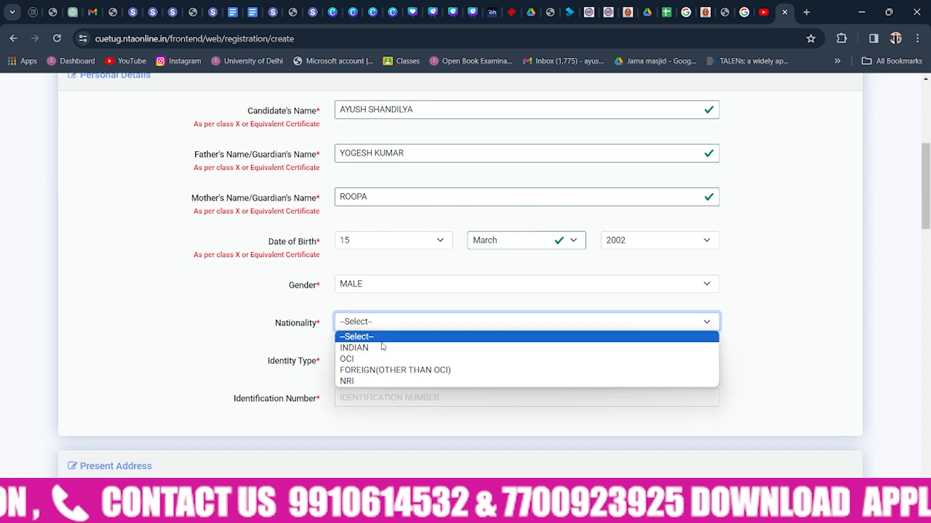
Set nationality to INDIAN, identity type to Any Other Valid Govt Identity with Photograph, and enter its number
{"action": "left_click", "coordinate": [383, 347]}
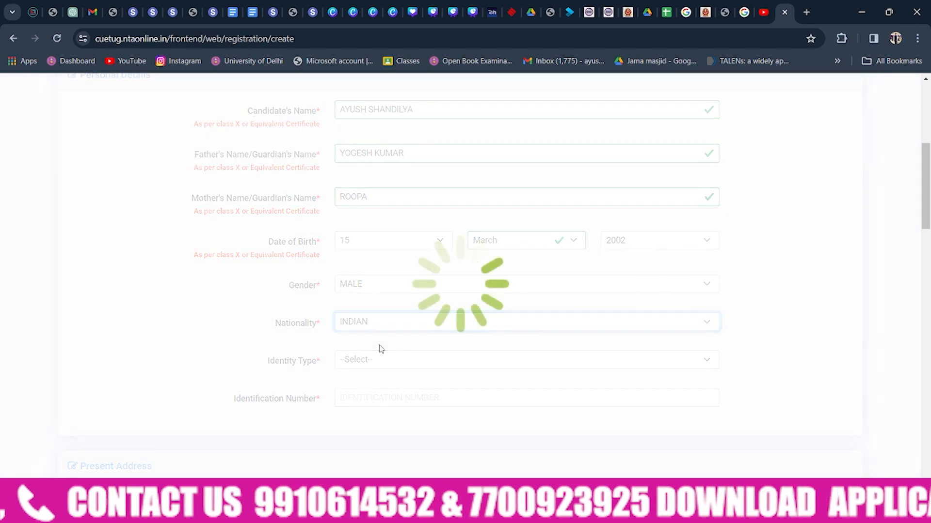
{"action": "left_click", "coordinate": [386, 366]}
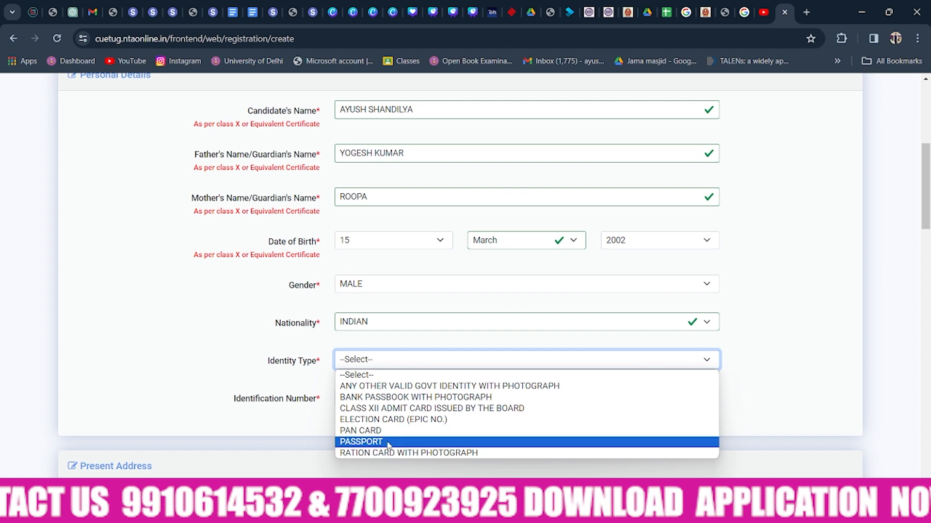
{"action": "left_click", "coordinate": [529, 386]}
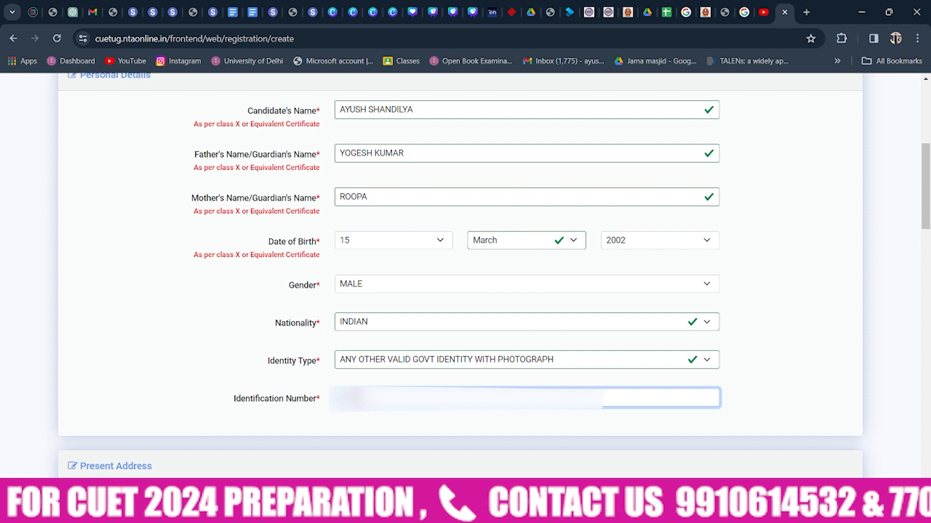
{"action": "type", "text": "**"}
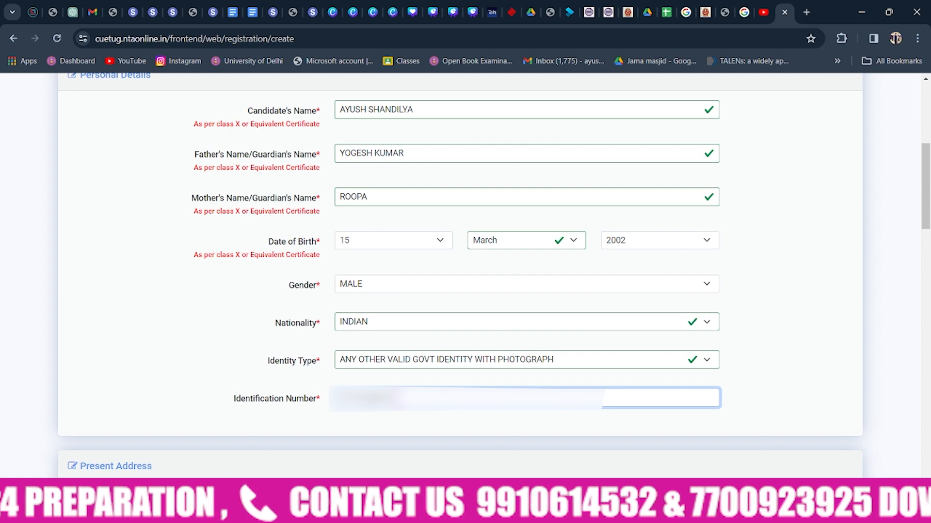
{"action": "key", "text": "Tab"}
Scroll up and down through the present address and contact fields to review them
{"action": "scroll", "coordinate": [349, 233], "scroll_direction": "down", "scroll_amount": 4}
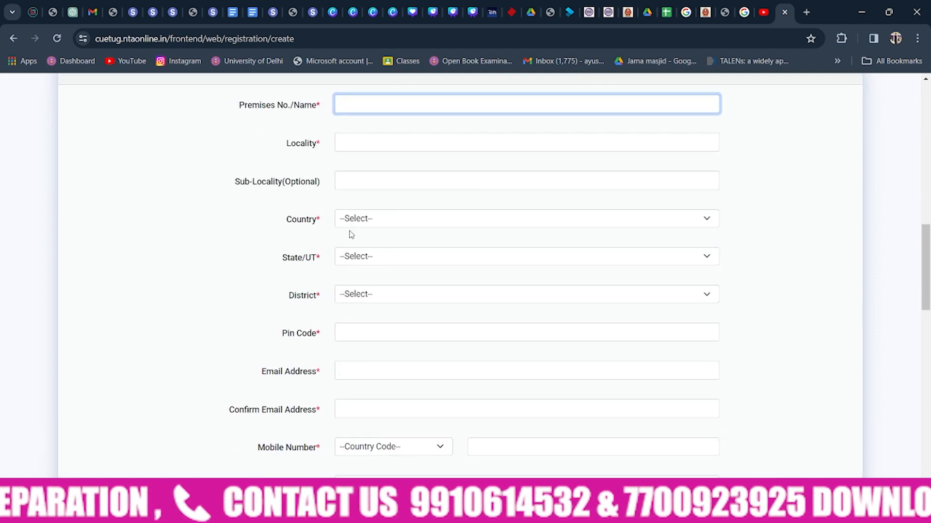
{"action": "scroll", "coordinate": [351, 234], "scroll_direction": "up", "scroll_amount": 3}
{"action": "scroll", "coordinate": [350, 231], "scroll_direction": "down", "scroll_amount": 1}
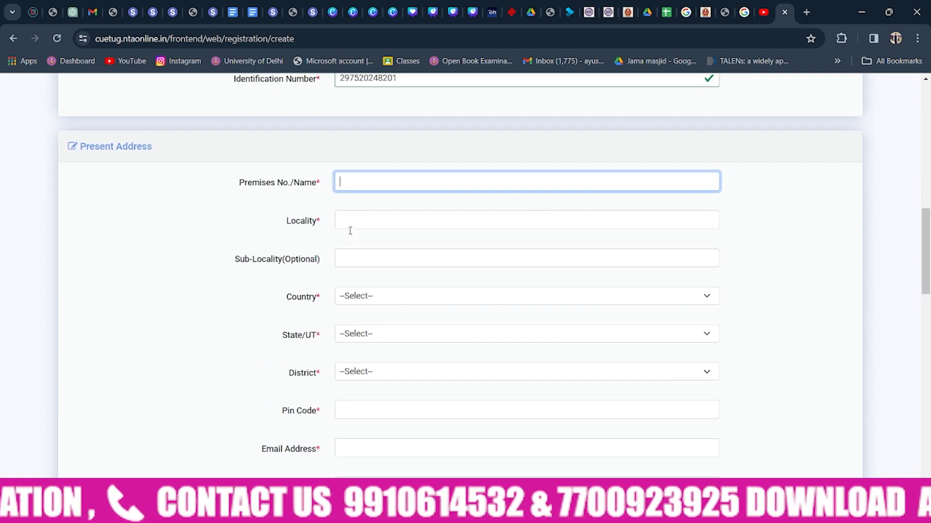
{"action": "scroll", "coordinate": [351, 235], "scroll_direction": "down", "scroll_amount": 10}
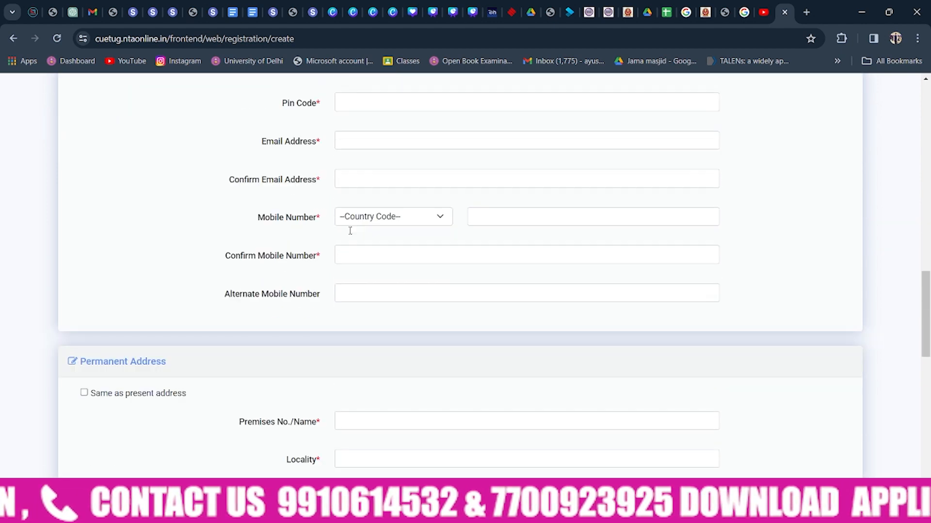
{"action": "scroll", "coordinate": [351, 235], "scroll_direction": "up", "scroll_amount": 9}
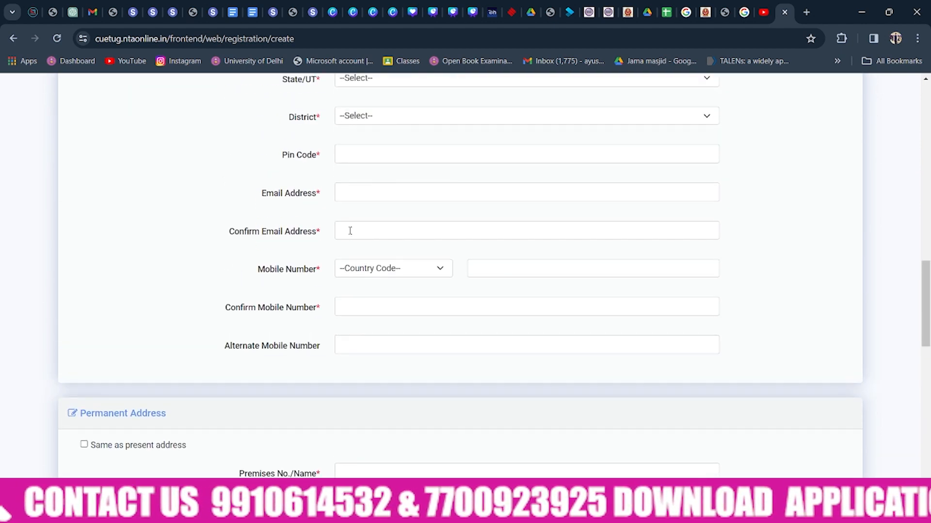
{"action": "scroll", "coordinate": [351, 235], "scroll_direction": "up", "scroll_amount": 3}
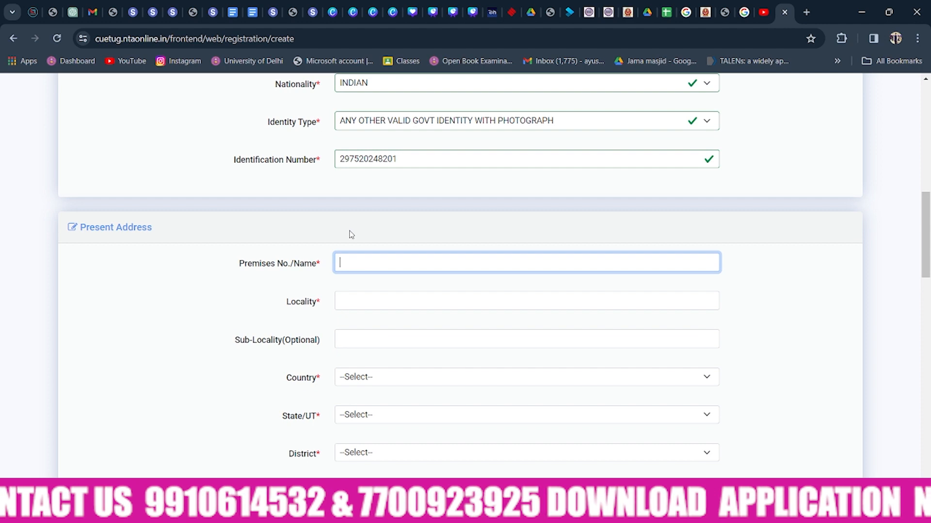
{"action": "scroll", "coordinate": [362, 259], "scroll_direction": "down", "scroll_amount": 1}
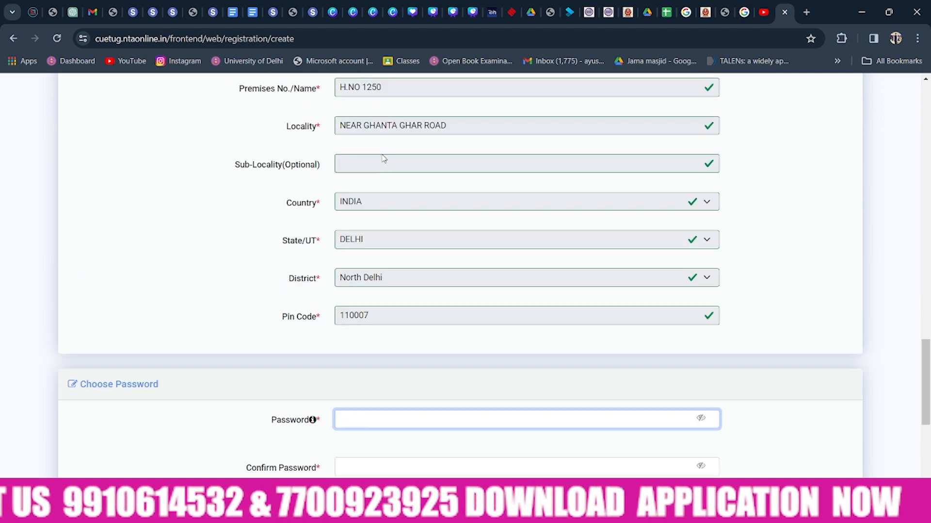
{"action": "scroll", "coordinate": [384, 159], "scroll_direction": "up", "scroll_amount": 3}
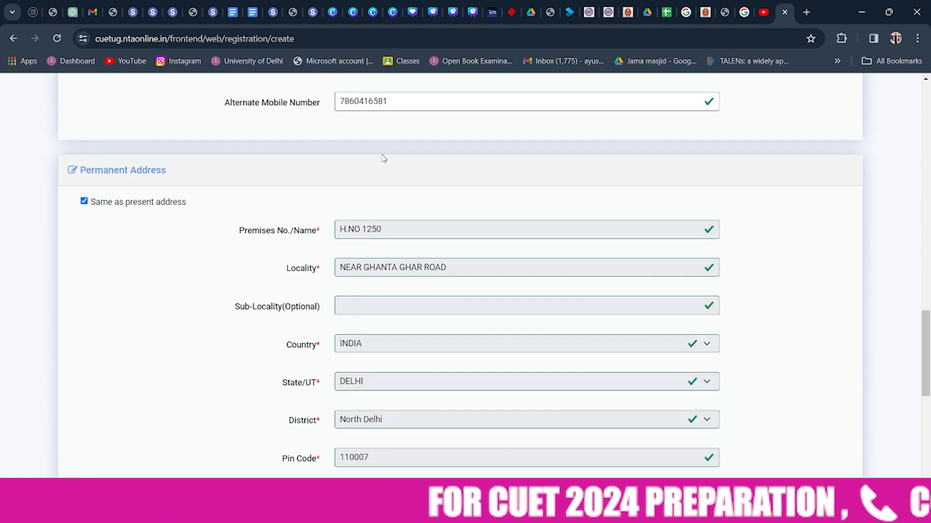
{"action": "scroll", "coordinate": [384, 159], "scroll_direction": "up", "scroll_amount": 6}
{"action": "scroll", "coordinate": [384, 158], "scroll_direction": "up", "scroll_amount": 3}
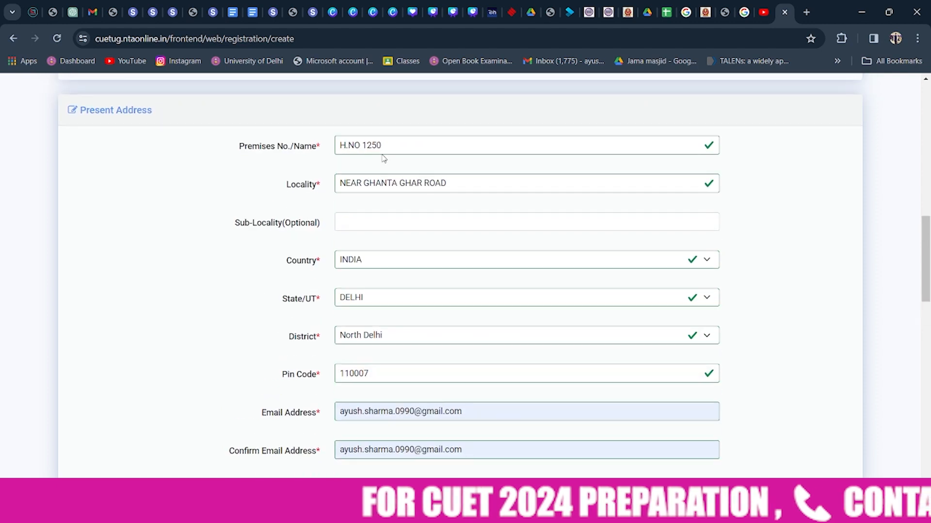
{"action": "scroll", "coordinate": [384, 158], "scroll_direction": "up", "scroll_amount": 2}
{"action": "scroll", "coordinate": [384, 159], "scroll_direction": "down", "scroll_amount": 11}
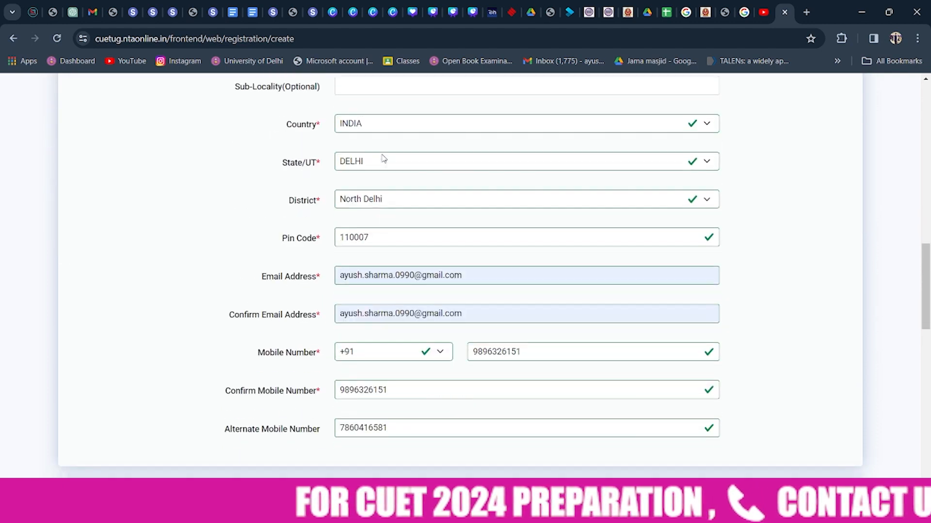
Set the password, pick the birth-city security question, enter its answer and the security pin, and submit
{"action": "scroll", "coordinate": [383, 159], "scroll_direction": "down", "scroll_amount": 5}
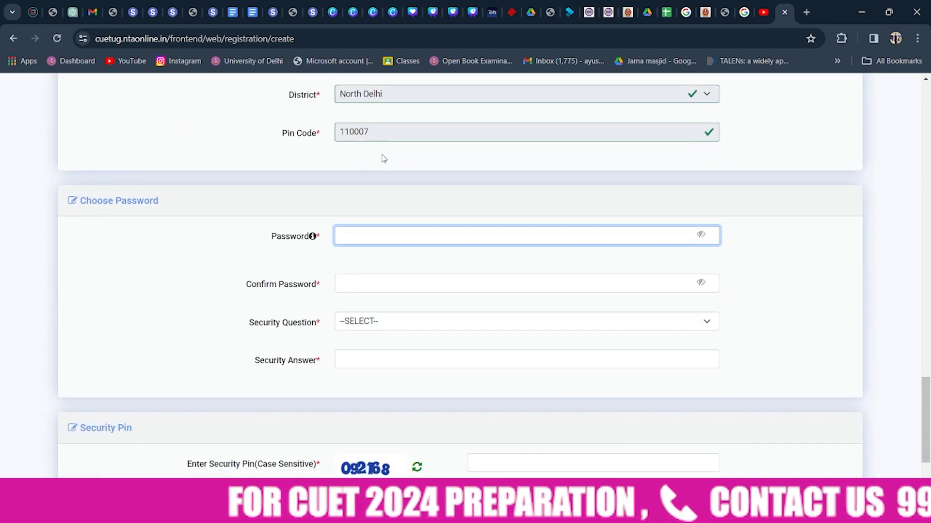
{"action": "scroll", "coordinate": [384, 158], "scroll_direction": "down", "scroll_amount": 2}
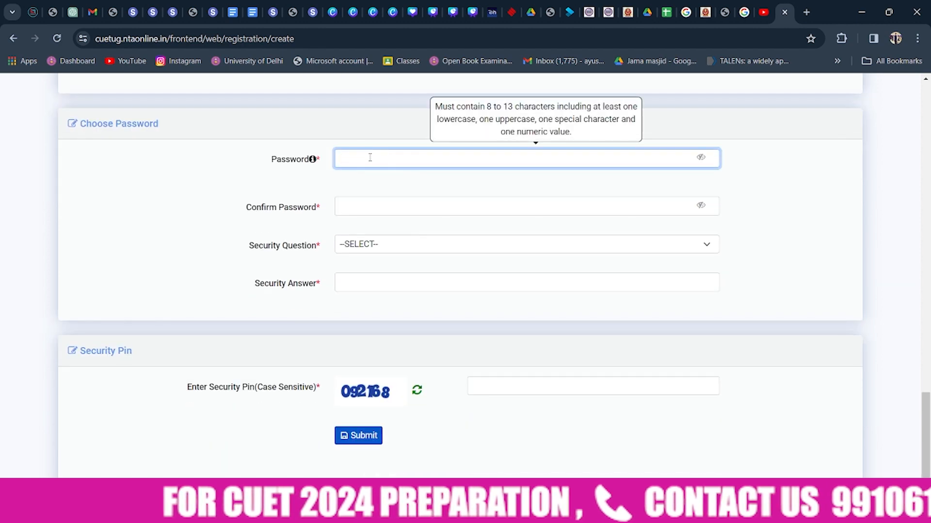
{"action": "type", "text": "•••"}
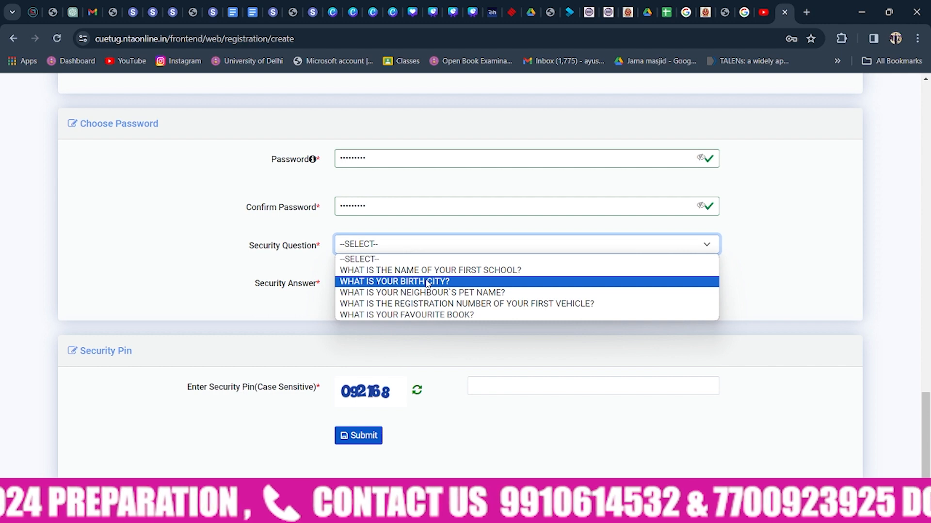
{"action": "left_click", "coordinate": [427, 283]}
{"action": "left_click", "coordinate": [396, 282]}
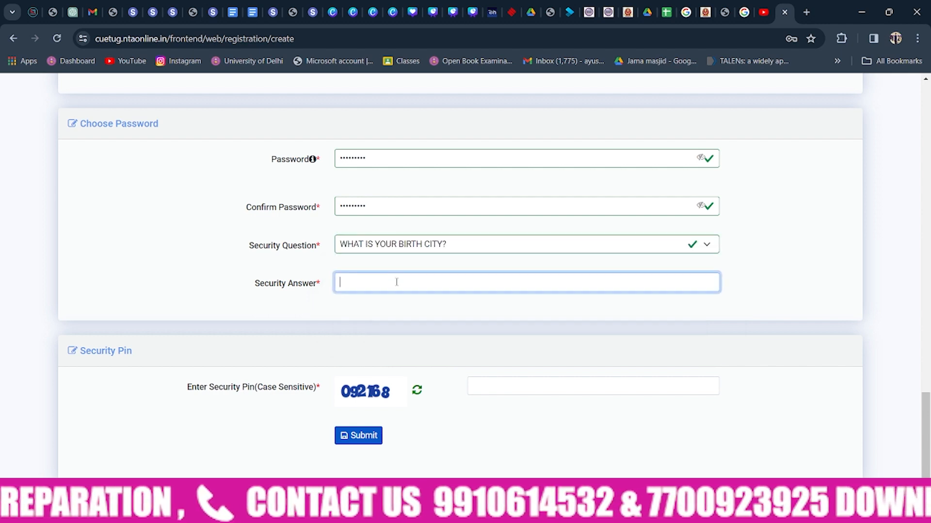
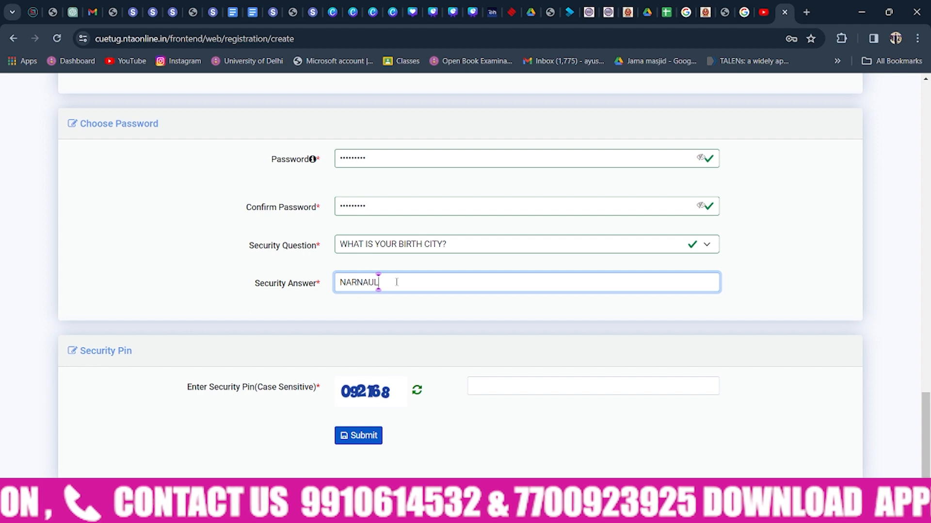
{"action": "scroll", "coordinate": [397, 282], "scroll_direction": "down", "scroll_amount": 1}
{"action": "left_click", "coordinate": [492, 361]}
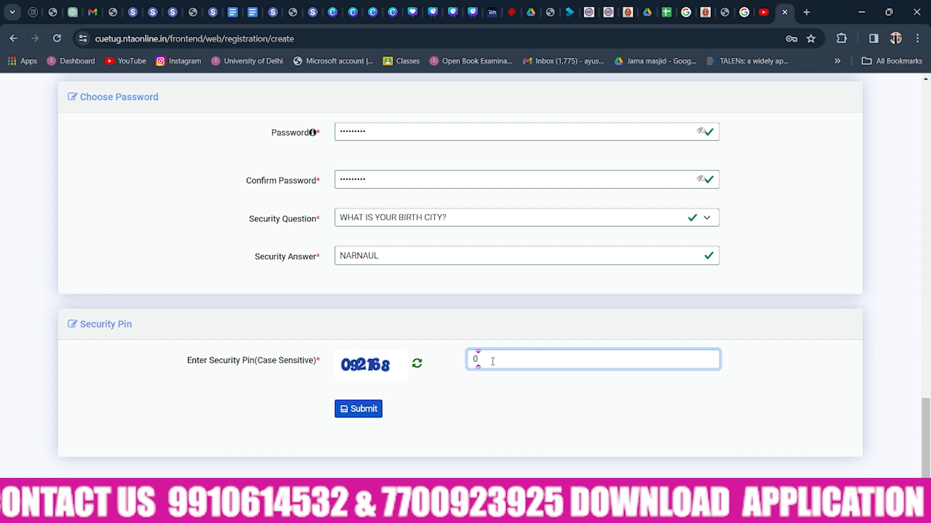
{"action": "left_click", "coordinate": [350, 411]}
Tick all eight checklist boxes: name, father, mother, gender, date of birth, mobile, email, address
{"action": "scroll", "coordinate": [351, 416], "scroll_direction": "down", "scroll_amount": 2}
{"action": "scroll", "coordinate": [351, 415], "scroll_direction": "up", "scroll_amount": 2}
{"action": "scroll", "coordinate": [351, 416], "scroll_direction": "down", "scroll_amount": 2}
{"action": "scroll", "coordinate": [351, 415], "scroll_direction": "down", "scroll_amount": 6}
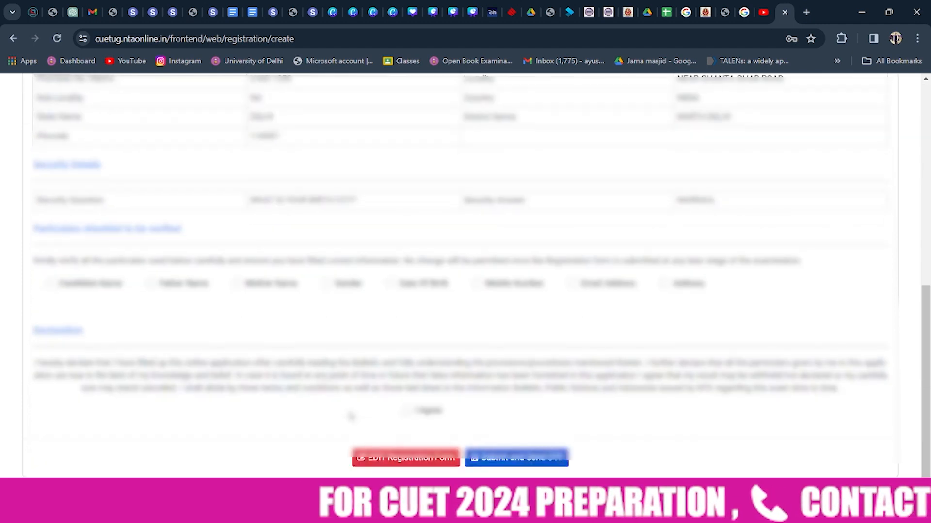
{"action": "scroll", "coordinate": [351, 416], "scroll_direction": "up", "scroll_amount": 7}
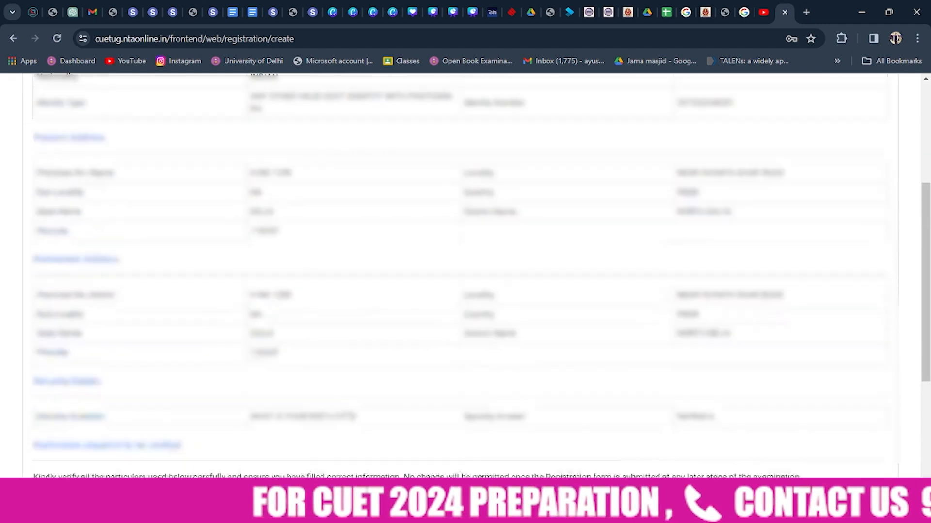
{"action": "scroll", "coordinate": [351, 416], "scroll_direction": "up", "scroll_amount": 2}
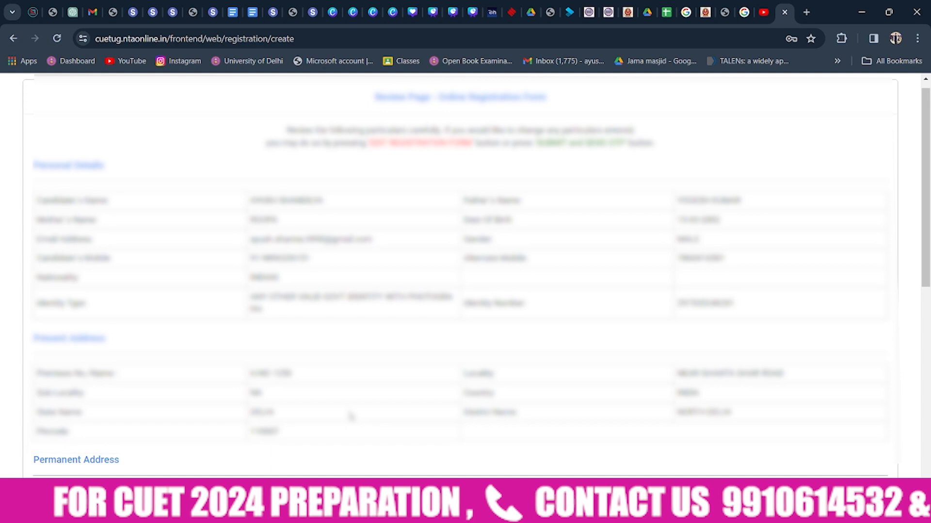
{"action": "scroll", "coordinate": [351, 416], "scroll_direction": "down", "scroll_amount": 5}
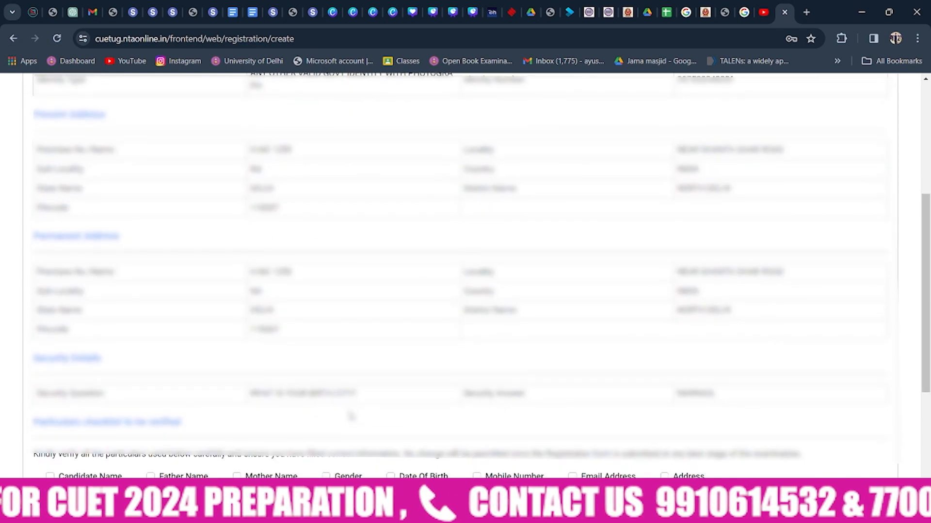
{"action": "scroll", "coordinate": [351, 416], "scroll_direction": "down", "scroll_amount": 3}
{"action": "left_click", "coordinate": [50, 337]}
{"action": "left_click", "coordinate": [150, 338]}
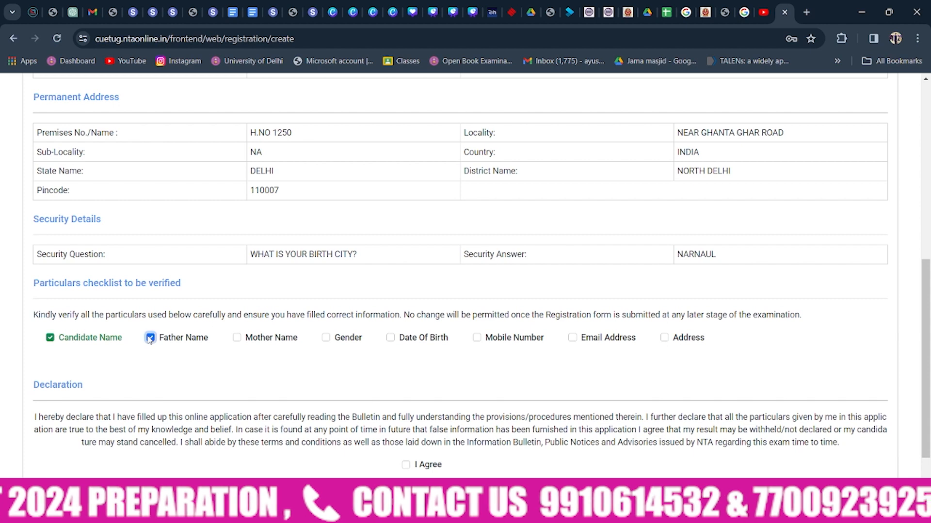
{"action": "left_click", "coordinate": [237, 338]}
{"action": "left_click", "coordinate": [326, 338]}
{"action": "left_click", "coordinate": [390, 338]}
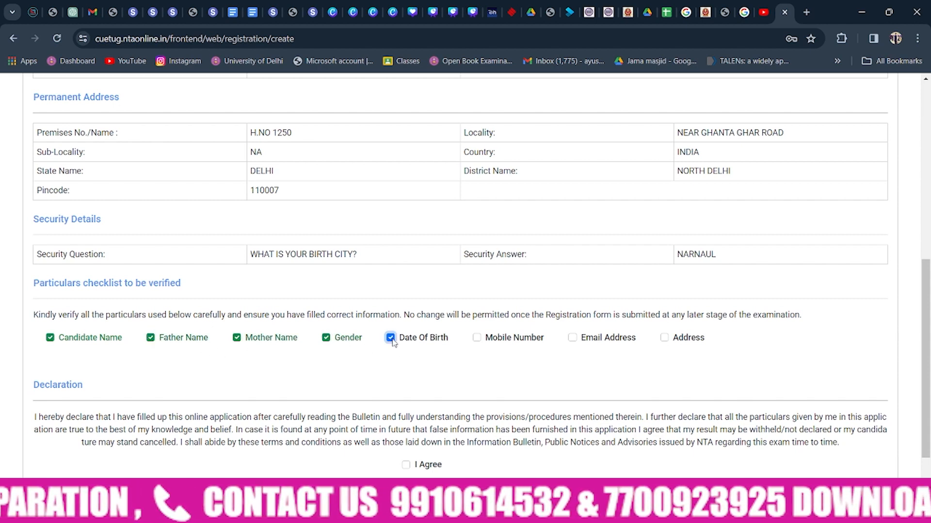
{"action": "left_click", "coordinate": [478, 339]}
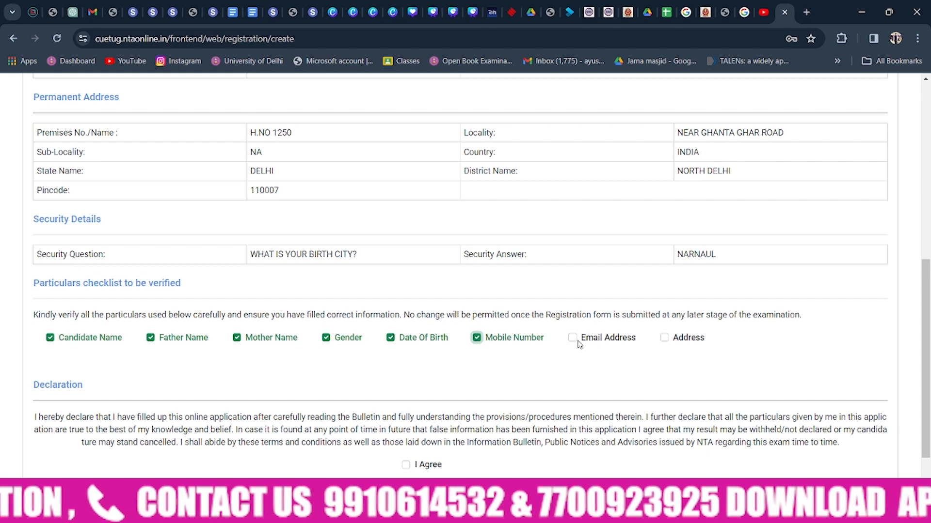
{"action": "left_click", "coordinate": [574, 338]}
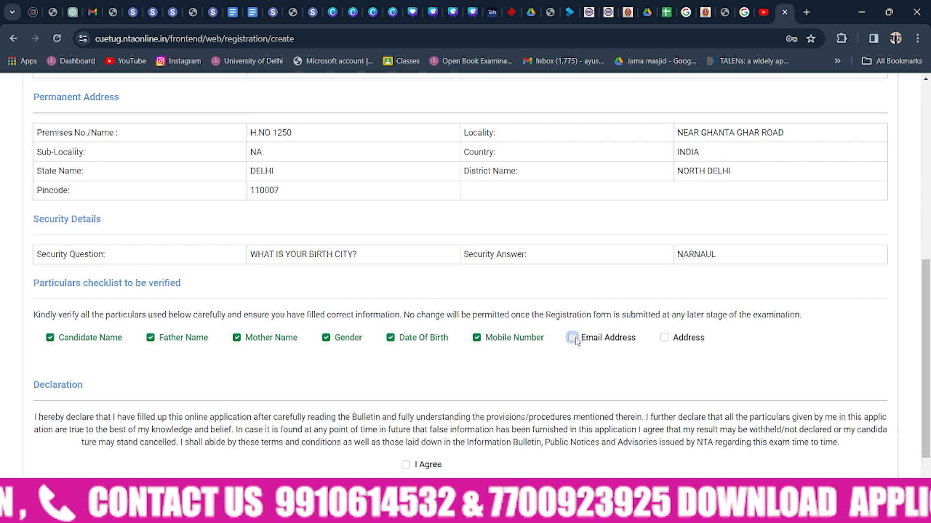
{"action": "left_click", "coordinate": [664, 338]}
Agree to the declaration and choose 'Submit and Send OTP'
{"action": "scroll", "coordinate": [409, 423], "scroll_direction": "down", "scroll_amount": 1}
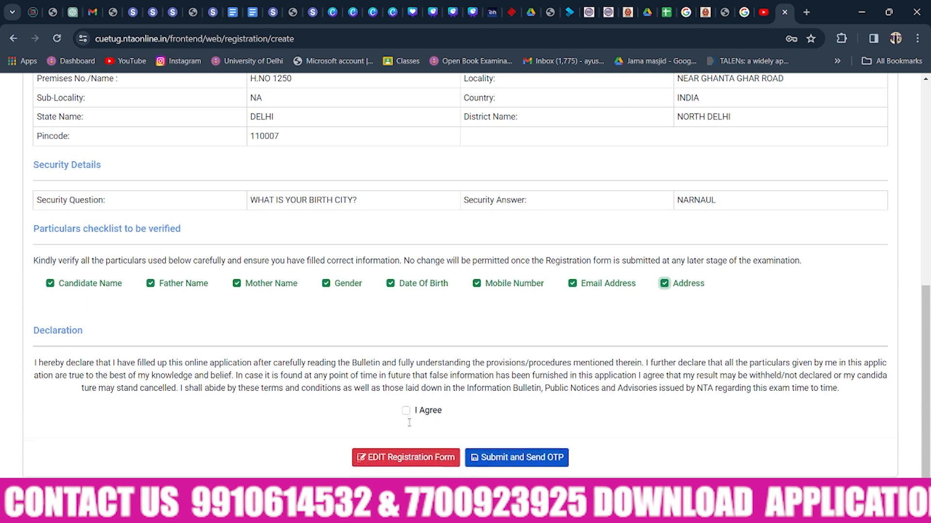
{"action": "left_click", "coordinate": [407, 411]}
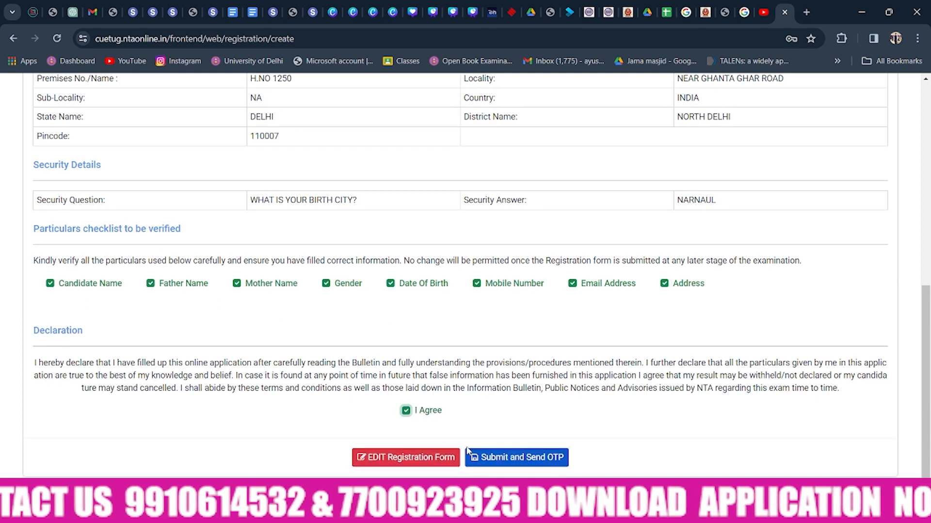
{"action": "left_click", "coordinate": [518, 458]}
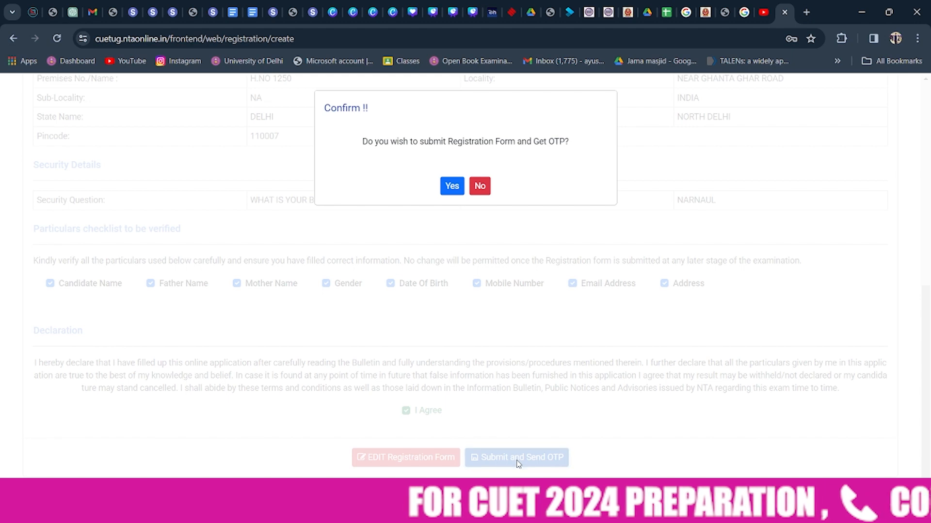
Confirm the submission, enter the email OTP, and verify the account
{"action": "left_click", "coordinate": [452, 187]}
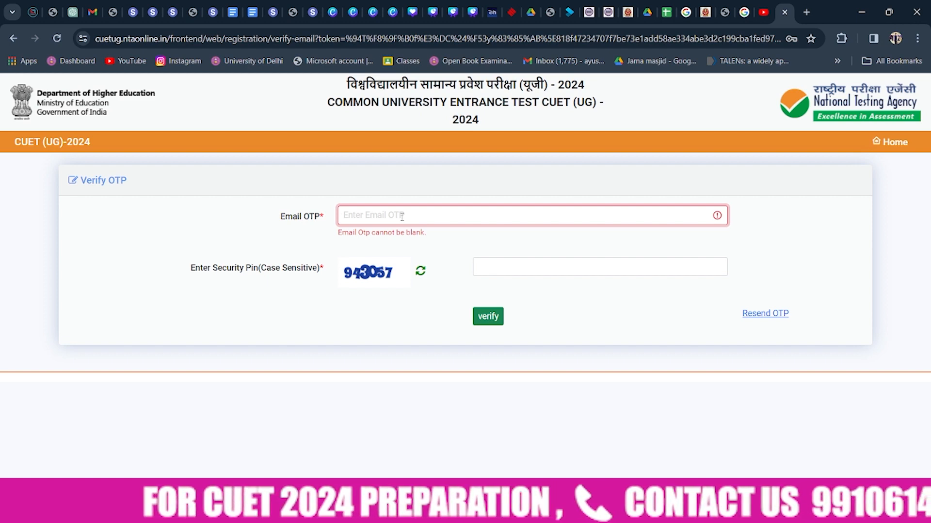
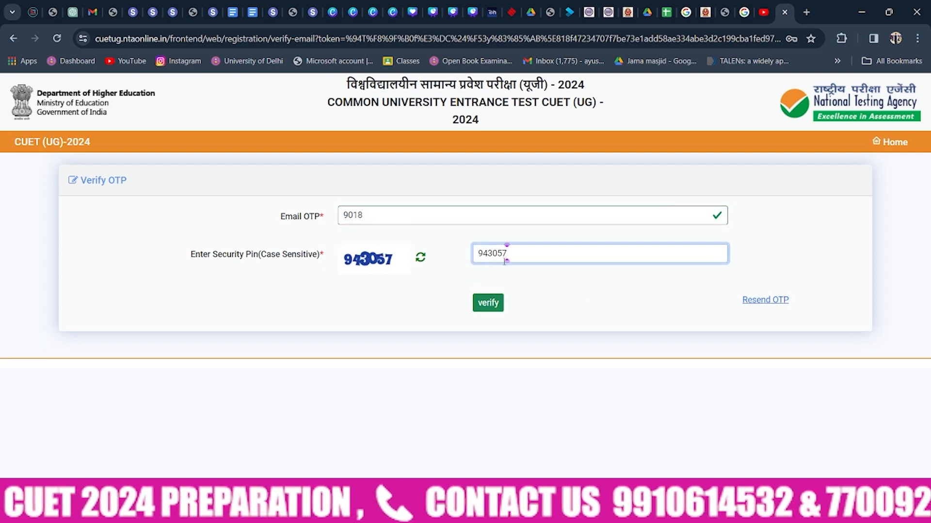
{"action": "left_click", "coordinate": [497, 311]}
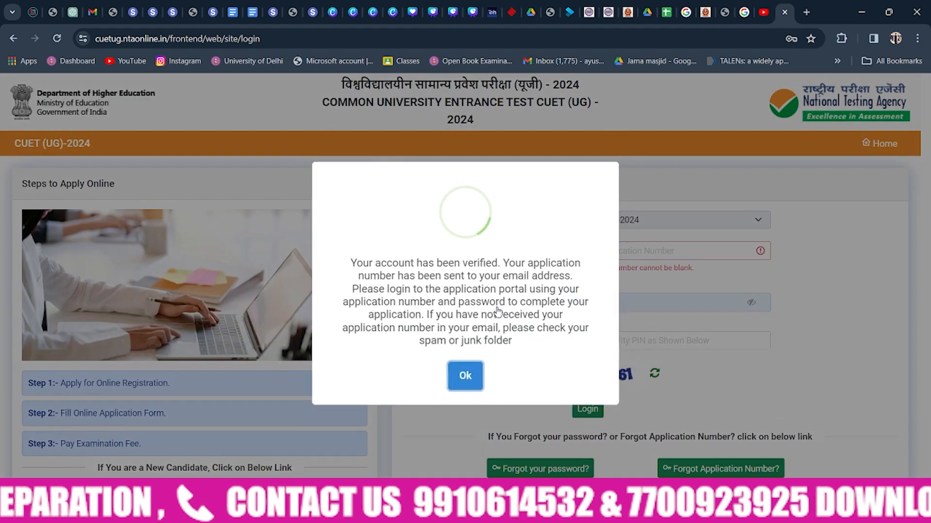
Dismiss the account-verified message and enter the security PIN on the login form
{"action": "left_click", "coordinate": [464, 378]}
{"action": "scroll", "coordinate": [466, 374], "scroll_direction": "down", "scroll_amount": 1}
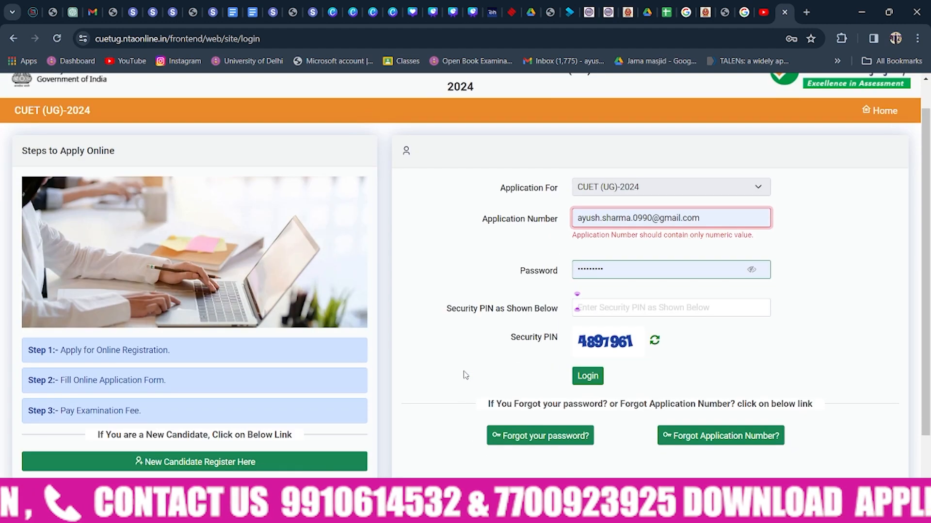
{"action": "scroll", "coordinate": [466, 374], "scroll_direction": "down", "scroll_amount": 1}
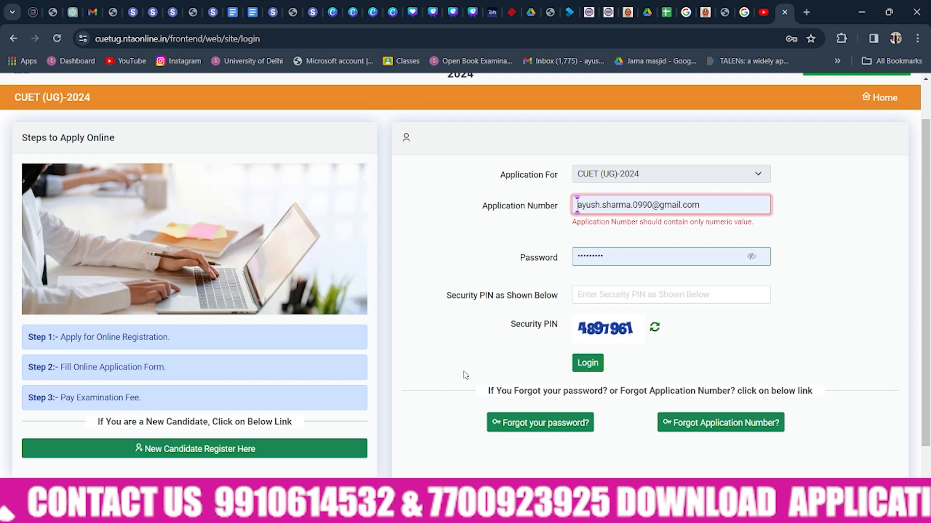
{"action": "scroll", "coordinate": [465, 375], "scroll_direction": "down", "scroll_amount": 1}
{"action": "left_click", "coordinate": [611, 259]}
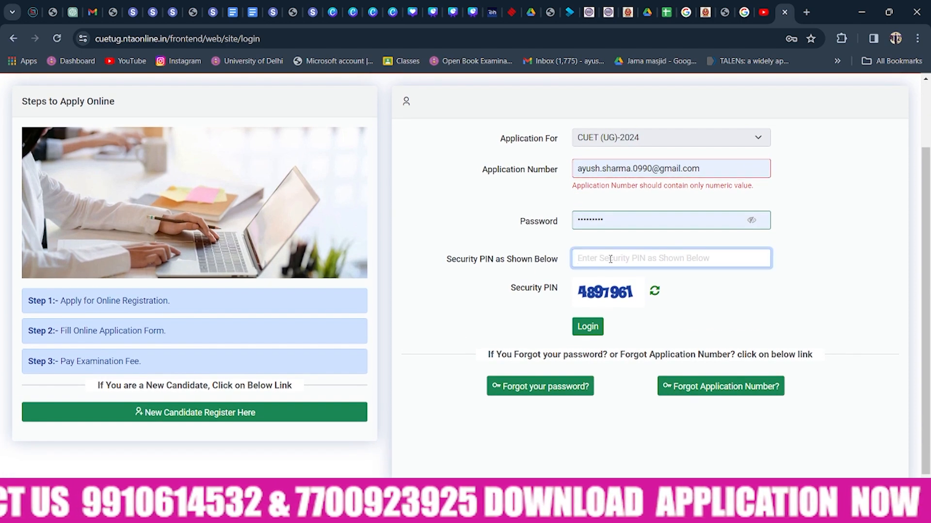
Clear the autofilled password, enter the application number and password, then log in
{"action": "left_click", "coordinate": [704, 167]}
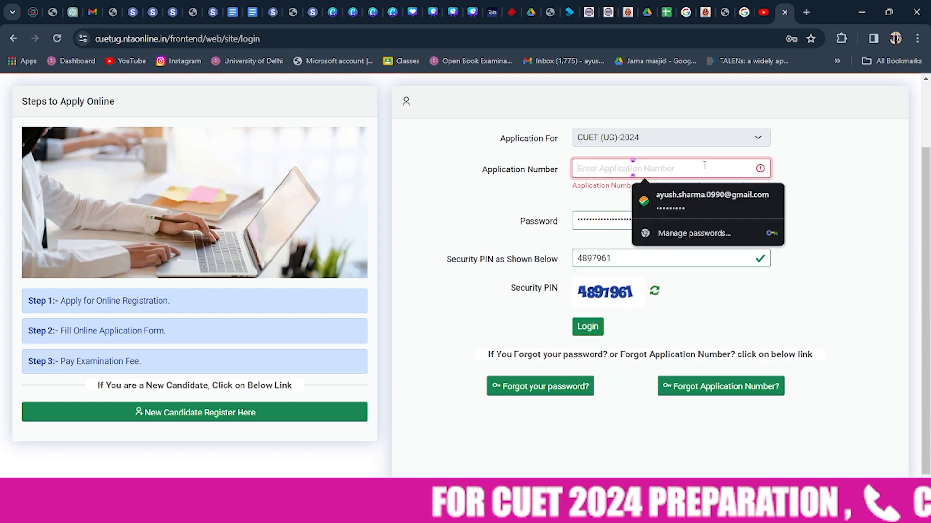
{"action": "scroll", "coordinate": [624, 199], "scroll_direction": "up", "scroll_amount": 1}
{"action": "left_click", "coordinate": [662, 248]}
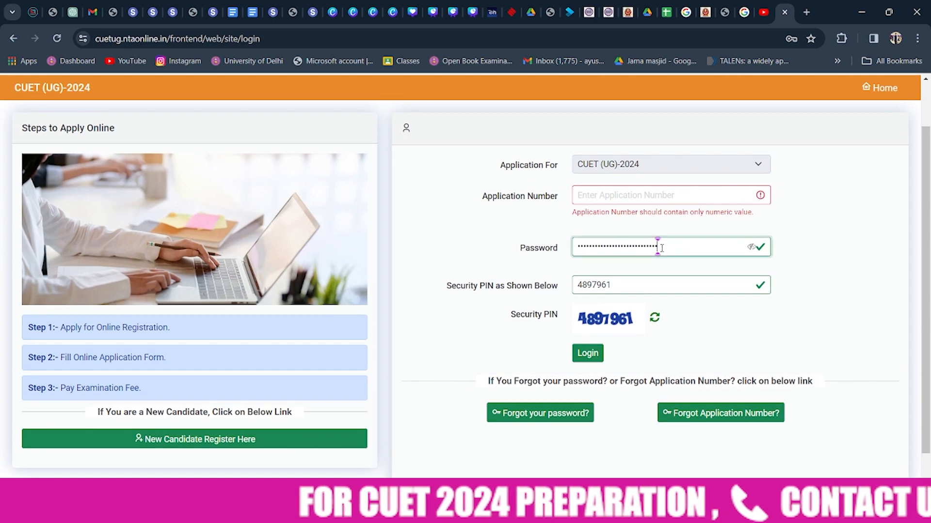
{"action": "key", "text": "BackSpace"}
{"action": "key", "text": "BackSpace"}
{"action": "key", "text": "BackSpace"}
{"action": "key", "text": "BackSpace"}
{"action": "key", "text": "BackSpace"}
{"action": "key", "text": "BackSpace"}
{"action": "key", "text": "BackSpace"}
{"action": "key", "text": "BackSpace"}
{"action": "key", "text": "BackSpace"}
{"action": "key", "text": "BackSpace"}
{"action": "key", "text": "BackSpace"}
{"action": "key", "text": "BackSpace"}
{"action": "key", "text": "BackSpace"}
{"action": "key", "text": "BackSpace"}
{"action": "key", "text": "BackSpace"}
{"action": "key", "text": "BackSpace"}
{"action": "key", "text": "BackSpace"}
{"action": "key", "text": "BackSpace"}
{"action": "key", "text": "BackSpace"}
{"action": "key", "text": "BackSpace"}
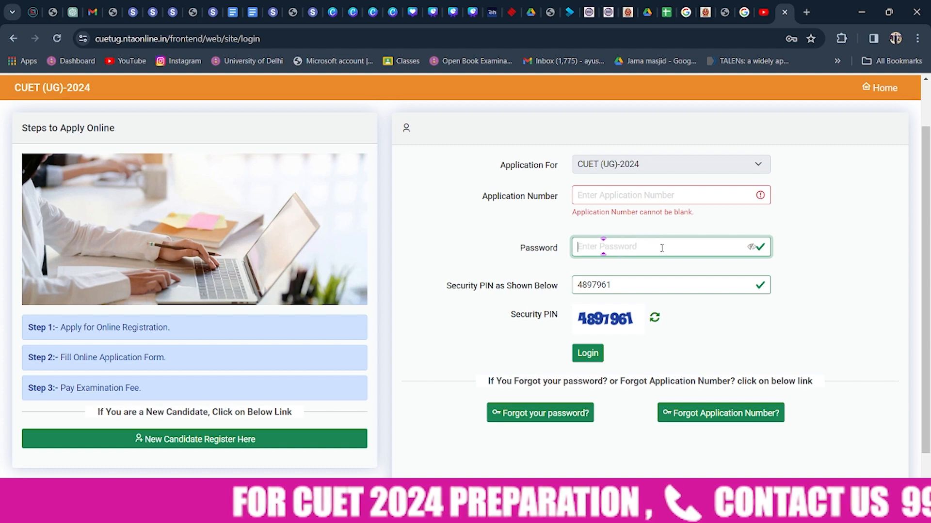
{"action": "left_click", "coordinate": [628, 196]}
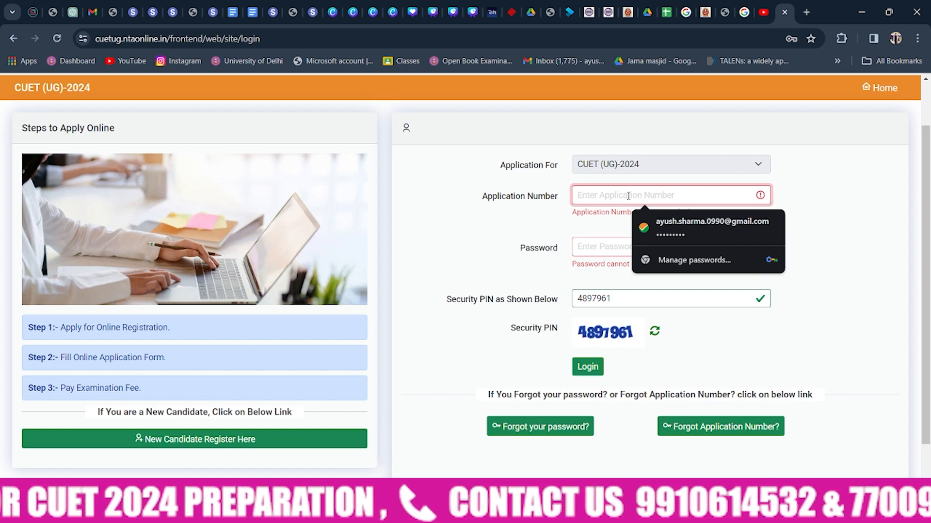
{"action": "left_click", "coordinate": [628, 246]}
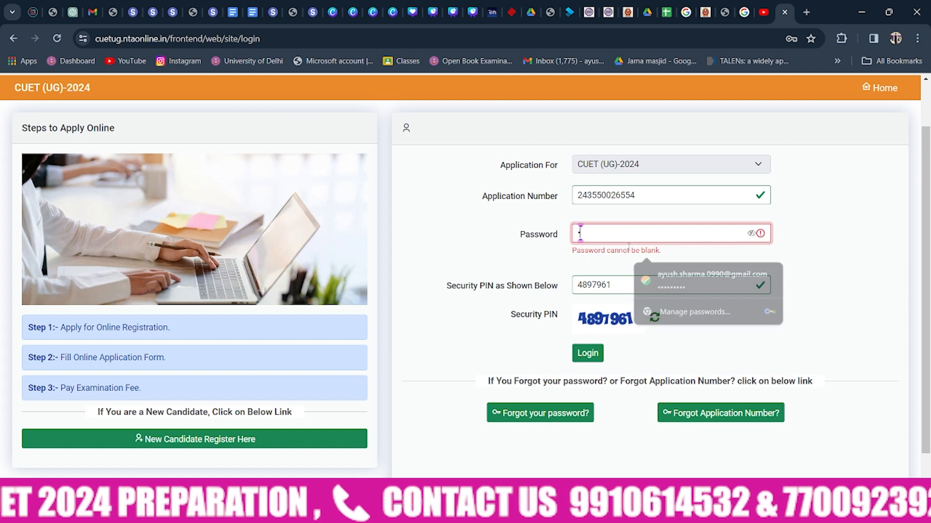
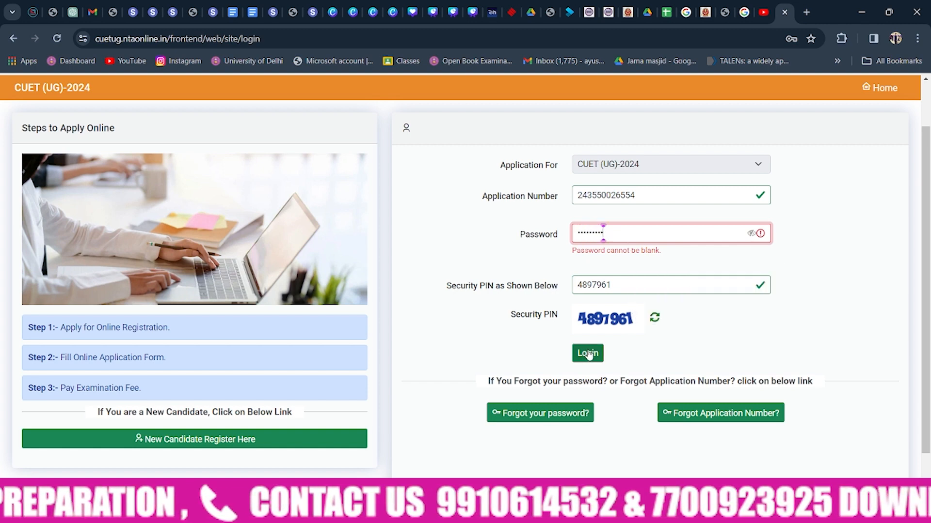
{"action": "left_click", "coordinate": [588, 356]}
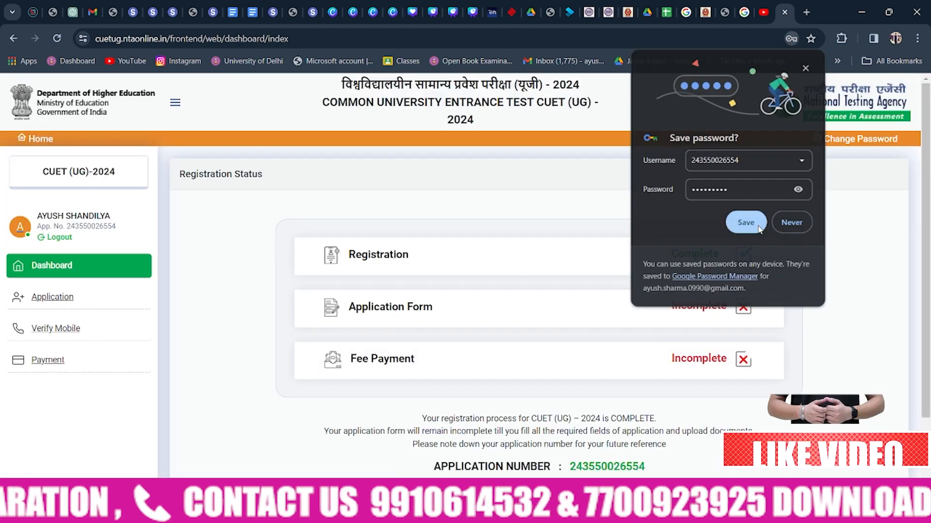
From the Registration Complete dashboard, open the Complete Application Form
{"action": "scroll", "coordinate": [551, 329], "scroll_direction": "down", "scroll_amount": 2}
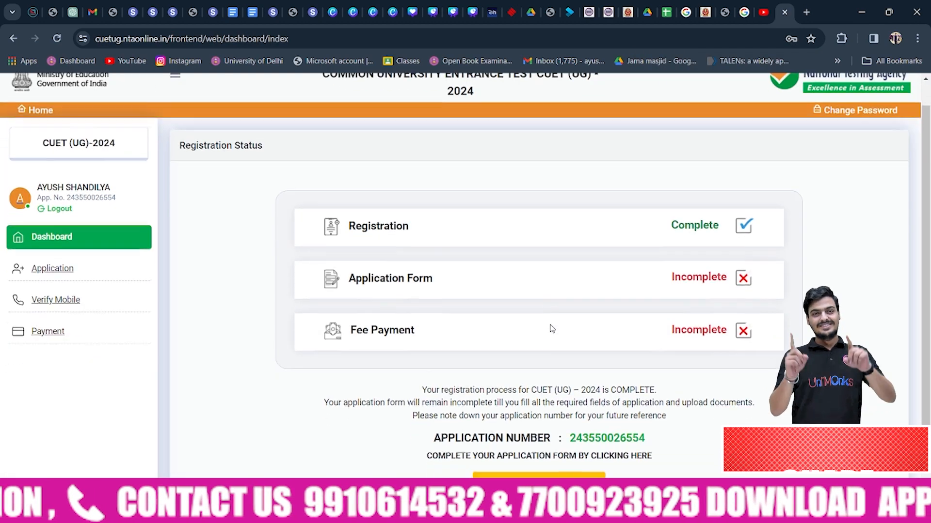
{"action": "scroll", "coordinate": [549, 328], "scroll_direction": "up", "scroll_amount": 2}
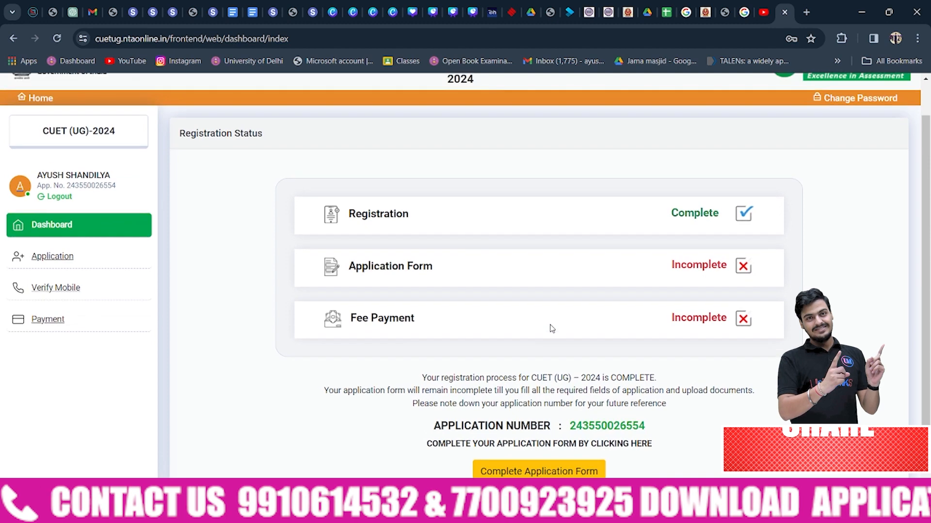
{"action": "scroll", "coordinate": [549, 328], "scroll_direction": "down", "scroll_amount": 1}
{"action": "scroll", "coordinate": [549, 329], "scroll_direction": "down", "scroll_amount": 1}
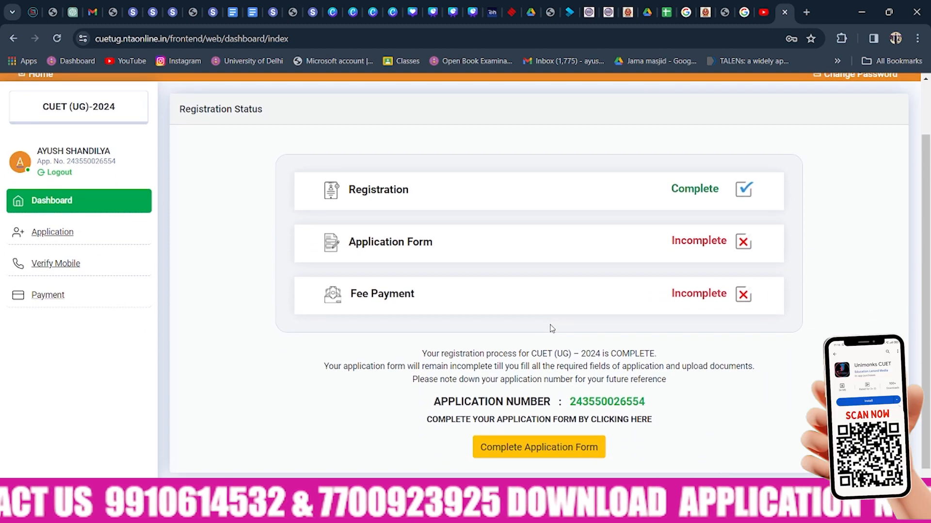
{"action": "scroll", "coordinate": [529, 359], "scroll_direction": "down", "scroll_amount": 1}
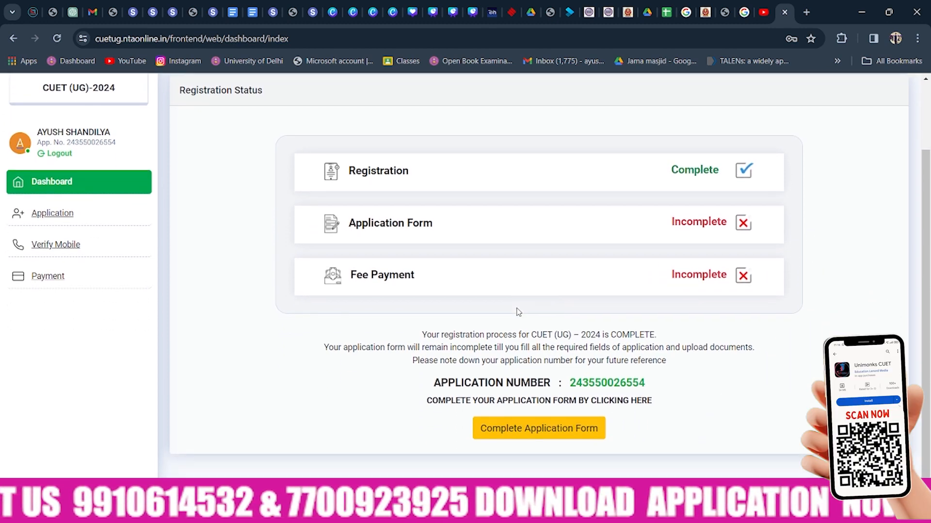
{"action": "left_click", "coordinate": [518, 437]}
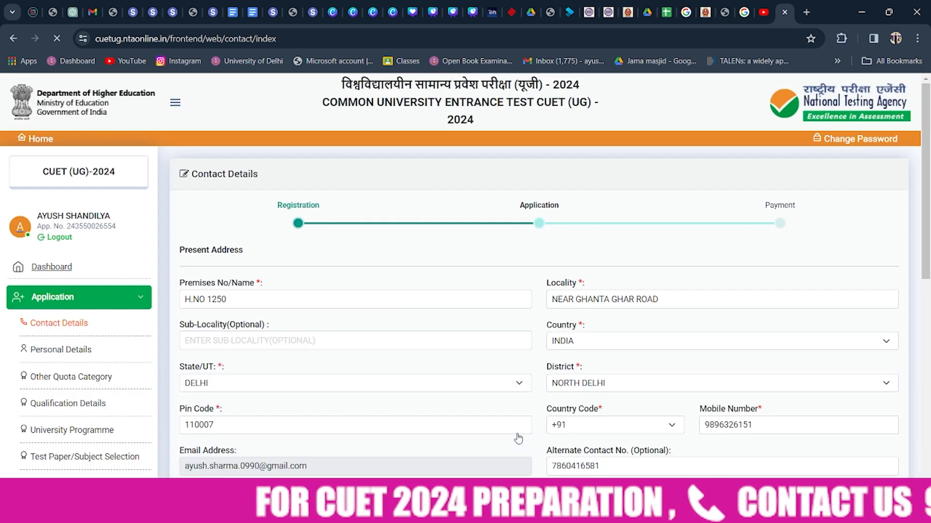
Scroll through the prefilled Contact Details and save them with Save & Next
{"action": "scroll", "coordinate": [518, 437], "scroll_direction": "down", "scroll_amount": 2}
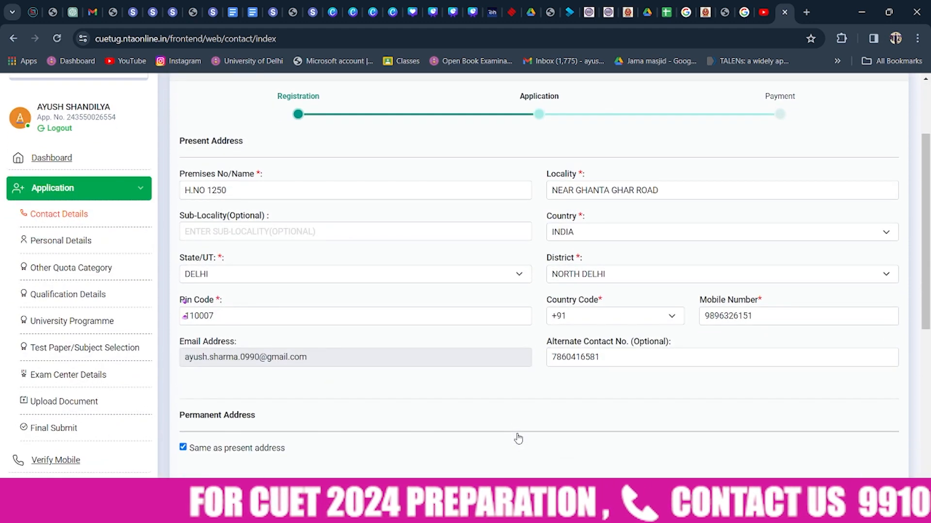
{"action": "scroll", "coordinate": [518, 439], "scroll_direction": "down", "scroll_amount": 5}
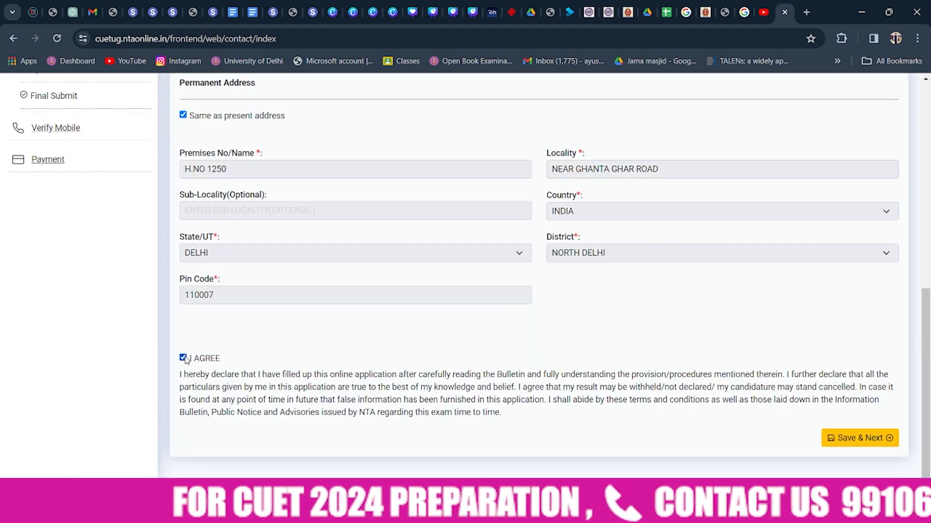
{"action": "left_click", "coordinate": [852, 441]}
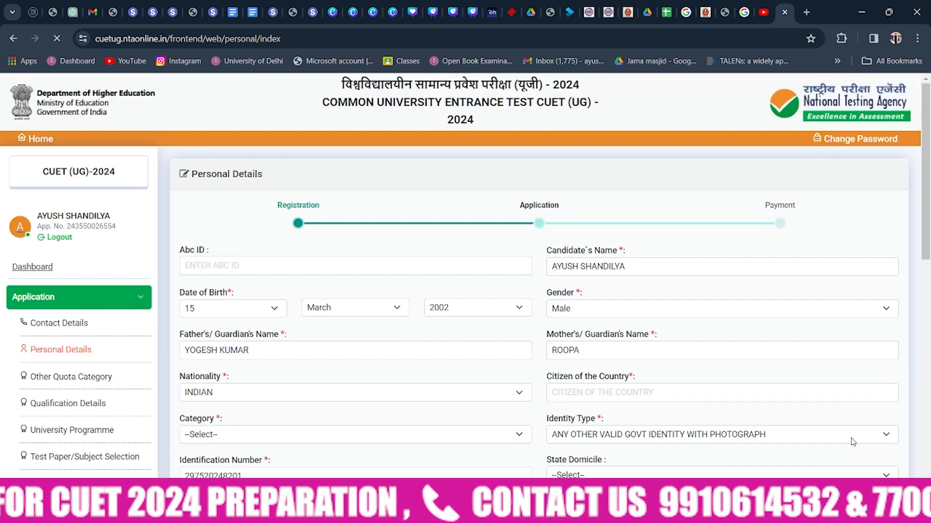
Set father/guardian education to Graduate, State Domicile to HARYANA and Category to GENERAL
{"action": "scroll", "coordinate": [457, 347], "scroll_direction": "down", "scroll_amount": 6}
{"action": "scroll", "coordinate": [458, 344], "scroll_direction": "up", "scroll_amount": 1}
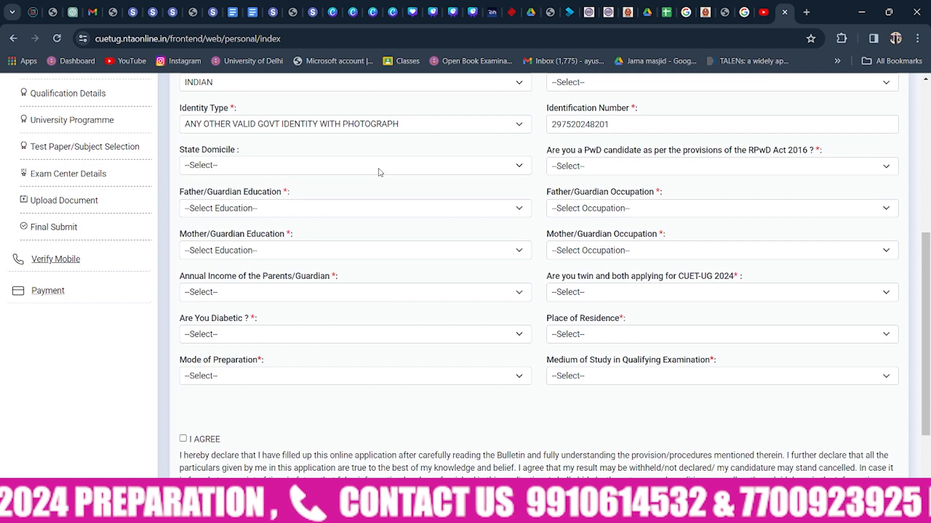
{"action": "scroll", "coordinate": [382, 176], "scroll_direction": "up", "scroll_amount": 1}
{"action": "scroll", "coordinate": [380, 173], "scroll_direction": "up", "scroll_amount": 1}
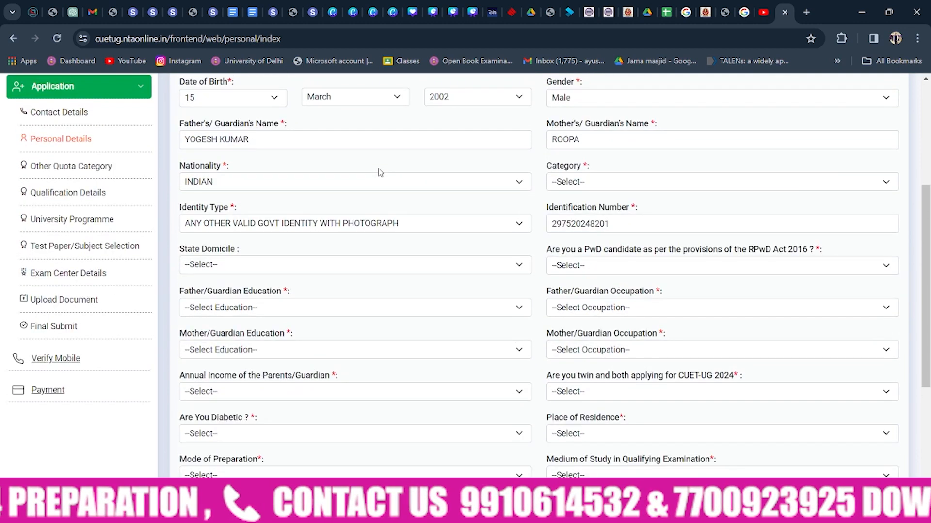
{"action": "scroll", "coordinate": [624, 250], "scroll_direction": "up", "scroll_amount": 2}
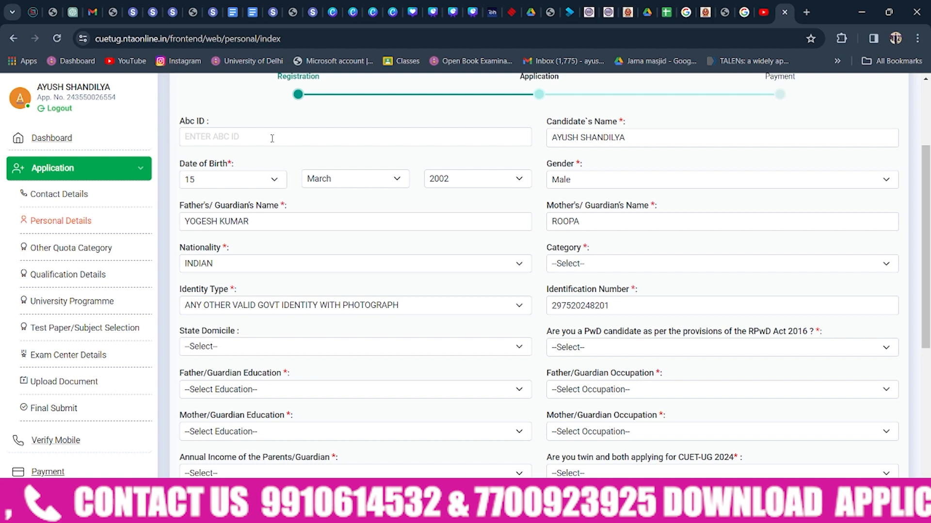
{"action": "scroll", "coordinate": [247, 315], "scroll_direction": "down", "scroll_amount": 2}
{"action": "left_click", "coordinate": [248, 313]}
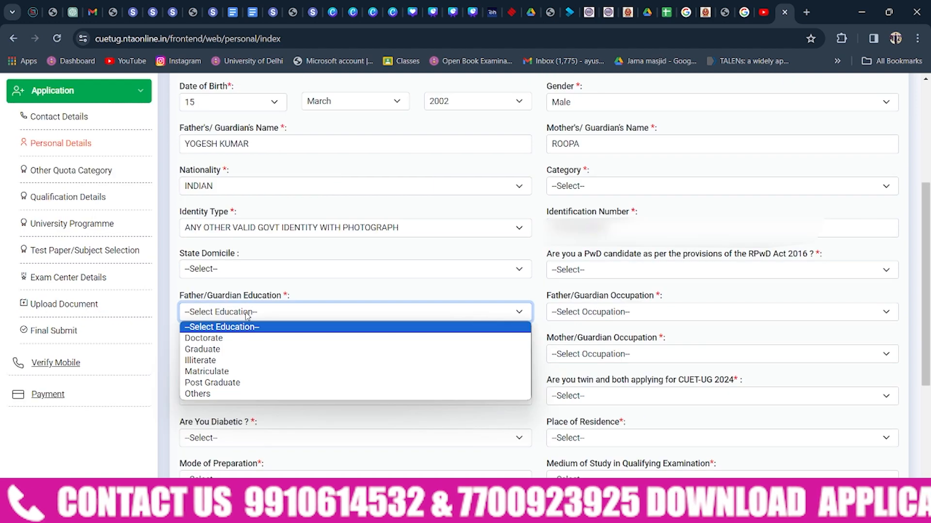
{"action": "left_click", "coordinate": [216, 350]}
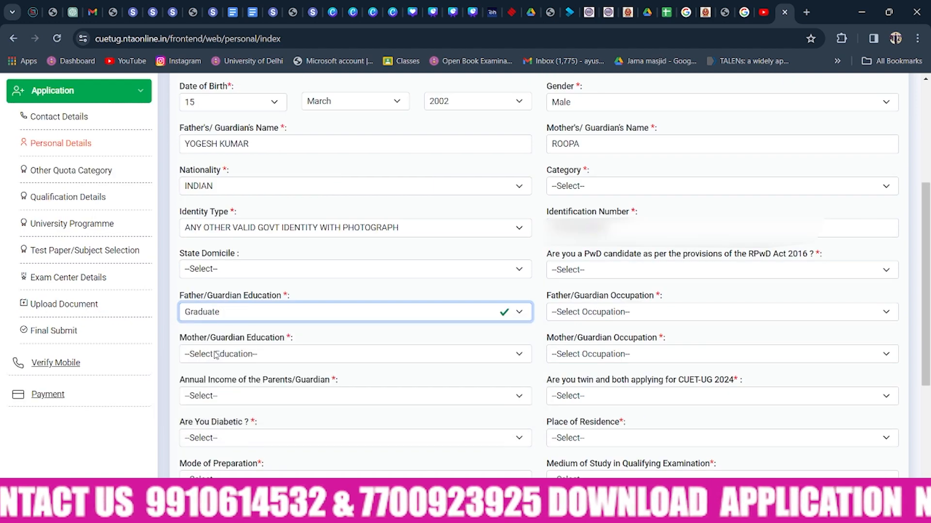
{"action": "left_click", "coordinate": [278, 269]}
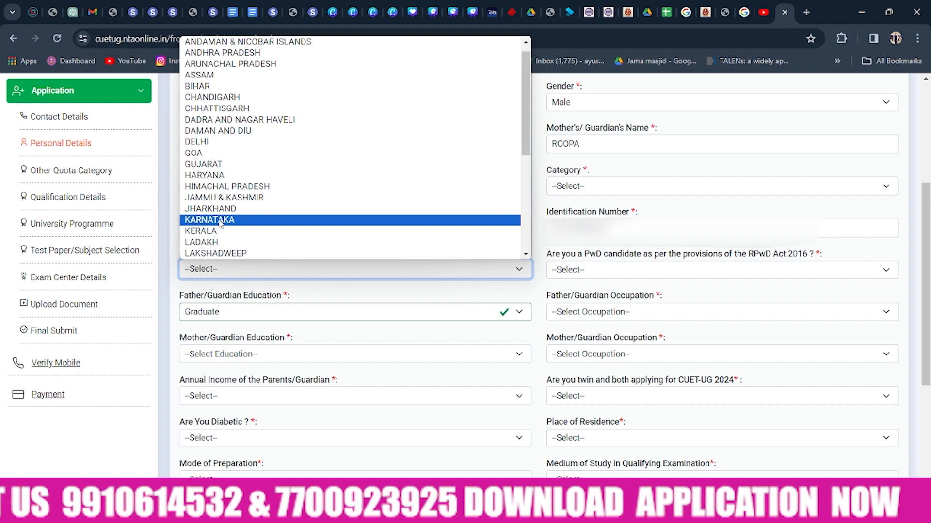
{"action": "left_click", "coordinate": [210, 175]}
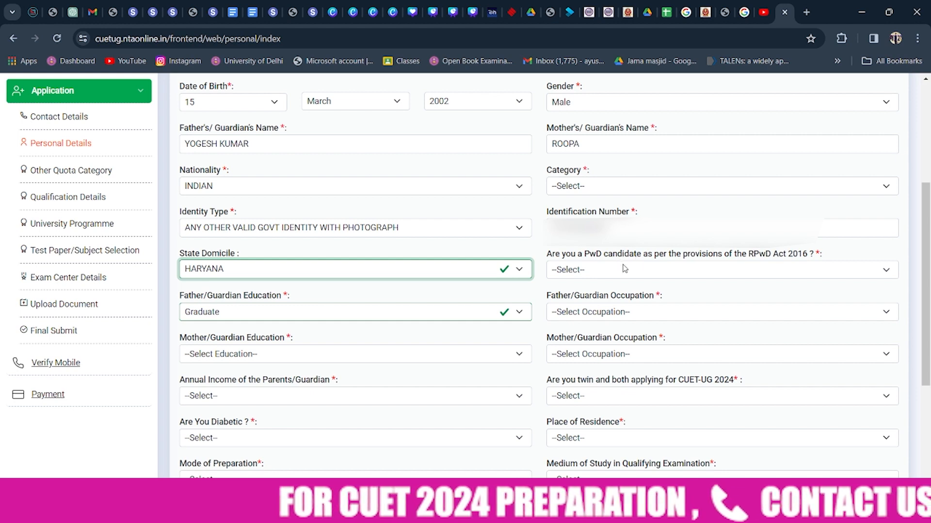
{"action": "left_click", "coordinate": [613, 190]}
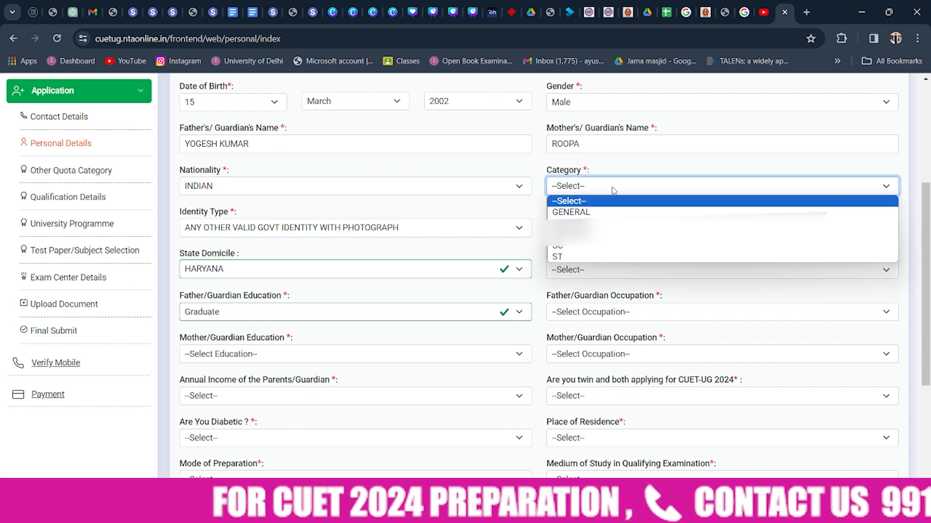
{"action": "left_click", "coordinate": [592, 214]}
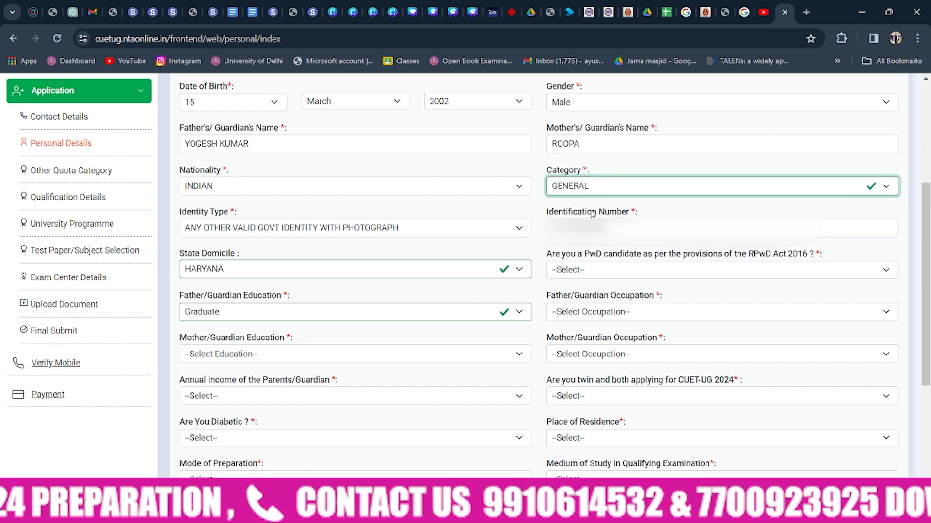
Answer No to the PwD question, agree to the declaration, and save the personal details
{"action": "scroll", "coordinate": [592, 214], "scroll_direction": "down", "scroll_amount": 2}
{"action": "left_click", "coordinate": [580, 170]}
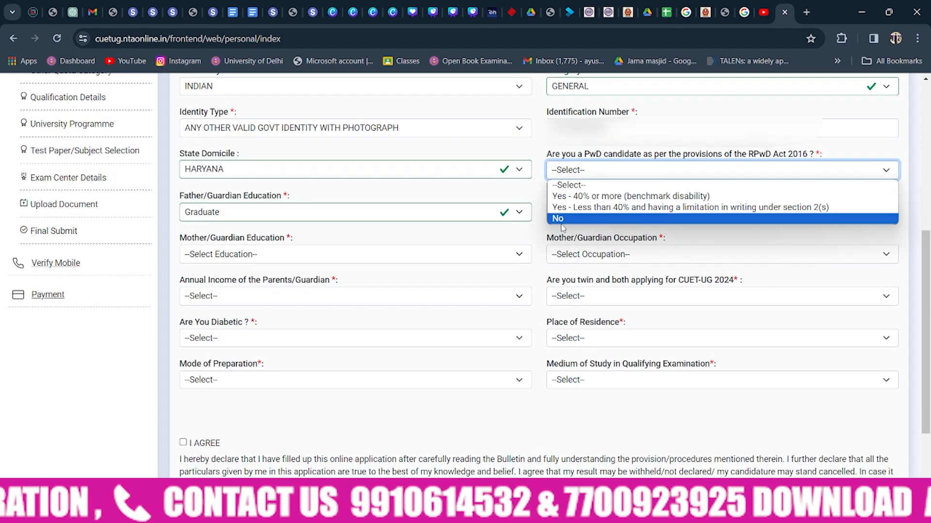
{"action": "left_click", "coordinate": [561, 220]}
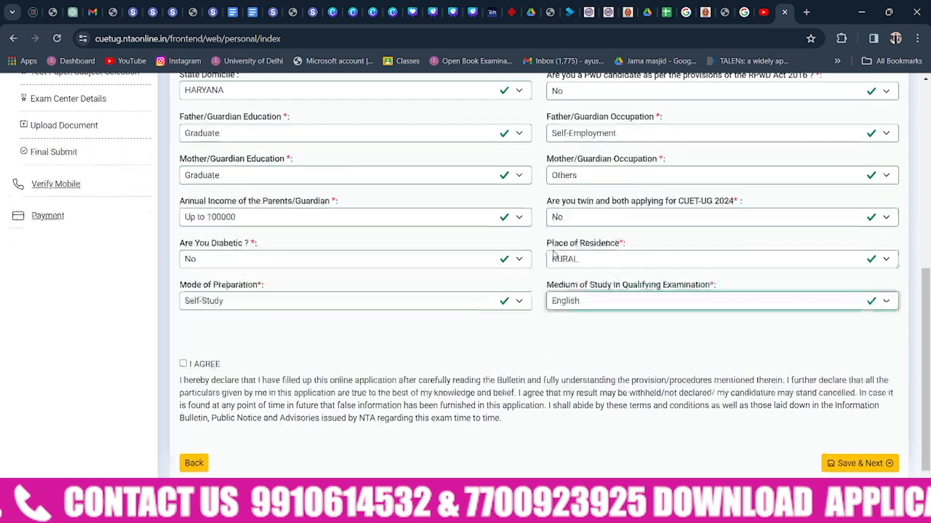
{"action": "scroll", "coordinate": [555, 255], "scroll_direction": "up", "scroll_amount": 5}
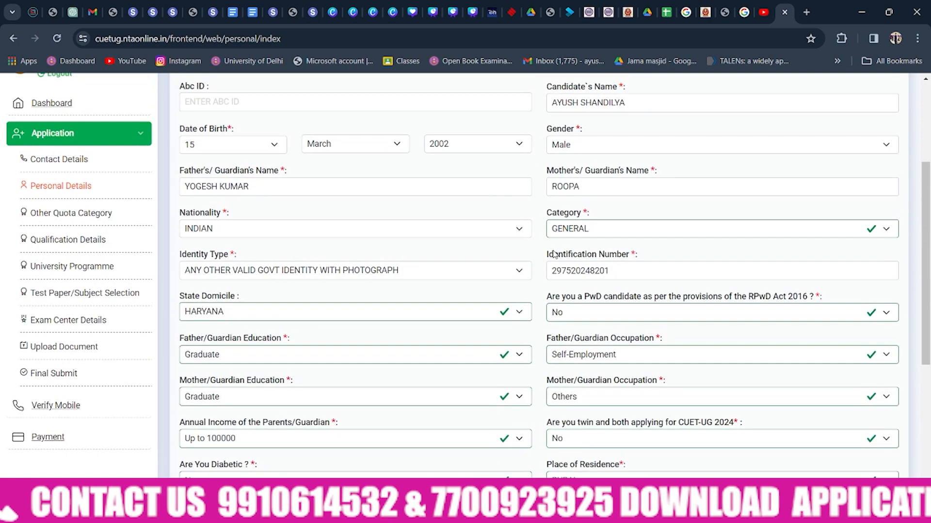
{"action": "scroll", "coordinate": [555, 255], "scroll_direction": "down", "scroll_amount": 5}
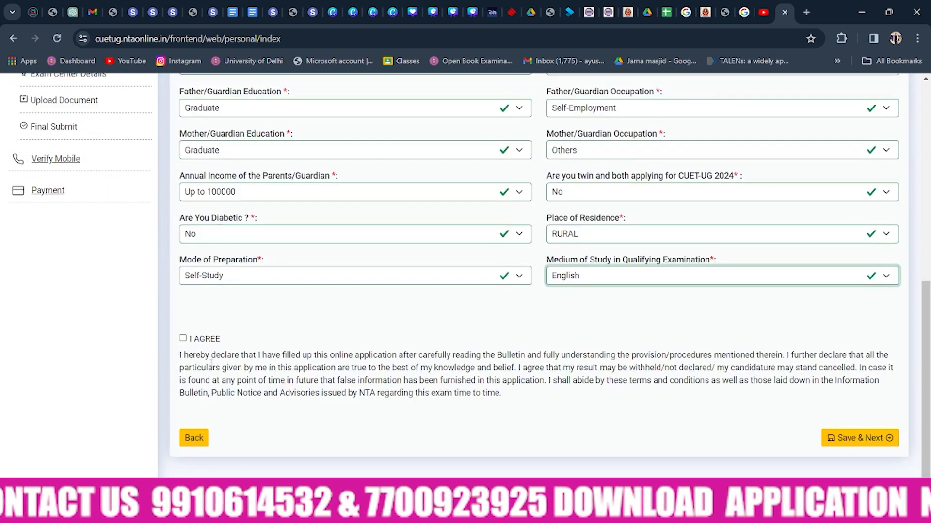
{"action": "left_click", "coordinate": [183, 339]}
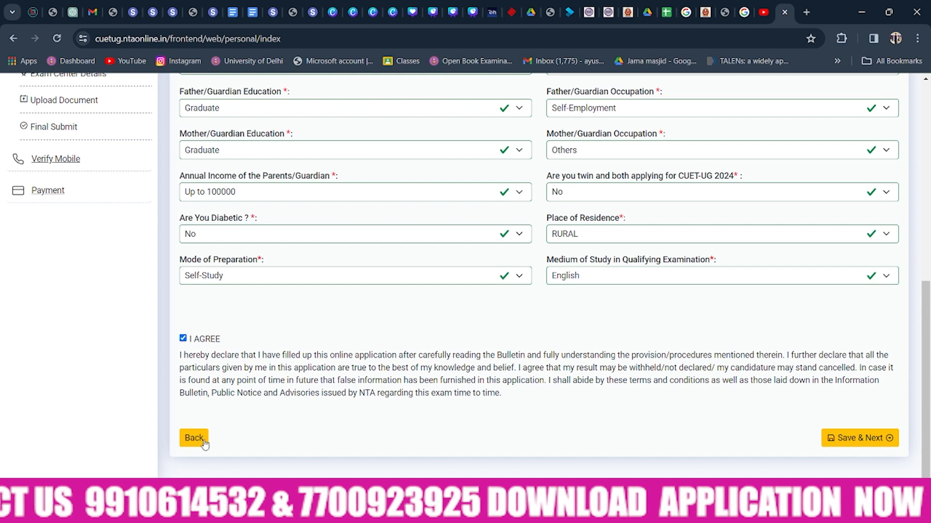
{"action": "left_click", "coordinate": [869, 445]}
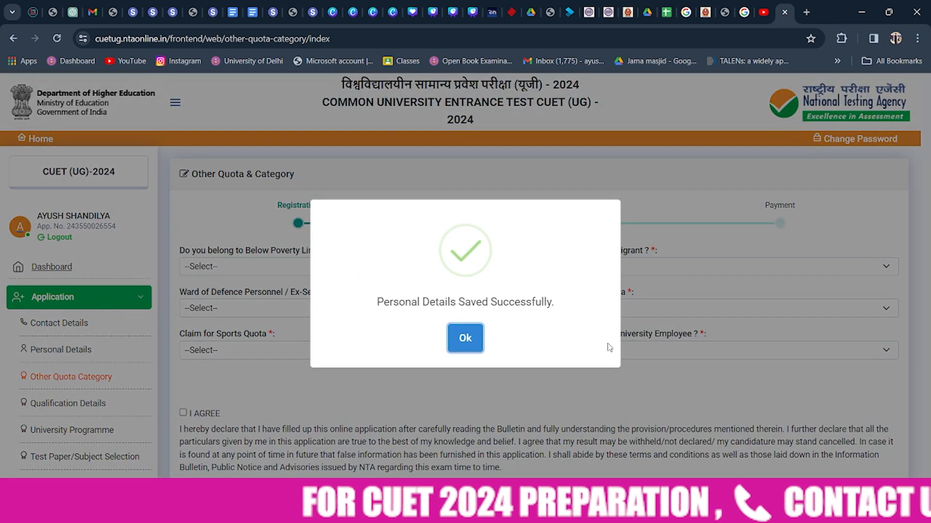
Dismiss the saved message, answer No to Below Poverty Line, and save the quota details
{"action": "left_click", "coordinate": [467, 345]}
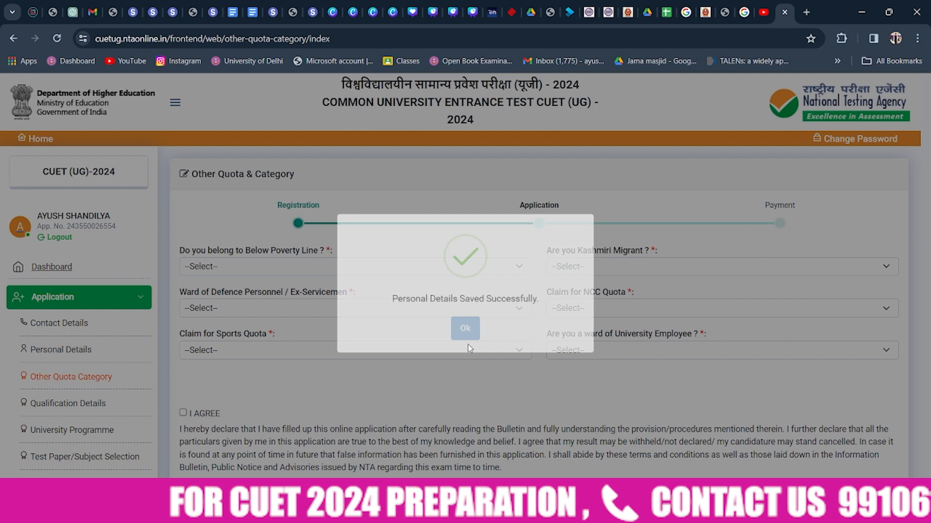
{"action": "scroll", "coordinate": [468, 345], "scroll_direction": "down", "scroll_amount": 1}
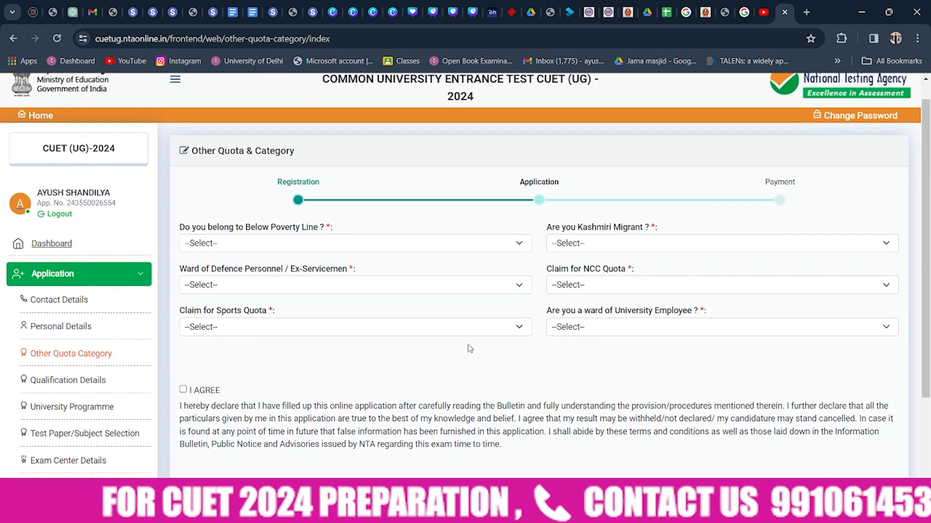
{"action": "scroll", "coordinate": [467, 347], "scroll_direction": "down", "scroll_amount": 1}
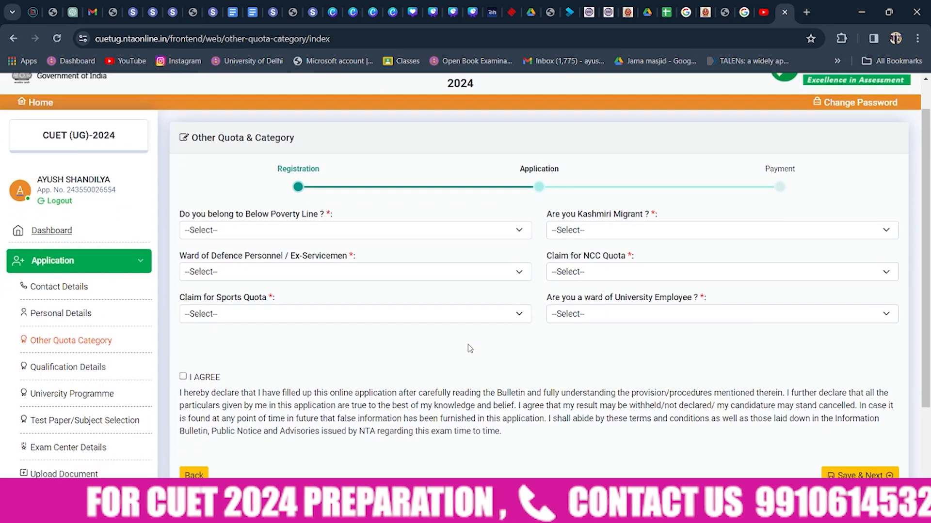
{"action": "left_click", "coordinate": [357, 235]}
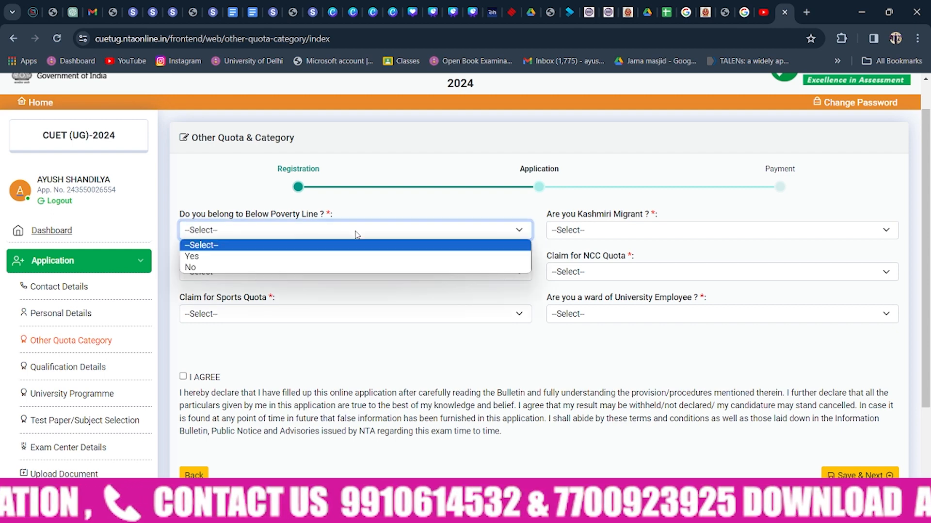
{"action": "left_click", "coordinate": [235, 268]}
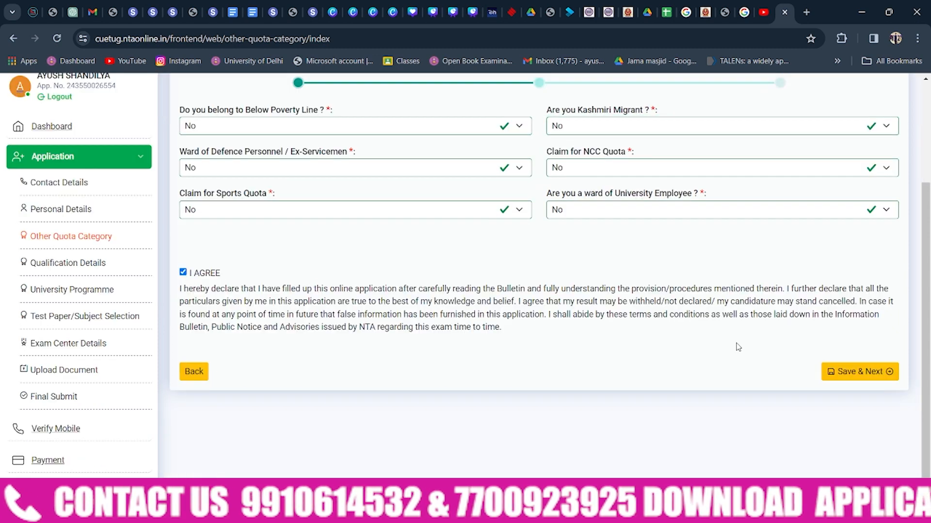
{"action": "left_click", "coordinate": [872, 372]}
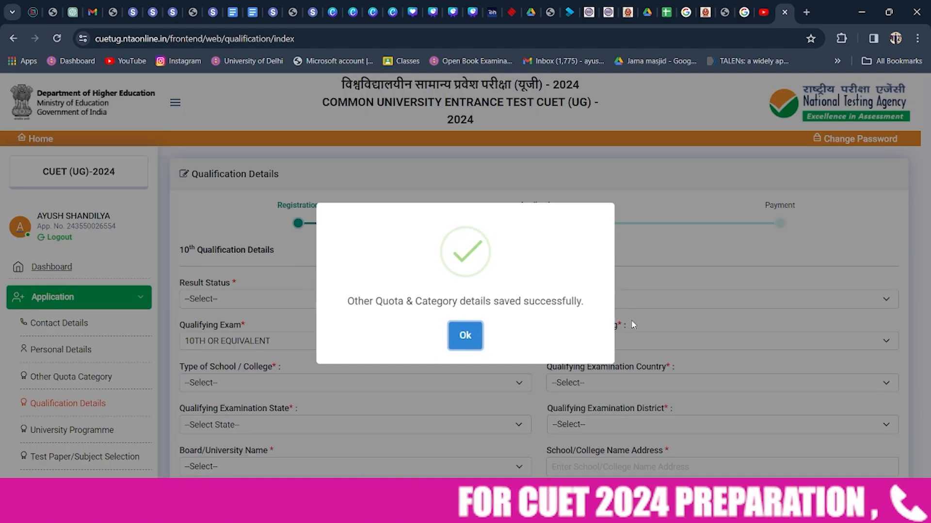
Dismiss the saved message and set the 10th result status to Passed, passing year 2018
{"action": "left_click", "coordinate": [450, 342]}
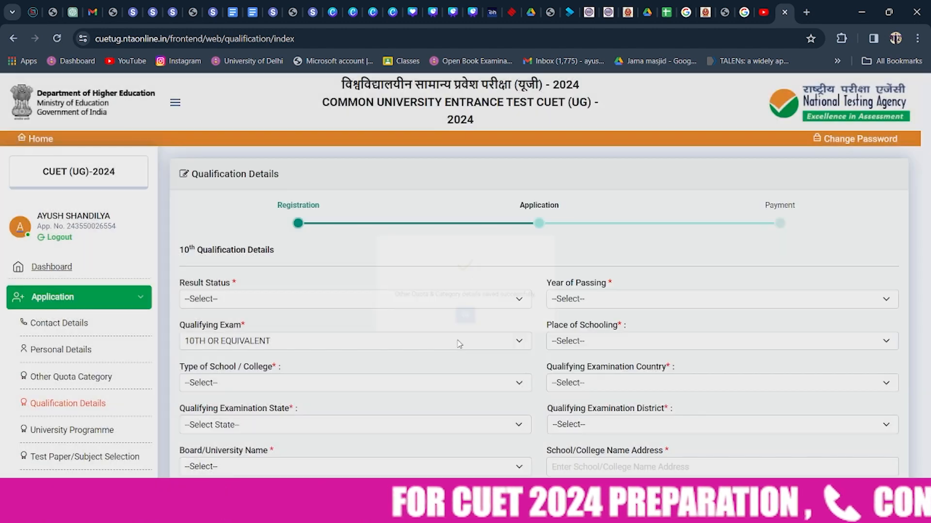
{"action": "scroll", "coordinate": [459, 343], "scroll_direction": "down", "scroll_amount": 1}
{"action": "scroll", "coordinate": [459, 345], "scroll_direction": "down", "scroll_amount": 1}
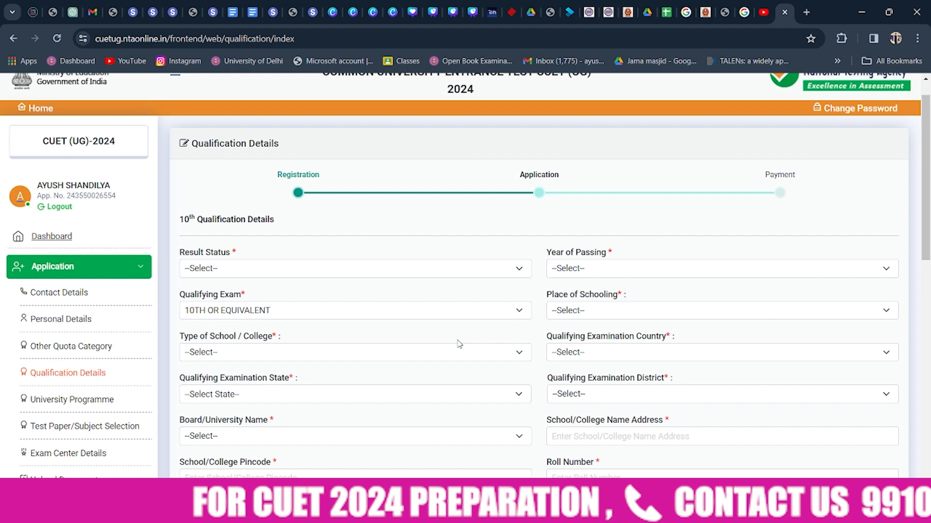
{"action": "scroll", "coordinate": [459, 345], "scroll_direction": "down", "scroll_amount": 1}
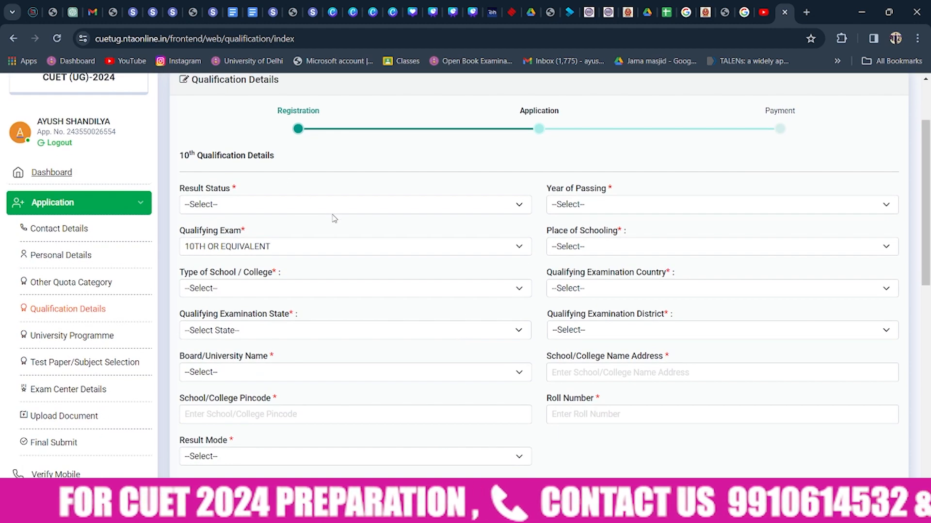
{"action": "left_click", "coordinate": [372, 210]}
{"action": "left_click", "coordinate": [270, 232]}
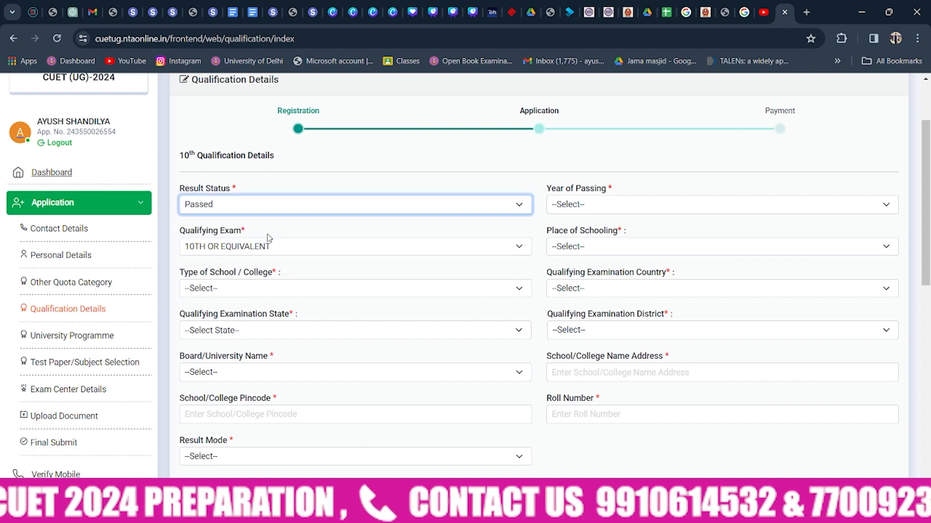
{"action": "left_click", "coordinate": [636, 203]}
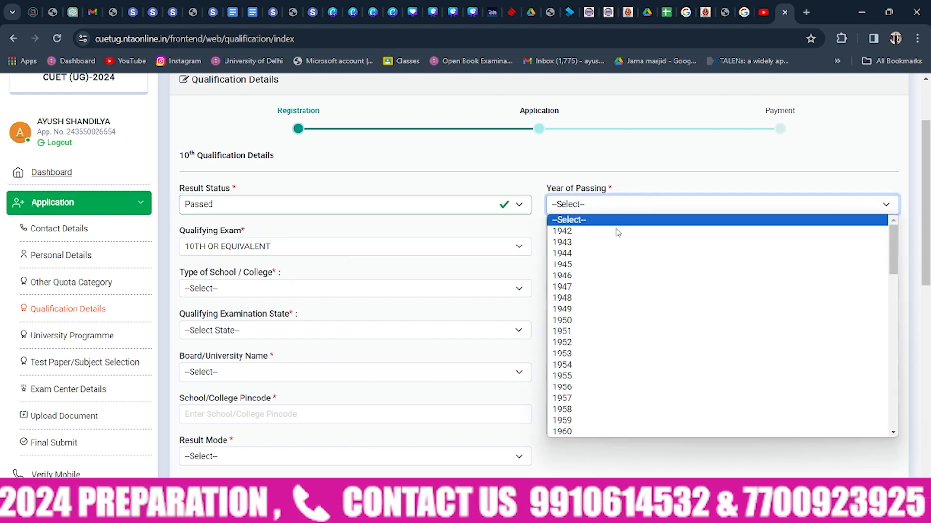
{"action": "scroll", "coordinate": [590, 329], "scroll_direction": "down", "scroll_amount": 6}
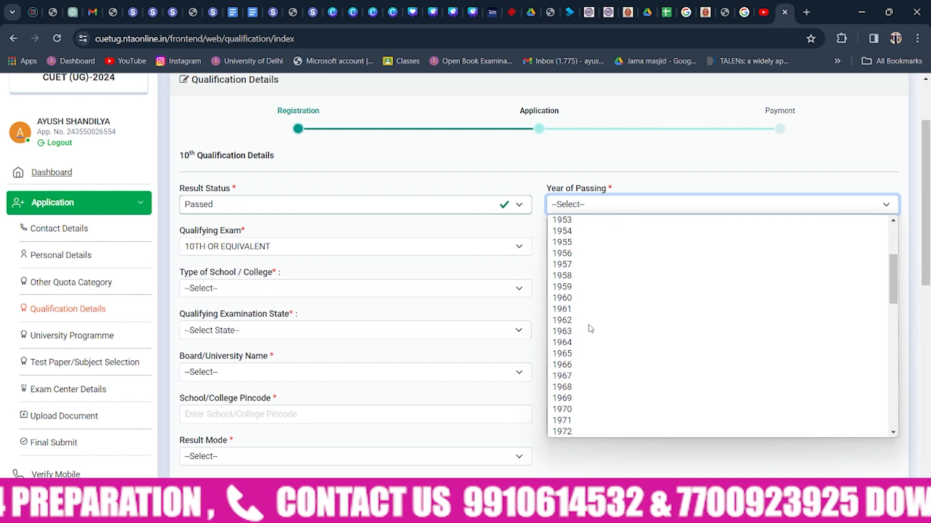
{"action": "scroll", "coordinate": [589, 327], "scroll_direction": "down", "scroll_amount": 6}
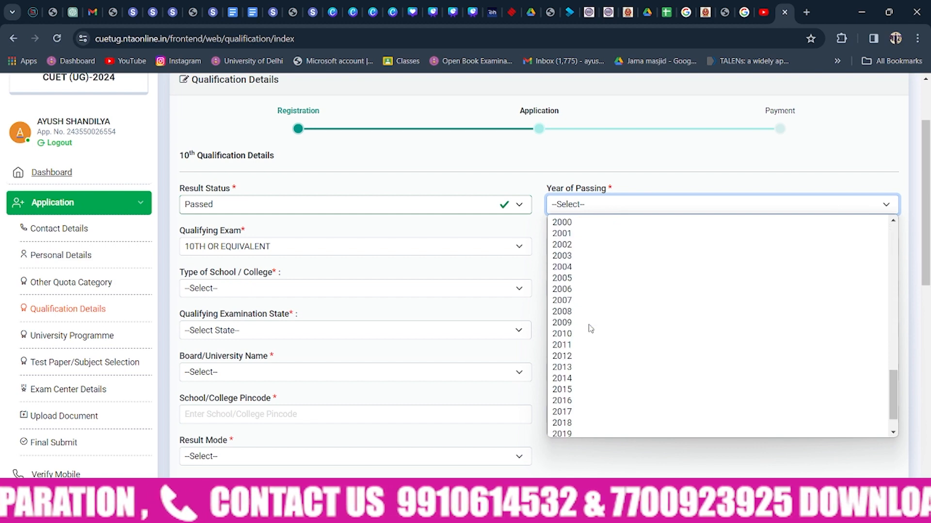
{"action": "left_click", "coordinate": [562, 396]}
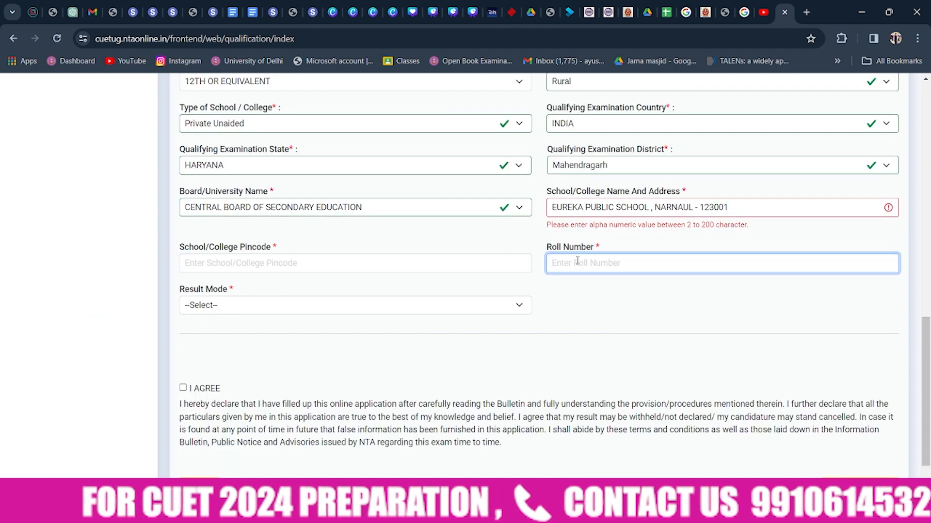
Scroll through the Qualification Details page to review the 10th and 12th fields
{"action": "scroll", "coordinate": [577, 261], "scroll_direction": "up", "scroll_amount": 3}
{"action": "scroll", "coordinate": [577, 264], "scroll_direction": "down", "scroll_amount": 2}
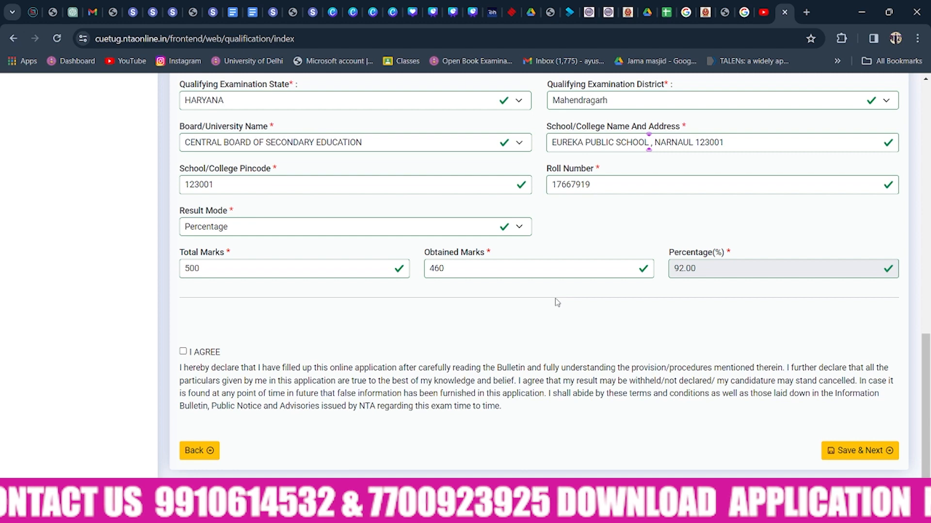
{"action": "scroll", "coordinate": [558, 302], "scroll_direction": "up", "scroll_amount": 3}
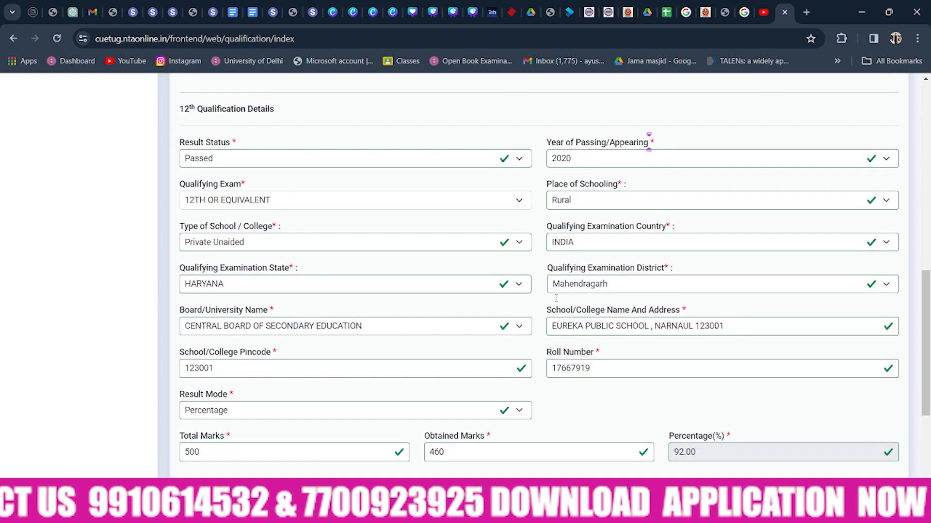
{"action": "scroll", "coordinate": [556, 299], "scroll_direction": "up", "scroll_amount": 1}
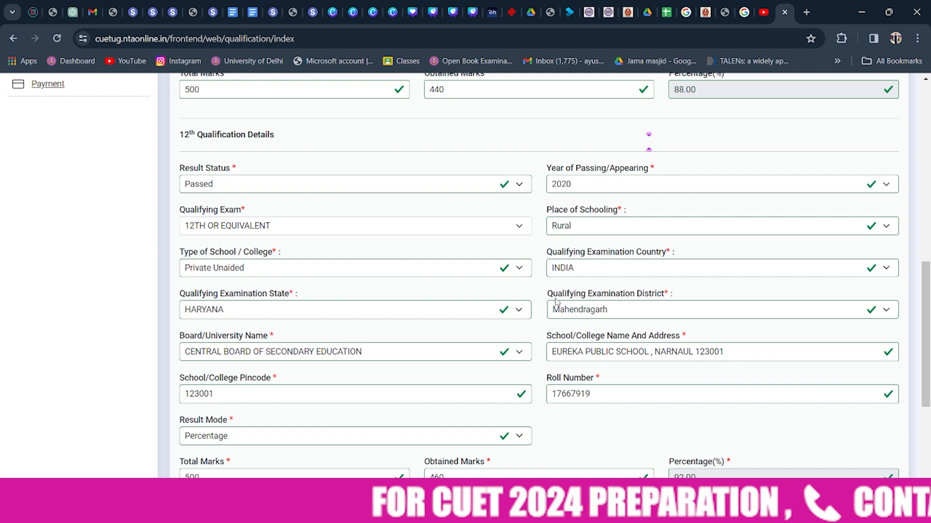
{"action": "scroll", "coordinate": [557, 301], "scroll_direction": "down", "scroll_amount": 4}
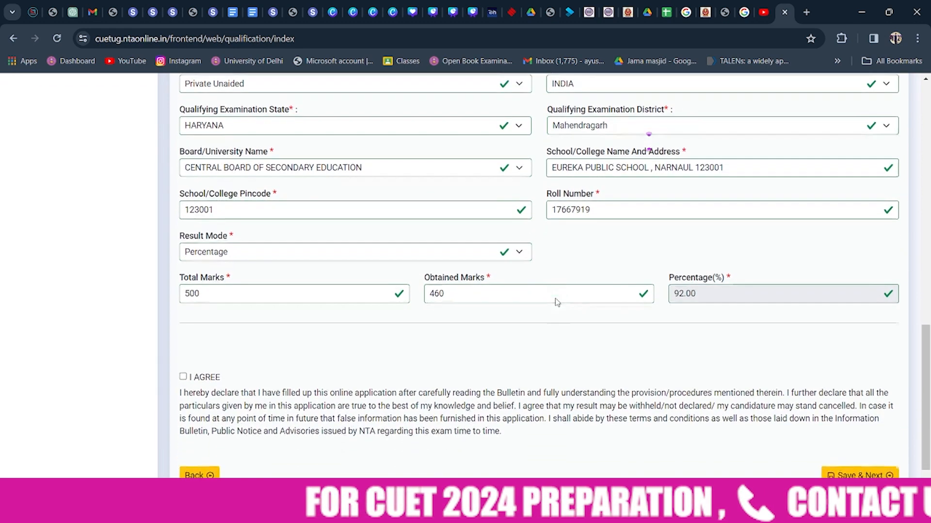
{"action": "scroll", "coordinate": [556, 301], "scroll_direction": "down", "scroll_amount": 1}
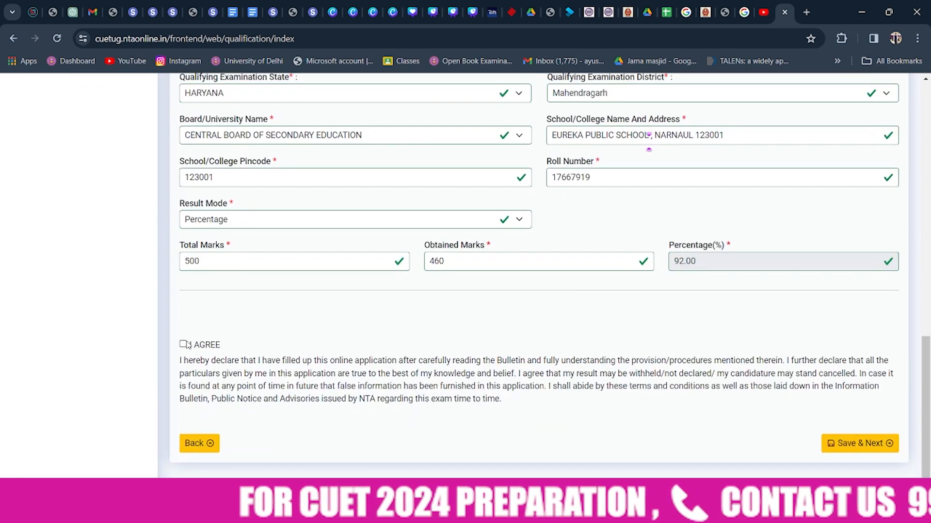
{"action": "scroll", "coordinate": [188, 343], "scroll_direction": "down", "scroll_amount": 1}
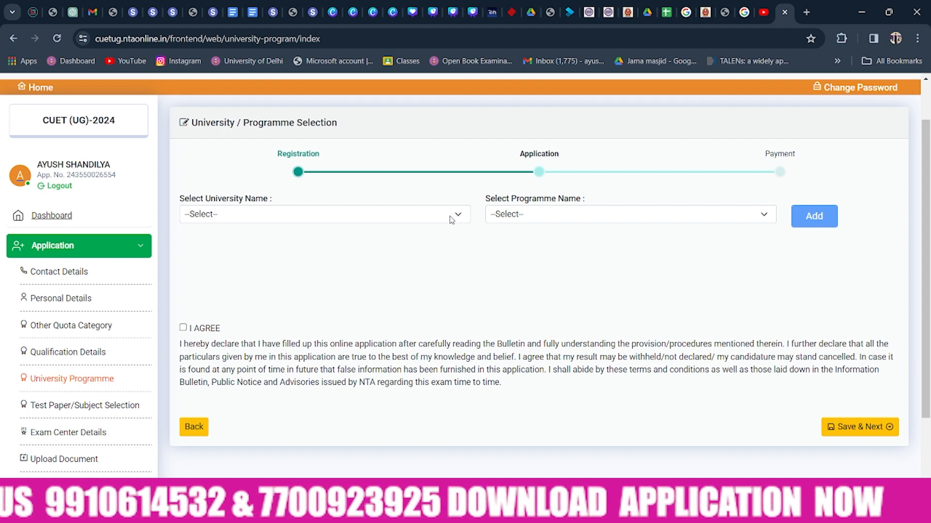
Add UNIVERSITY OF DELHI's B.A. (Hons.) English to the programme table
{"action": "left_click", "coordinate": [459, 216]}
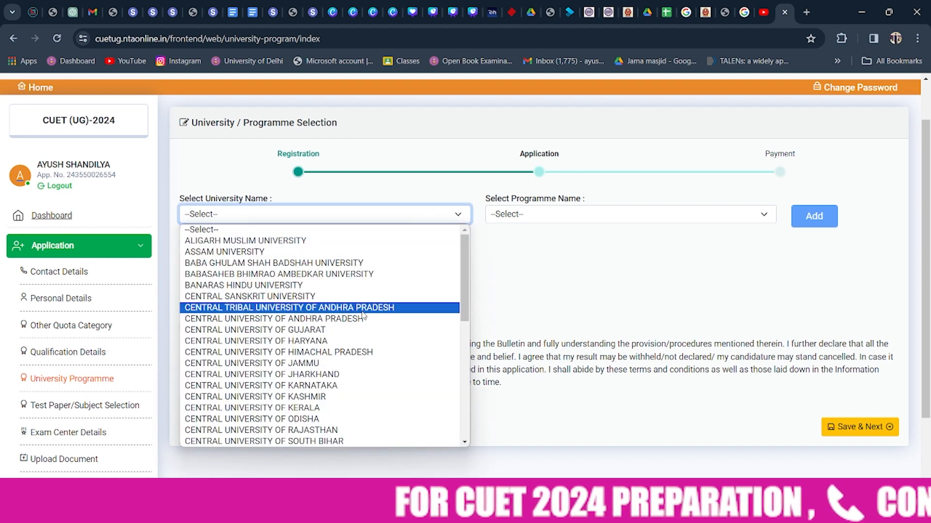
{"action": "scroll", "coordinate": [298, 366], "scroll_direction": "down", "scroll_amount": 5}
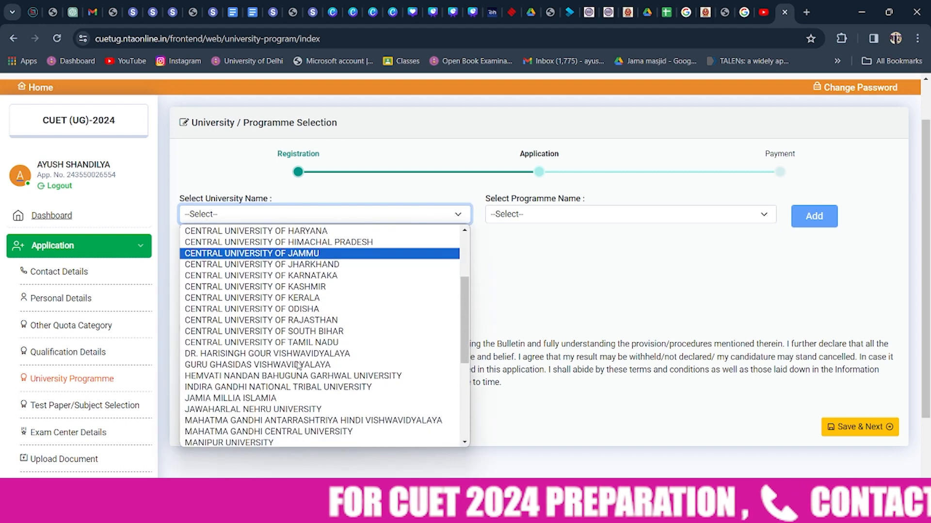
{"action": "scroll", "coordinate": [298, 366], "scroll_direction": "down", "scroll_amount": 3}
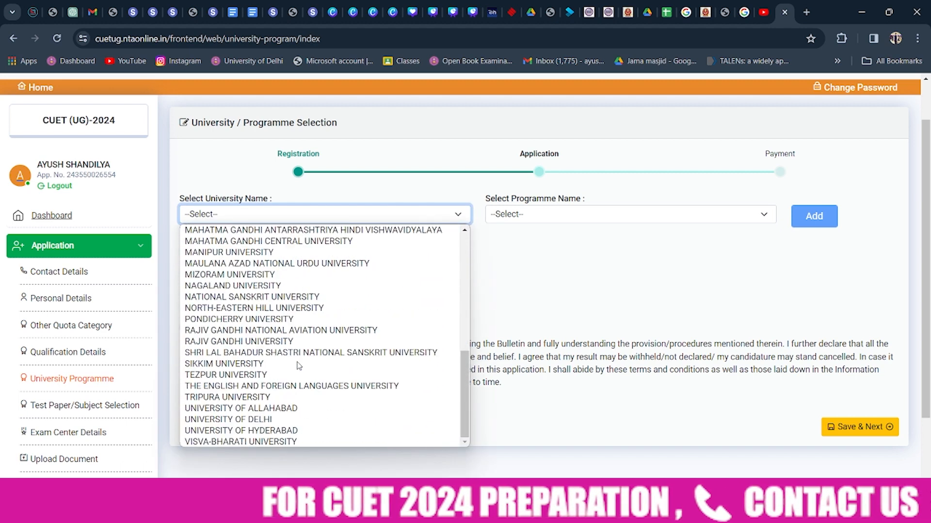
{"action": "scroll", "coordinate": [298, 366], "scroll_direction": "up", "scroll_amount": 4}
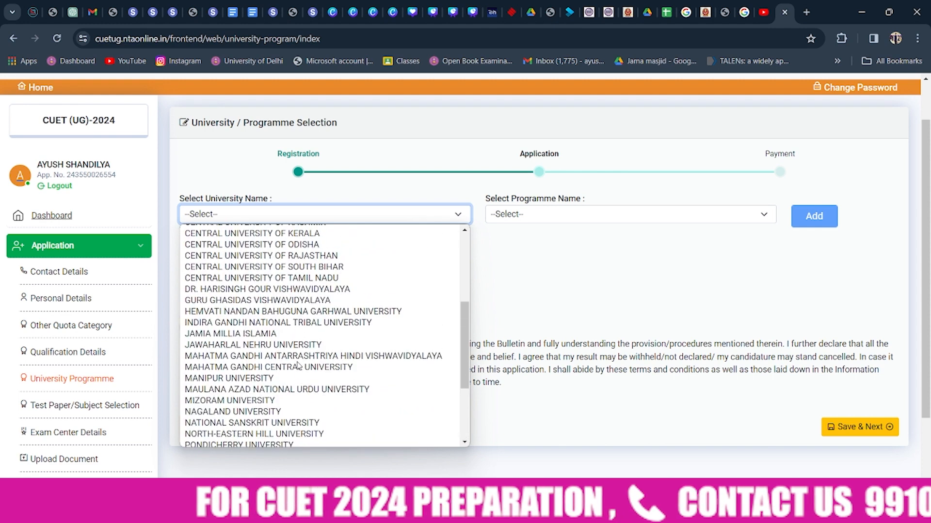
{"action": "scroll", "coordinate": [298, 366], "scroll_direction": "down", "scroll_amount": 4}
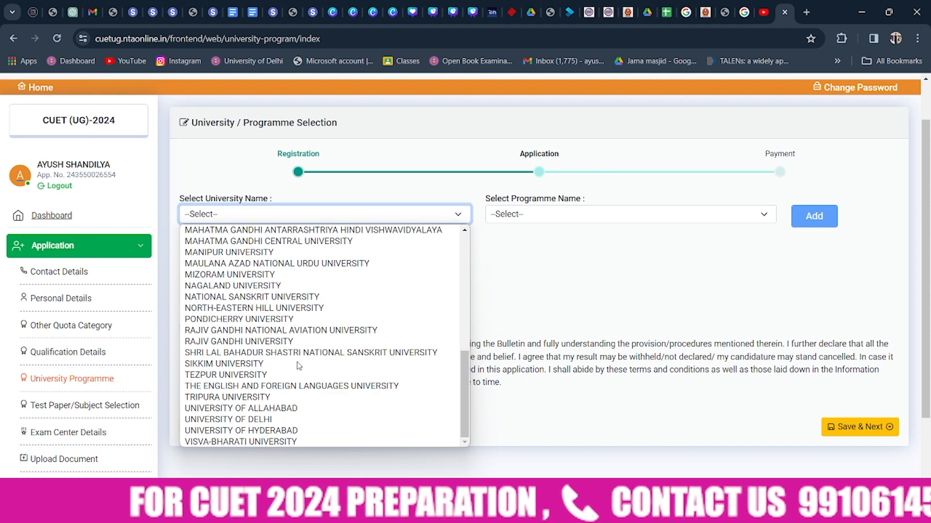
{"action": "left_click", "coordinate": [269, 424]}
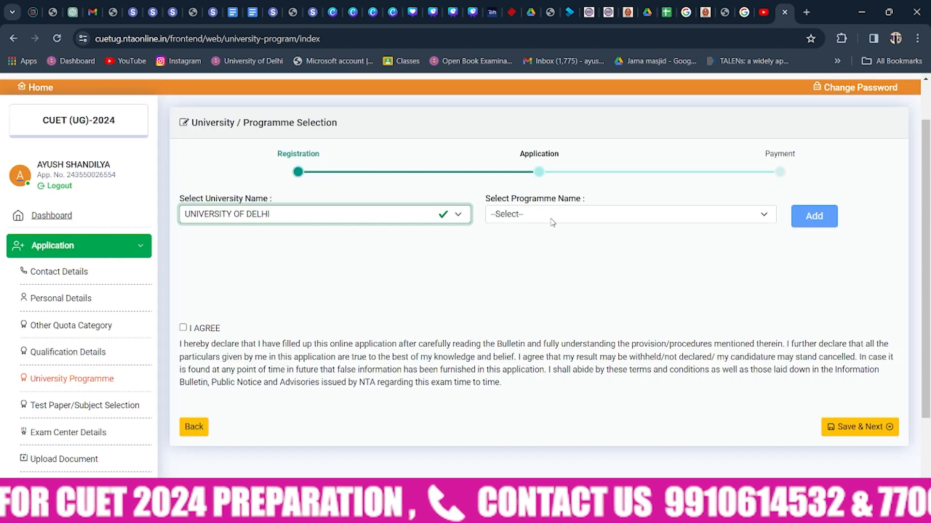
{"action": "left_click", "coordinate": [553, 218]}
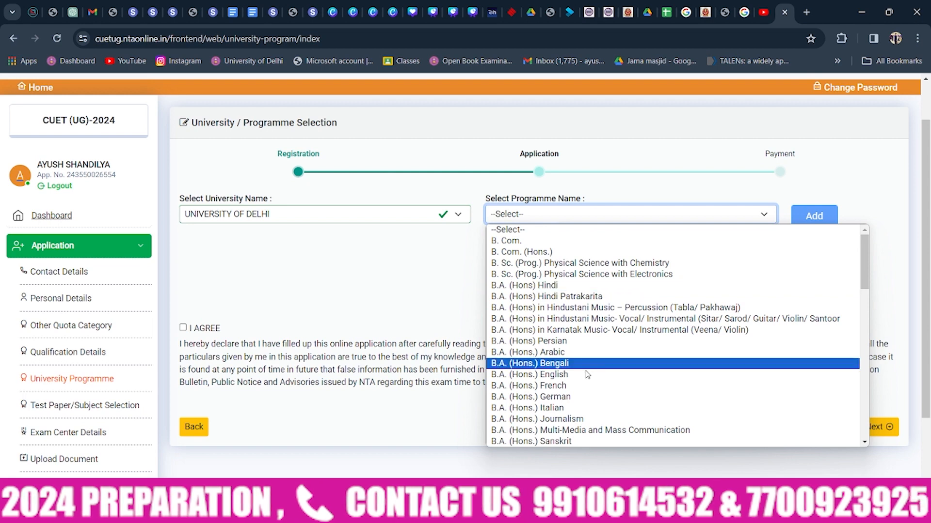
{"action": "scroll", "coordinate": [565, 378], "scroll_direction": "down", "scroll_amount": 1}
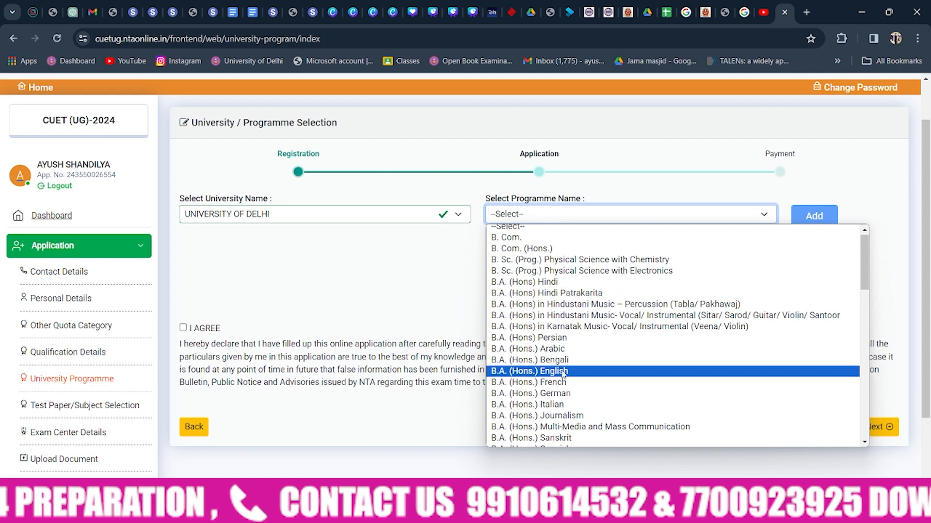
{"action": "left_click", "coordinate": [563, 376]}
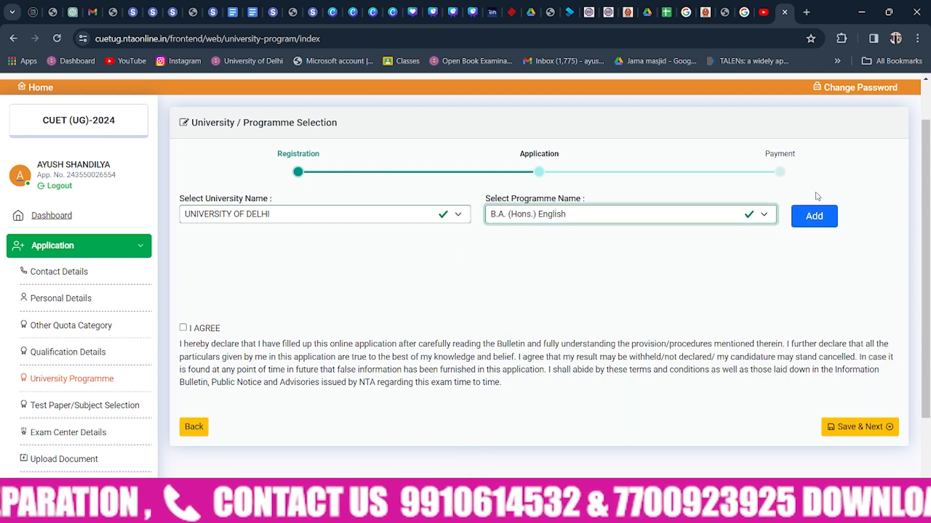
{"action": "left_click", "coordinate": [814, 216]}
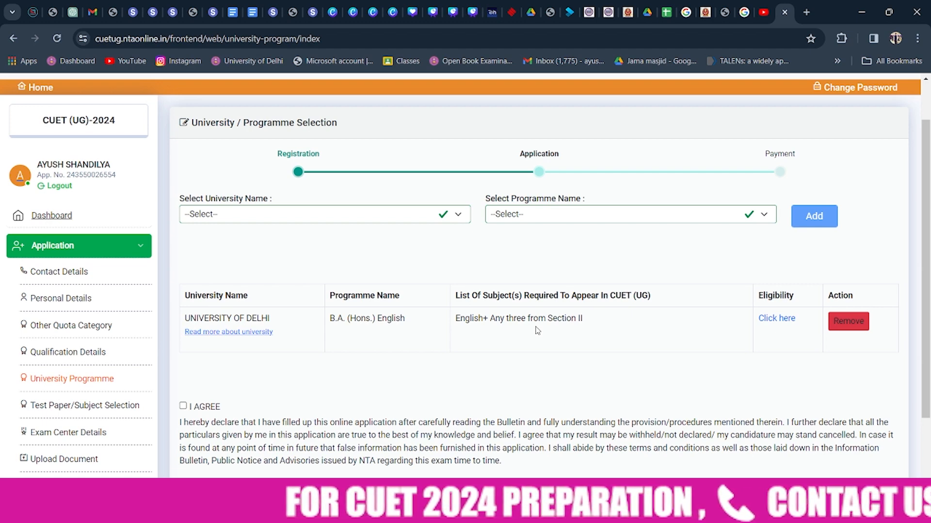
Add UNIVERSITY OF DELHI's B.A. (Hons.) Journalism as a second programme
{"action": "scroll", "coordinate": [537, 330], "scroll_direction": "down", "scroll_amount": 1}
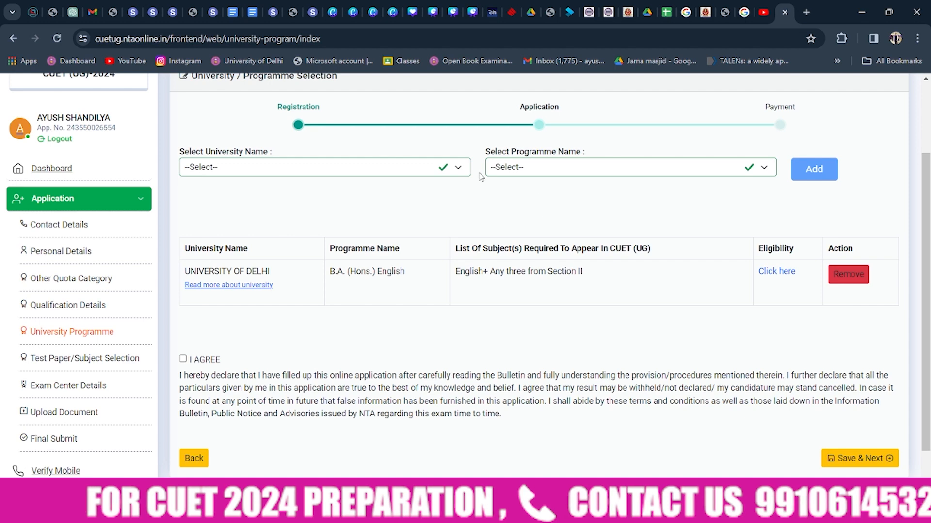
{"action": "left_click", "coordinate": [457, 168]}
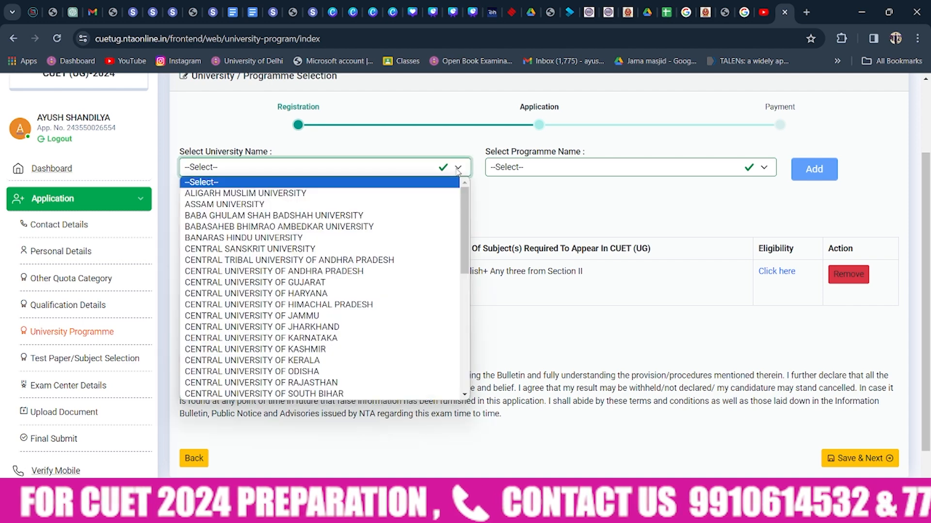
{"action": "scroll", "coordinate": [283, 373], "scroll_direction": "down", "scroll_amount": 1}
{"action": "scroll", "coordinate": [282, 375], "scroll_direction": "down", "scroll_amount": 5}
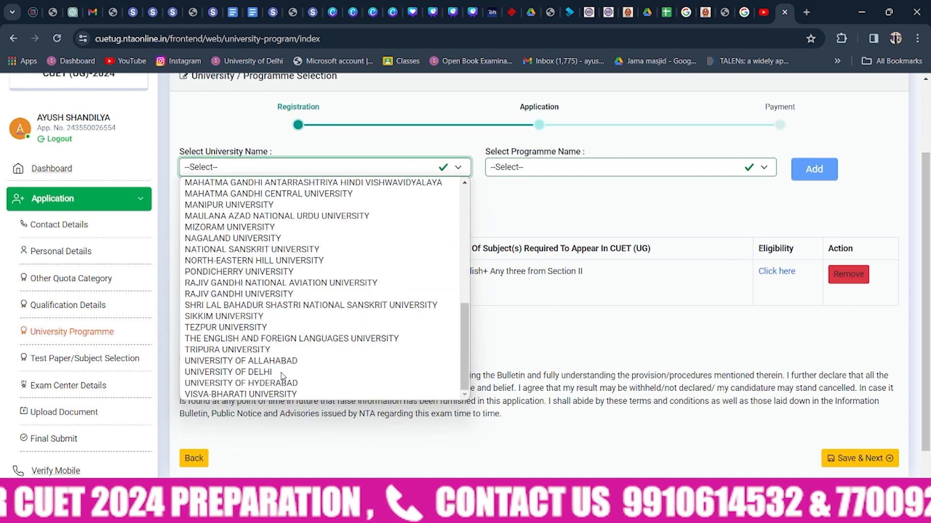
{"action": "left_click", "coordinate": [252, 376]}
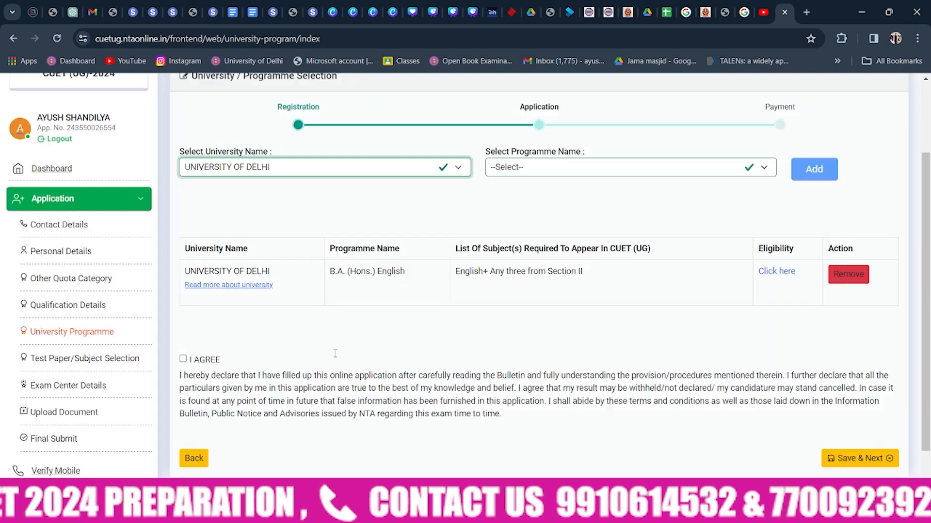
{"action": "left_click", "coordinate": [542, 169]}
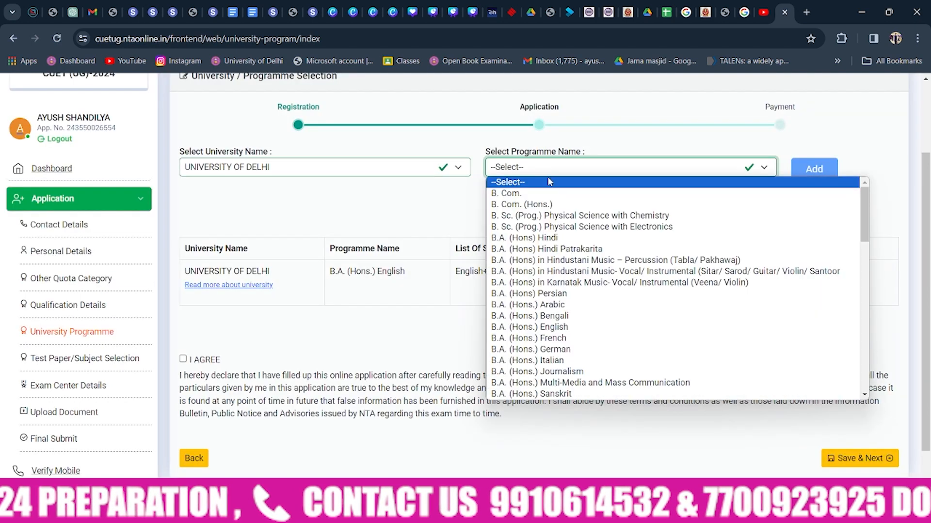
{"action": "left_click", "coordinate": [549, 373]}
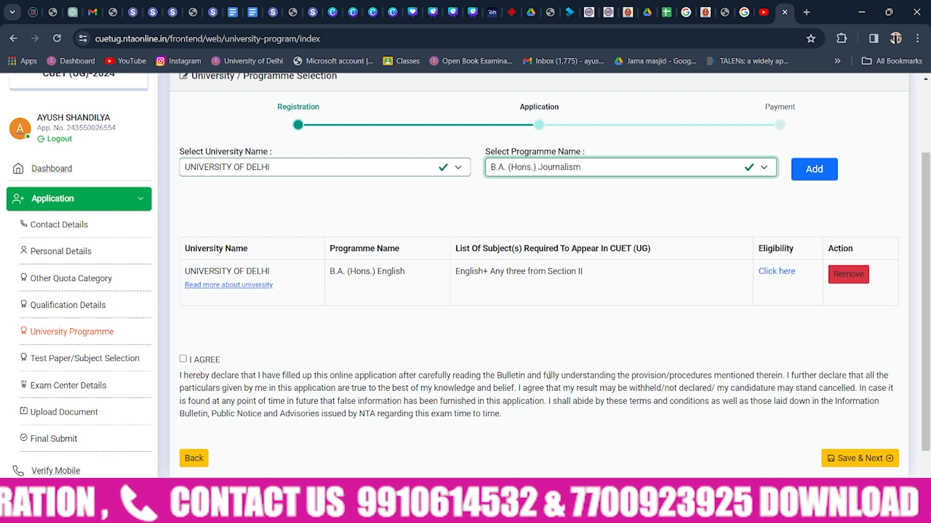
{"action": "left_click", "coordinate": [797, 176]}
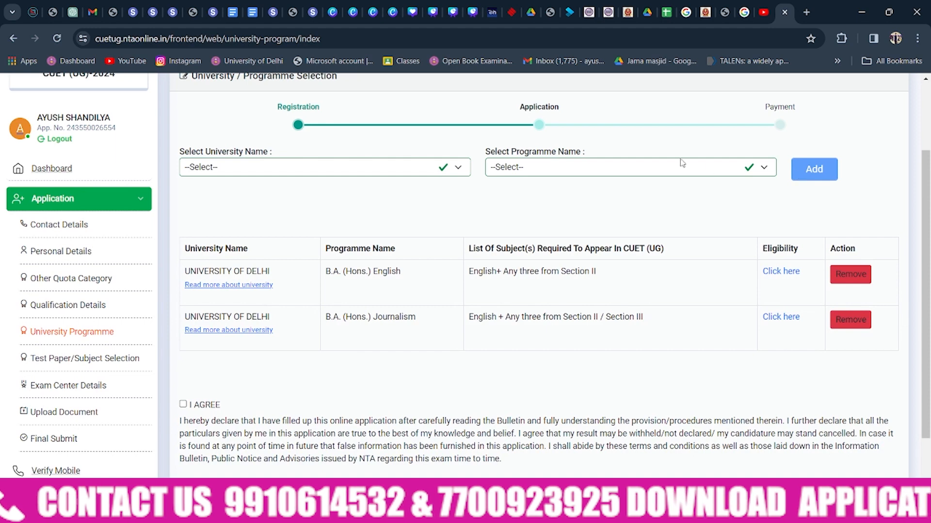
{"action": "left_click", "coordinate": [456, 173]}
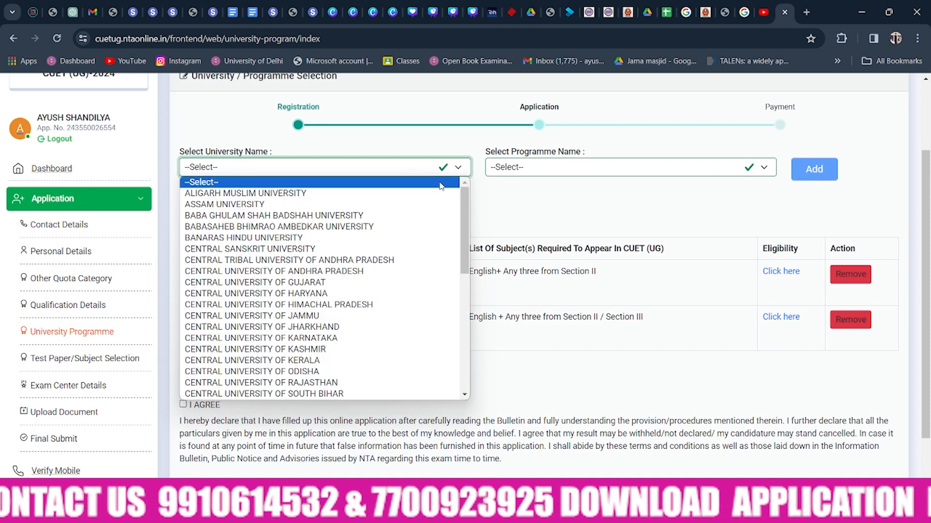
Select ALIGARH MUSLIM UNIVERSITY with B.A. (Hons.) Philosophy and add it as the third row
{"action": "left_click", "coordinate": [264, 194]}
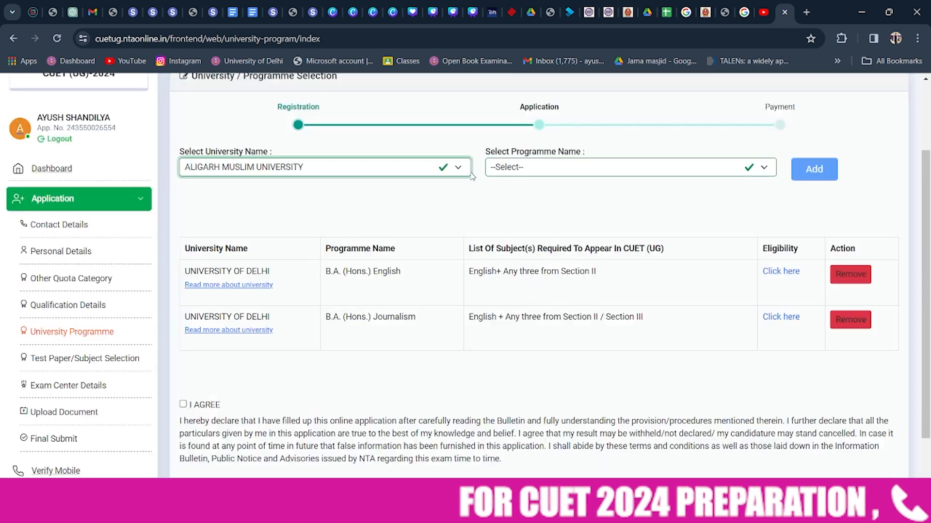
{"action": "left_click", "coordinate": [553, 168]}
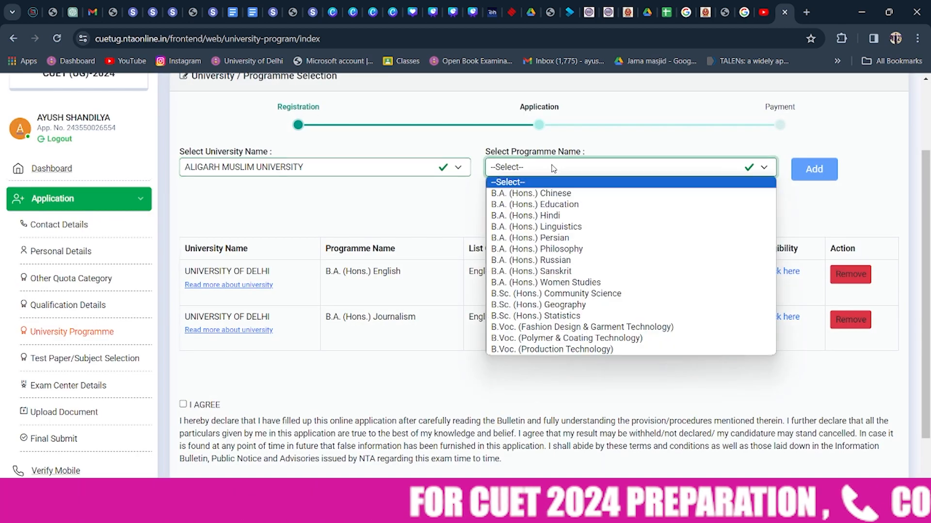
{"action": "left_click", "coordinate": [565, 250]}
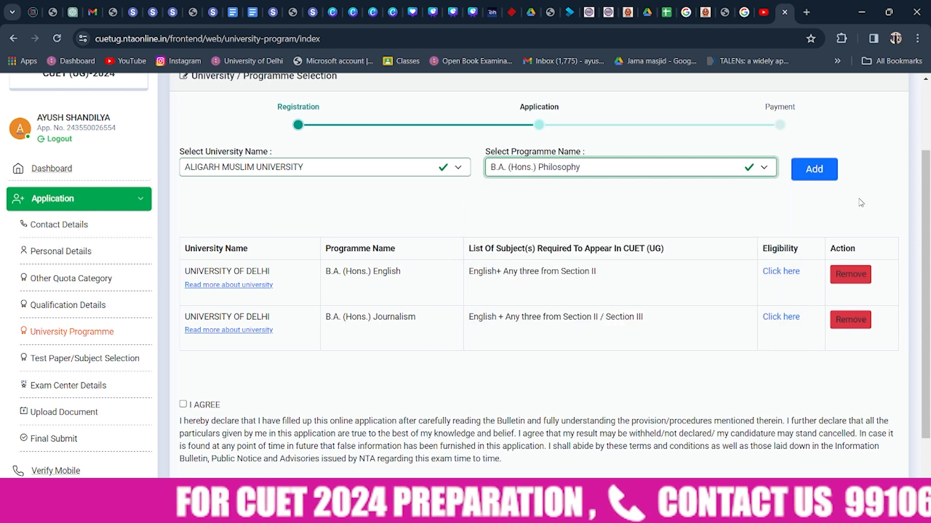
{"action": "left_click", "coordinate": [816, 175]}
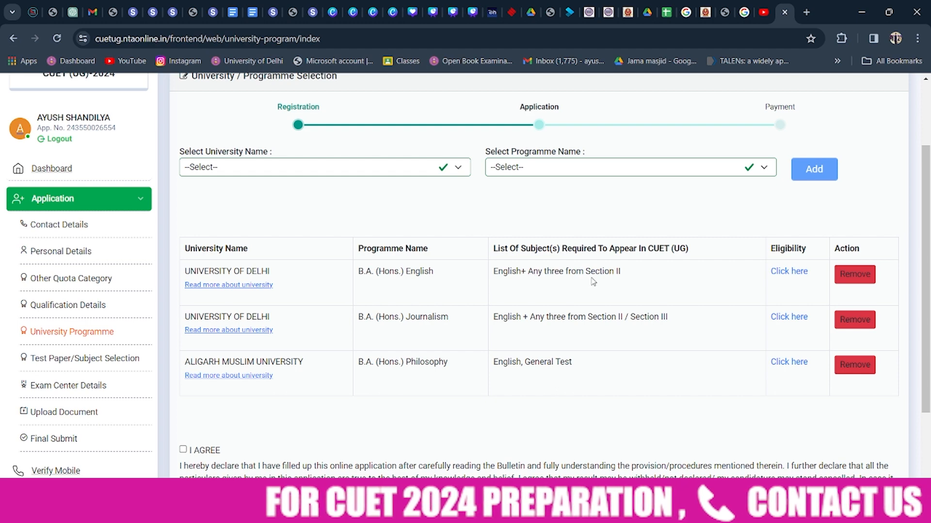
Agree to the declaration and save the three University of Delhi and Aligarh programme choices
{"action": "scroll", "coordinate": [592, 281], "scroll_direction": "down", "scroll_amount": 2}
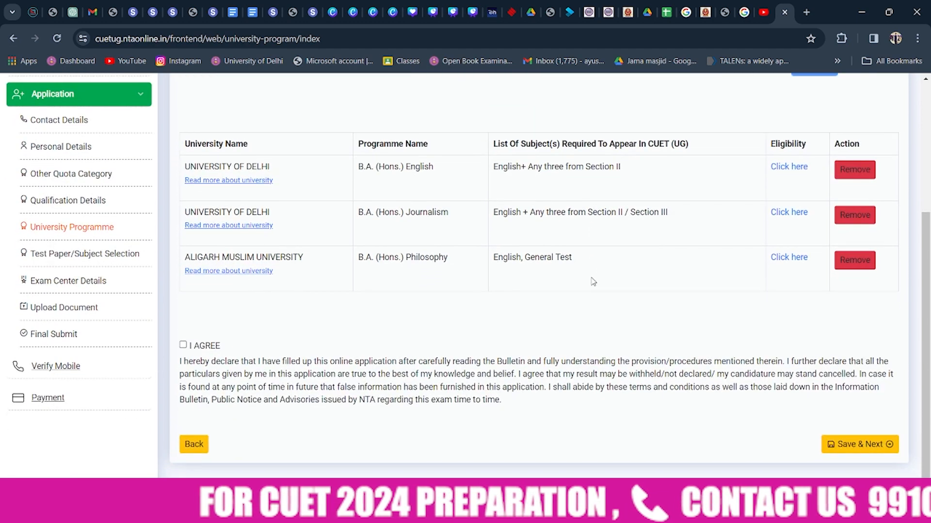
{"action": "left_click", "coordinate": [184, 339]}
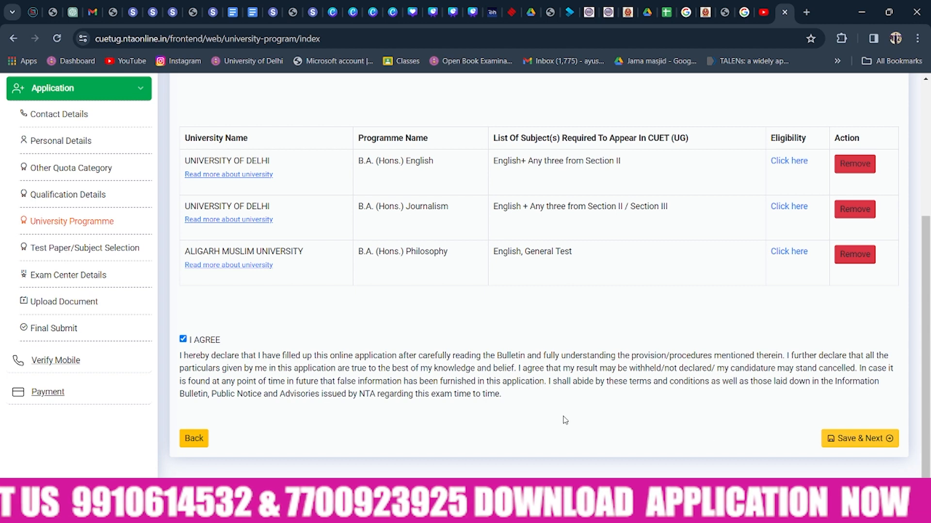
{"action": "left_click", "coordinate": [879, 439]}
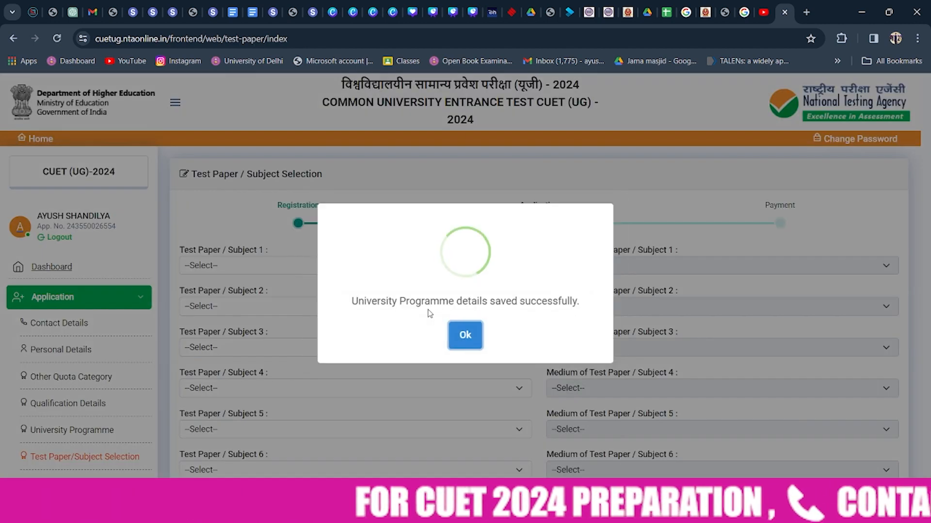
Dismiss the confirmation and choose English (101) as Test Paper / Subject 1
{"action": "left_click", "coordinate": [460, 337]}
{"action": "scroll", "coordinate": [459, 333], "scroll_direction": "down", "scroll_amount": 1}
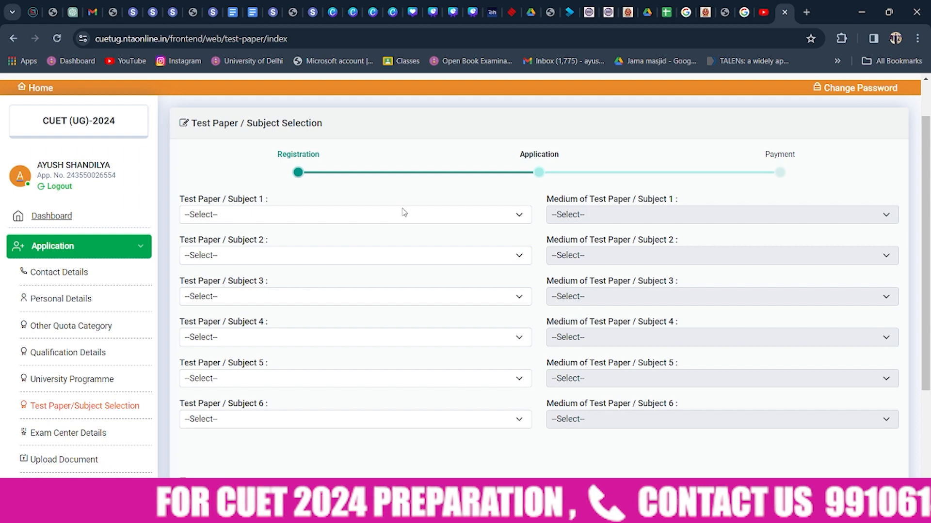
{"action": "left_click", "coordinate": [404, 213]}
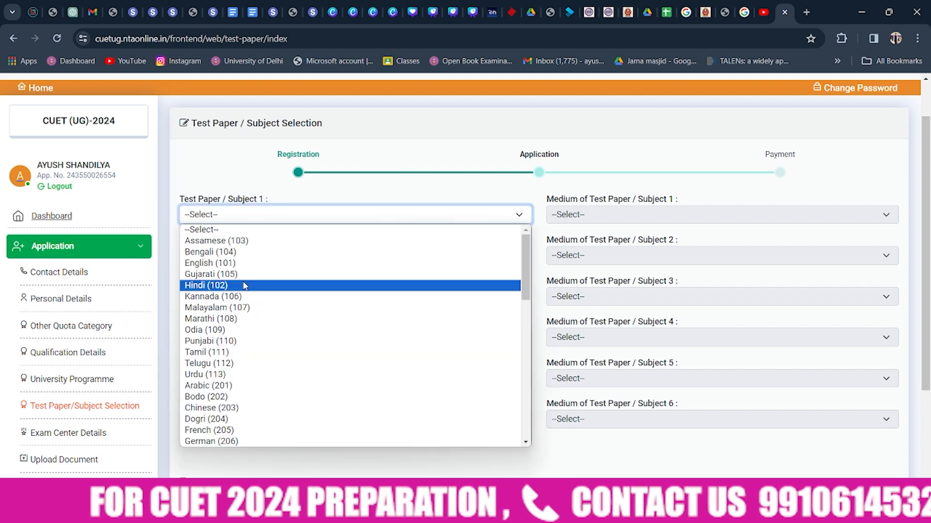
{"action": "scroll", "coordinate": [231, 405], "scroll_direction": "down", "scroll_amount": 1}
{"action": "scroll", "coordinate": [232, 405], "scroll_direction": "up", "scroll_amount": 1}
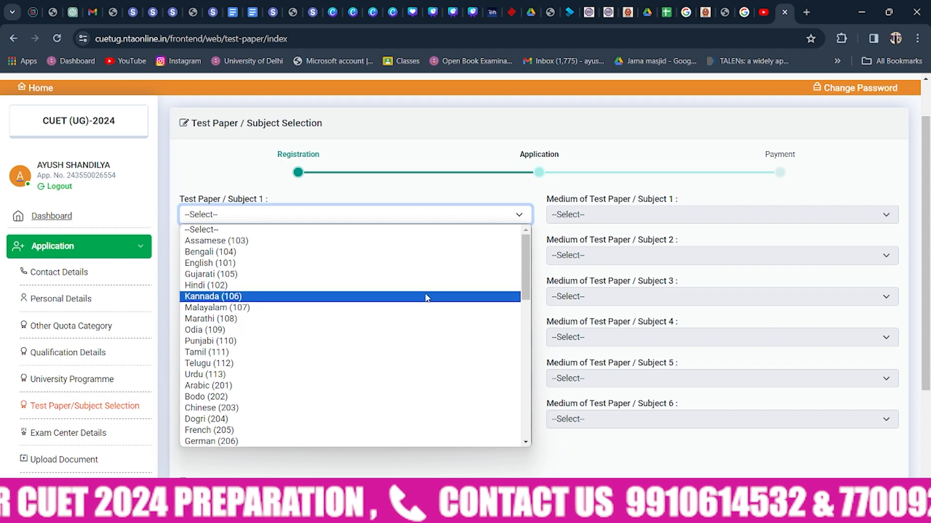
{"action": "left_click", "coordinate": [597, 214]}
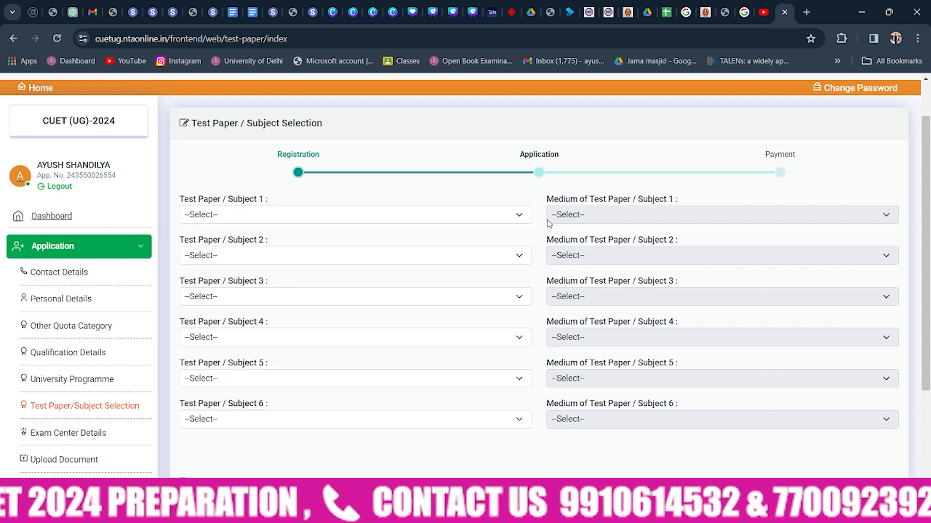
{"action": "left_click", "coordinate": [467, 217]}
{"action": "left_click", "coordinate": [281, 216]}
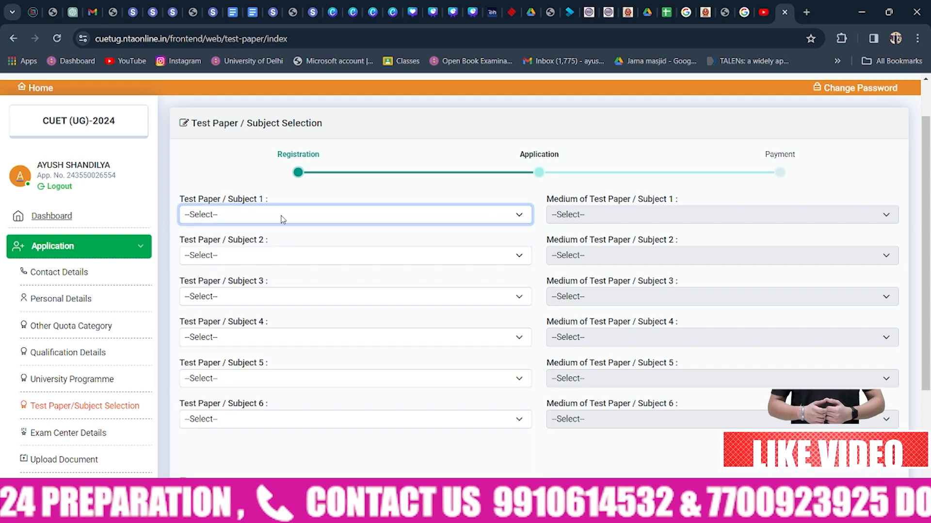
{"action": "left_click", "coordinate": [280, 216]}
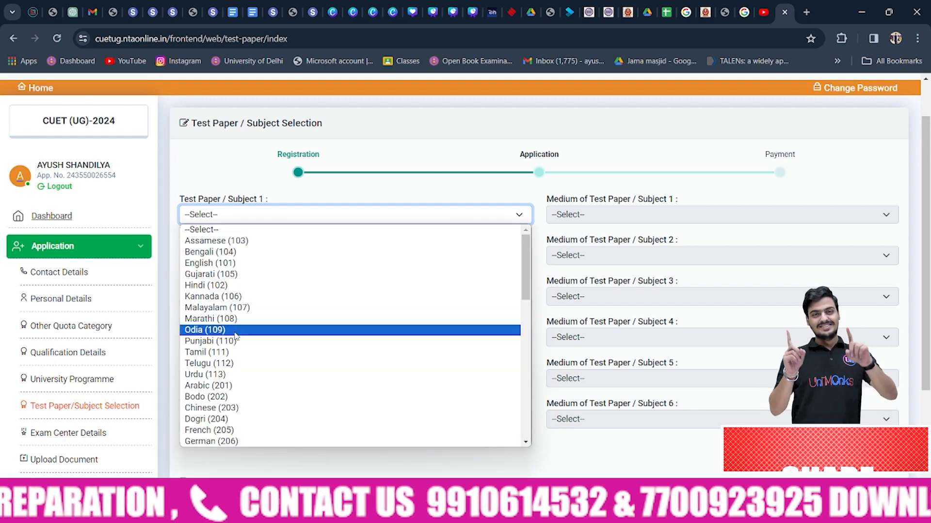
{"action": "scroll", "coordinate": [237, 337], "scroll_direction": "down", "scroll_amount": 1}
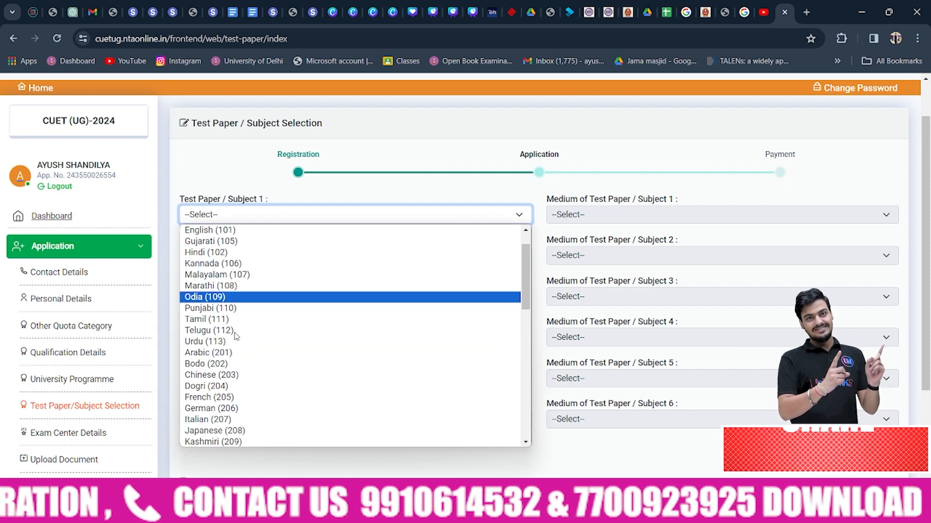
{"action": "left_click", "coordinate": [215, 235]}
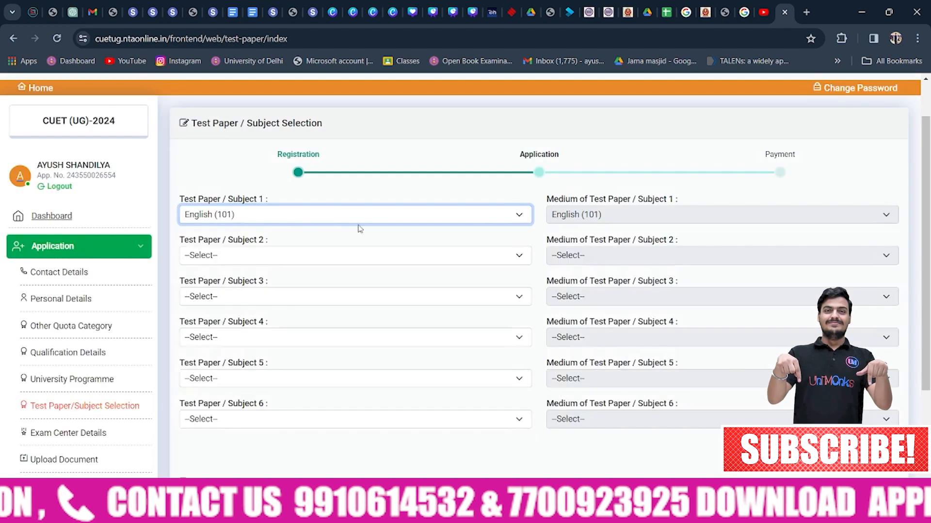
Choose History (314) as Test Paper / Subject 2
{"action": "left_click", "coordinate": [289, 263]}
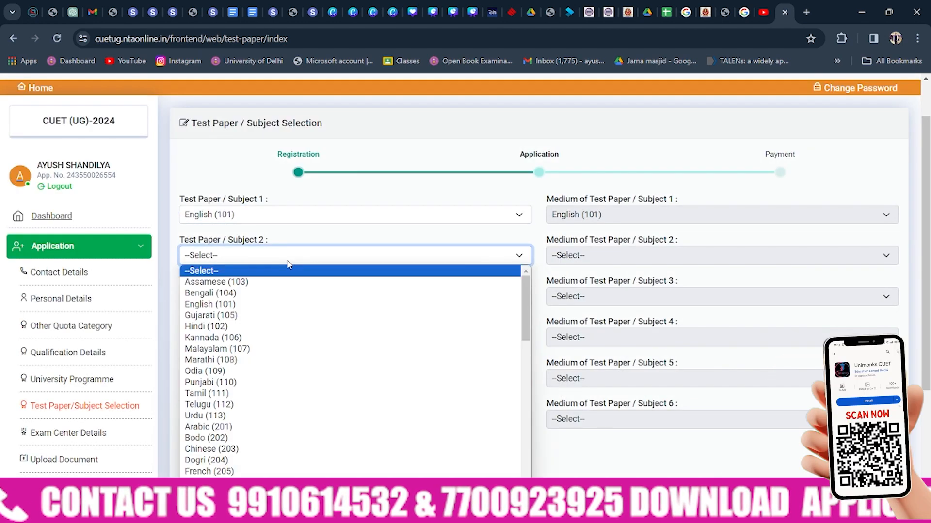
{"action": "scroll", "coordinate": [270, 339], "scroll_direction": "down", "scroll_amount": 2}
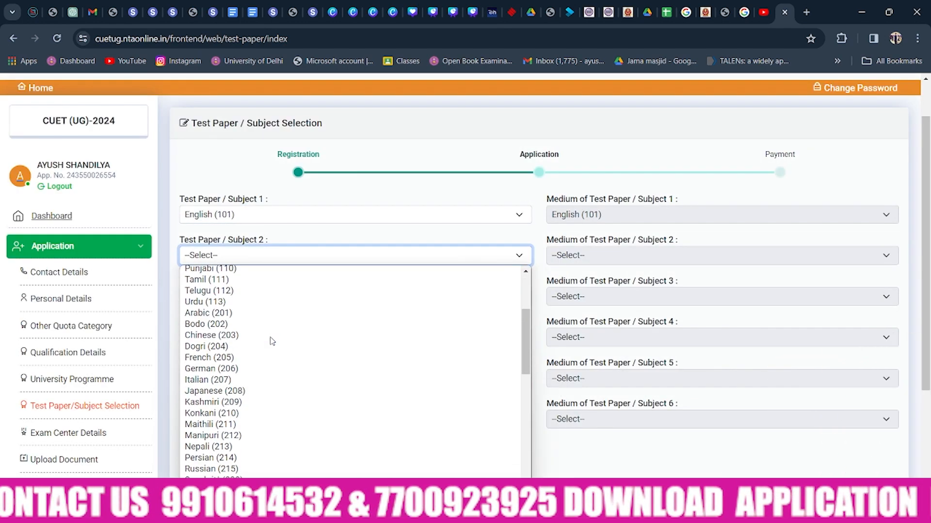
{"action": "scroll", "coordinate": [272, 341], "scroll_direction": "down", "scroll_amount": 3}
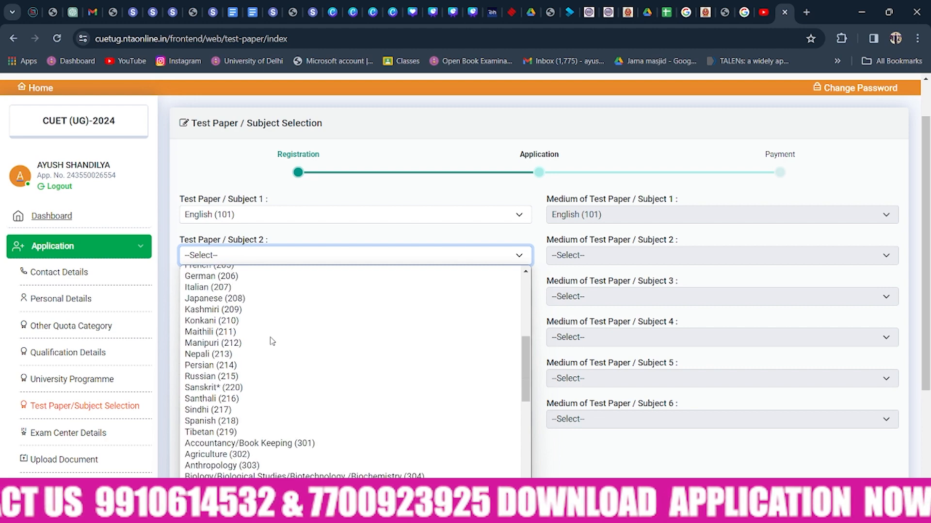
{"action": "scroll", "coordinate": [271, 341], "scroll_direction": "down", "scroll_amount": 4}
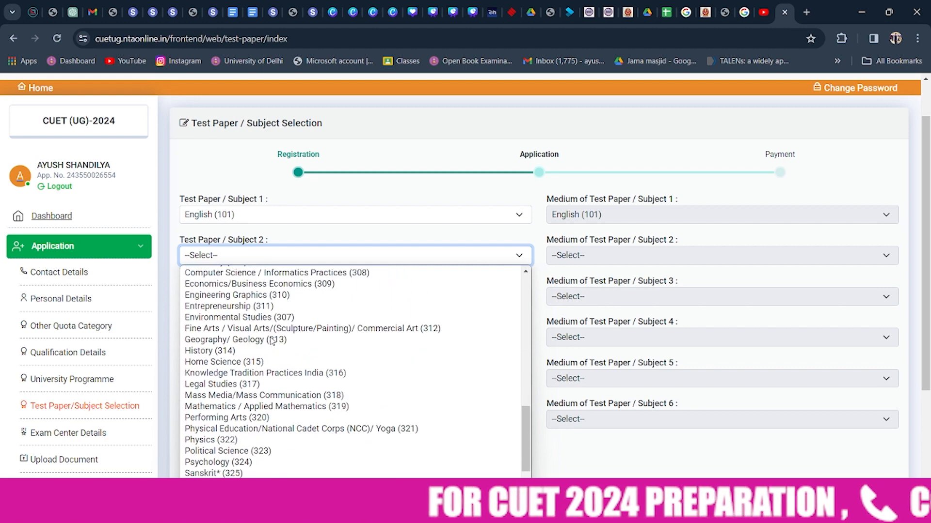
{"action": "left_click", "coordinate": [229, 353]}
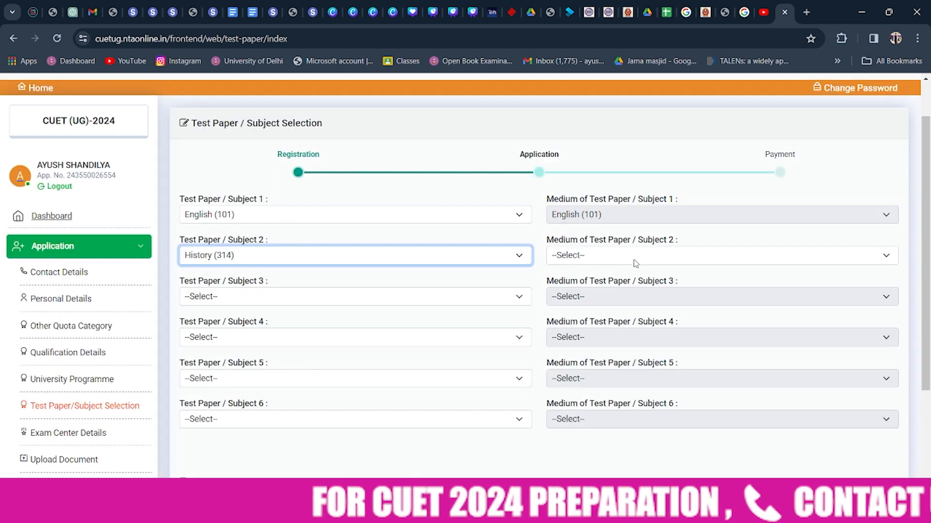
{"action": "left_click", "coordinate": [636, 261]}
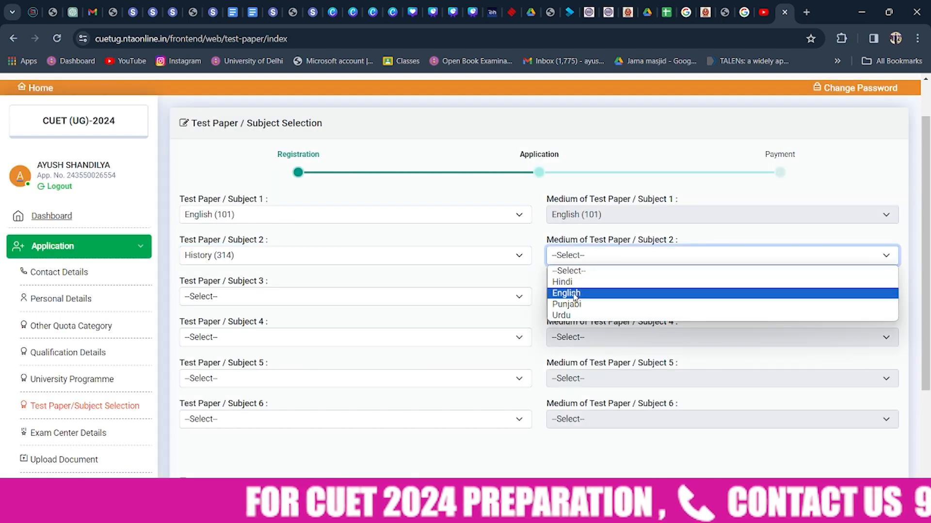
Set English medium for Subject 2, and Geography/ Geology (313) with English medium as Subject 3
{"action": "left_click", "coordinate": [575, 293]}
{"action": "left_click", "coordinate": [241, 298]}
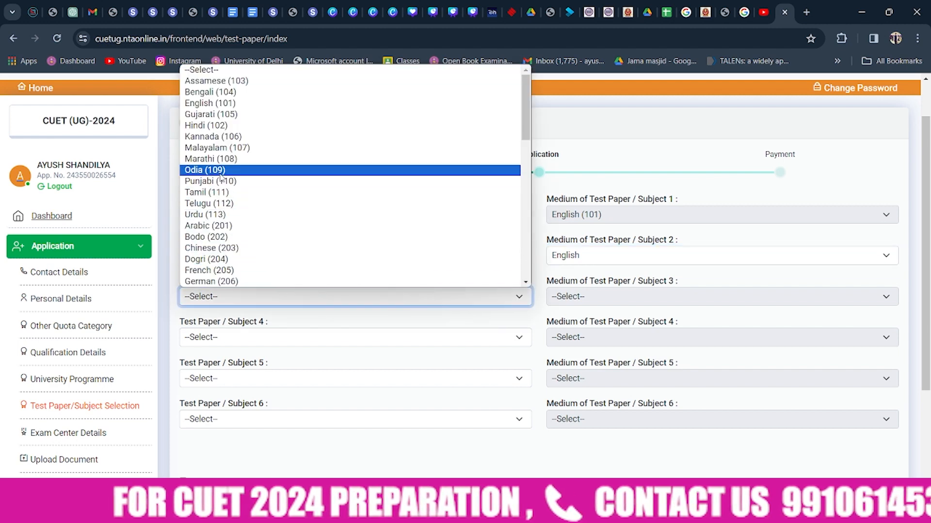
{"action": "scroll", "coordinate": [221, 179], "scroll_direction": "down", "scroll_amount": 8}
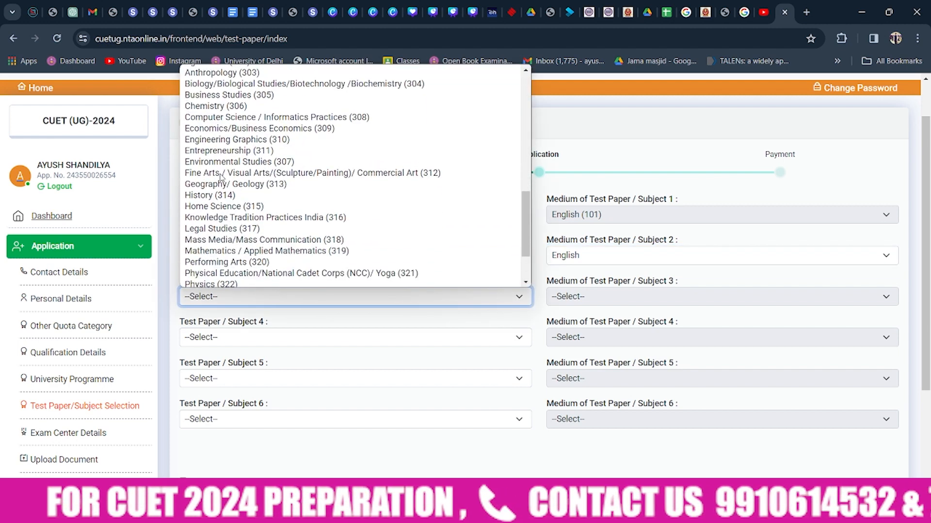
{"action": "left_click", "coordinate": [221, 181]}
{"action": "left_click", "coordinate": [572, 298]}
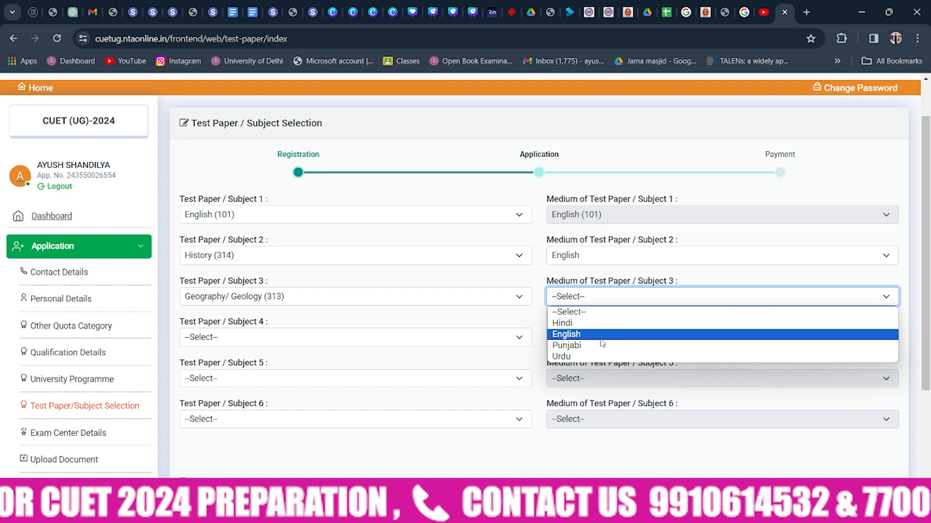
{"action": "left_click", "coordinate": [601, 340]}
Set Subject 4 to Political Science (323) with English as its medium
{"action": "left_click", "coordinate": [252, 338]}
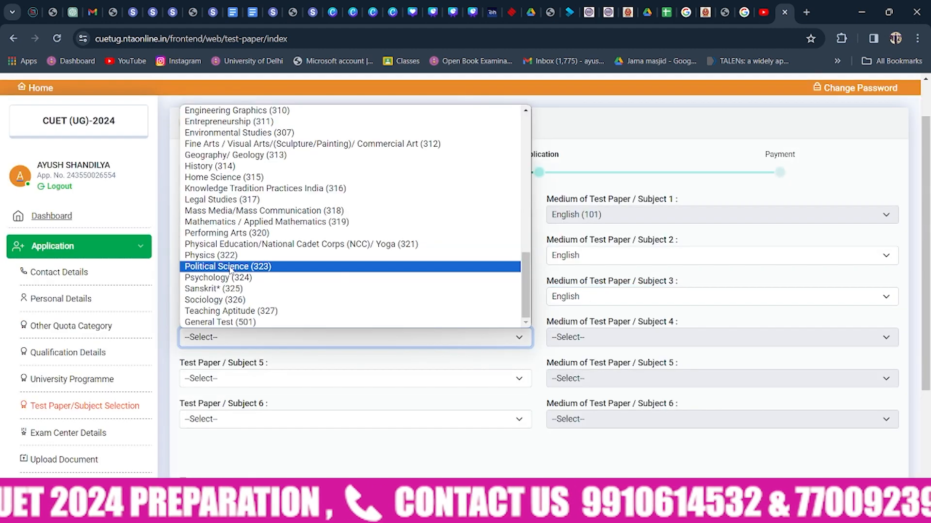
{"action": "left_click", "coordinate": [231, 267]}
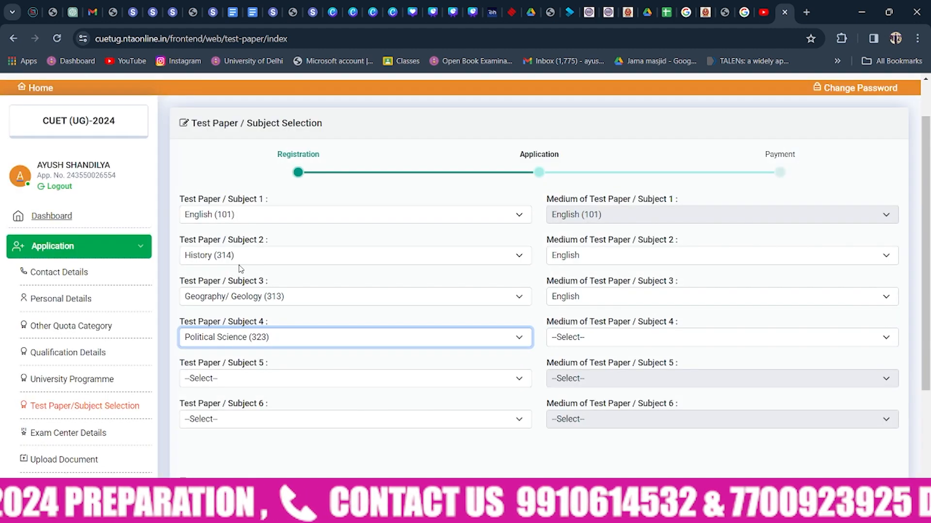
{"action": "left_click", "coordinate": [592, 338]}
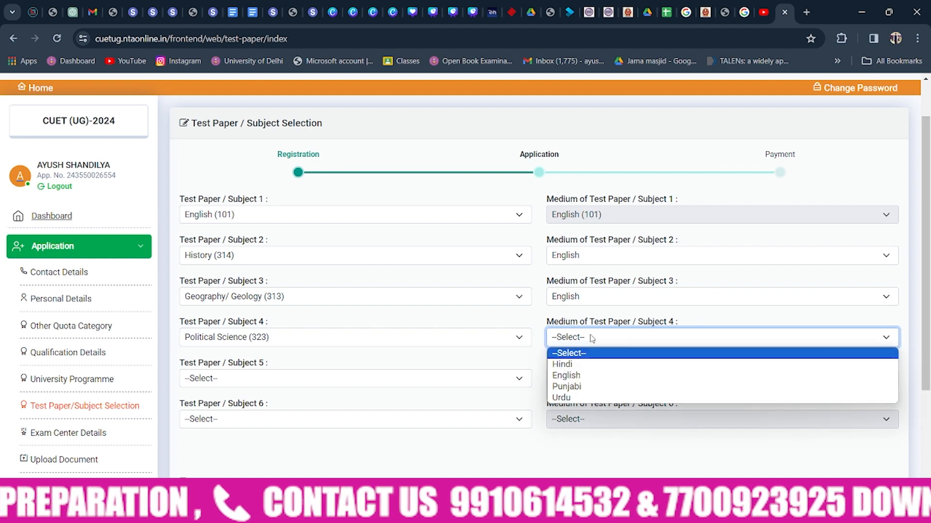
{"action": "left_click", "coordinate": [572, 376]}
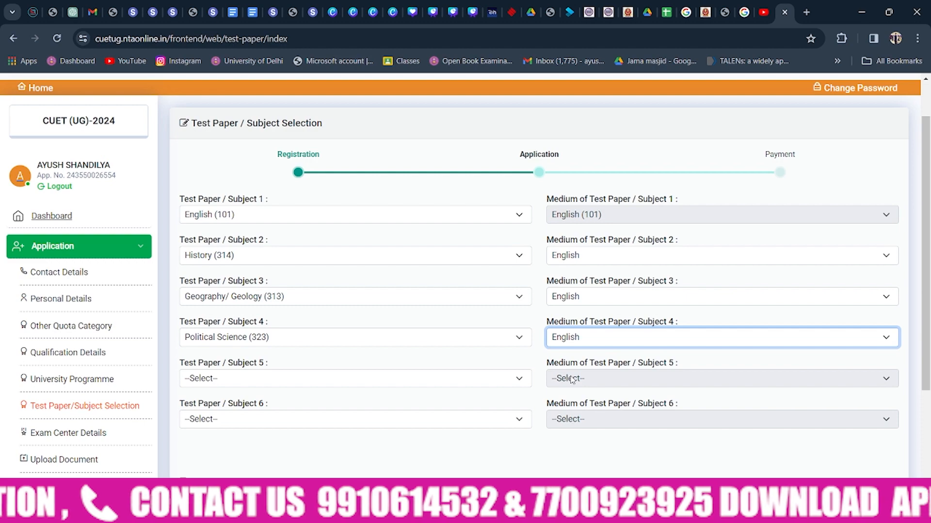
{"action": "scroll", "coordinate": [337, 398], "scroll_direction": "down", "scroll_amount": 2}
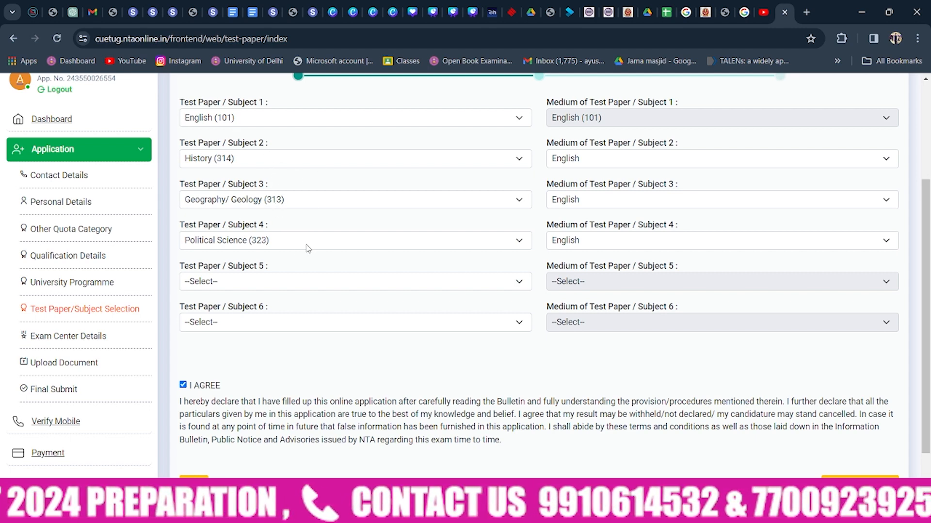
Save the four test paper choices and dismiss the success confirmation
{"action": "scroll", "coordinate": [419, 272], "scroll_direction": "down", "scroll_amount": 1}
{"action": "scroll", "coordinate": [419, 272], "scroll_direction": "down", "scroll_amount": 1}
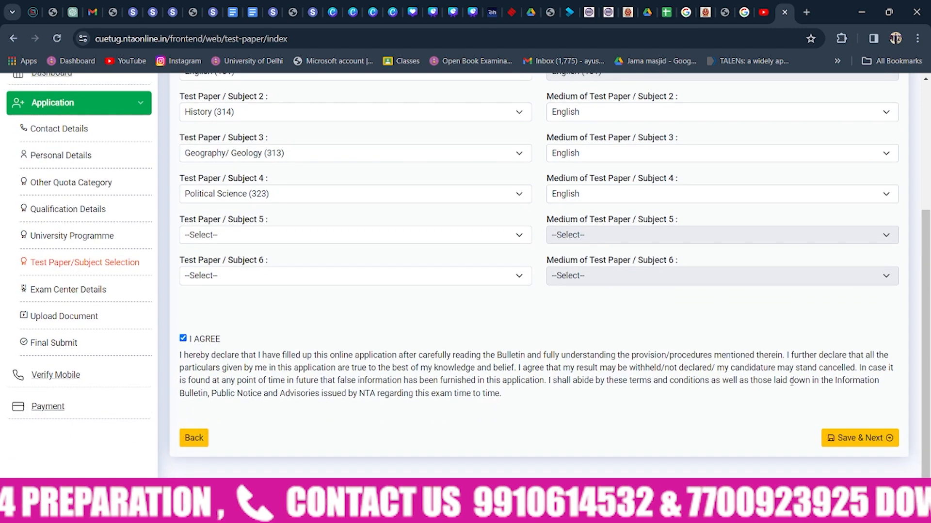
{"action": "left_click", "coordinate": [842, 439]}
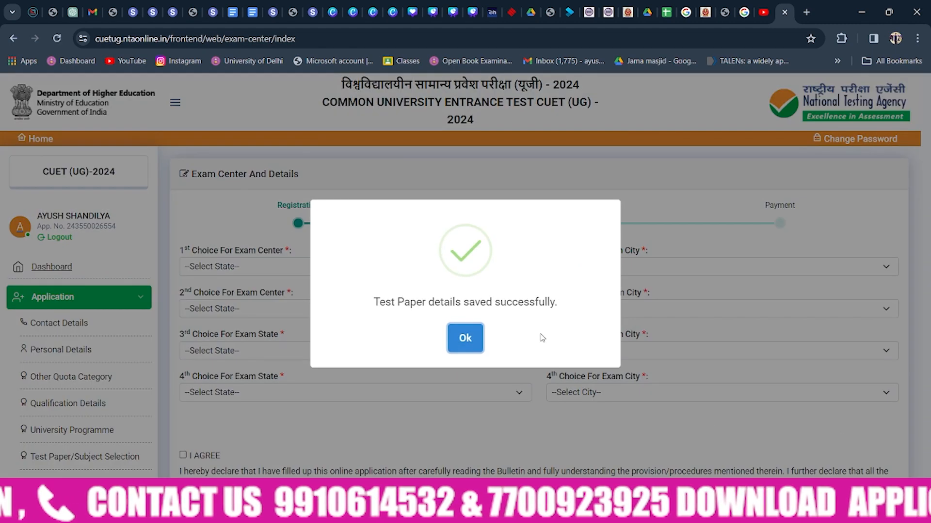
{"action": "left_click", "coordinate": [464, 342]}
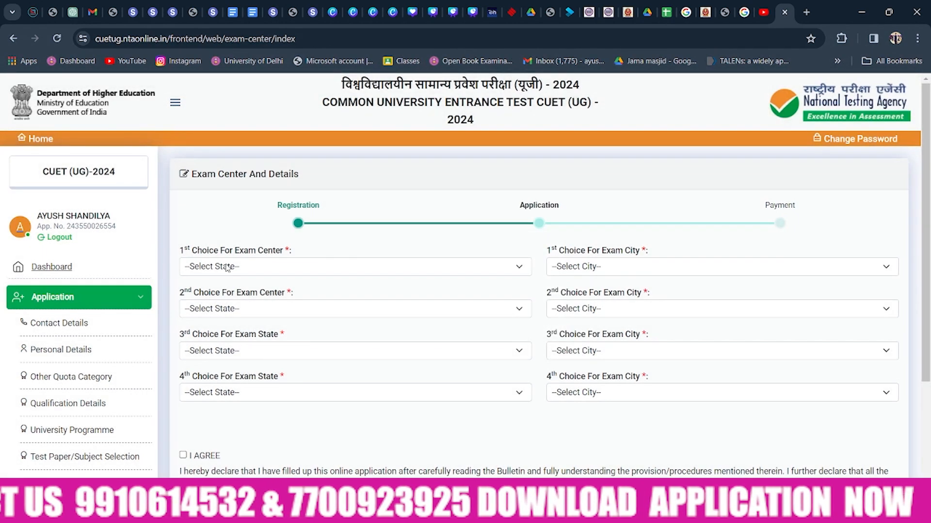
Choose DELHI as the state for the first and third exam-centre choices
{"action": "left_click", "coordinate": [245, 267]}
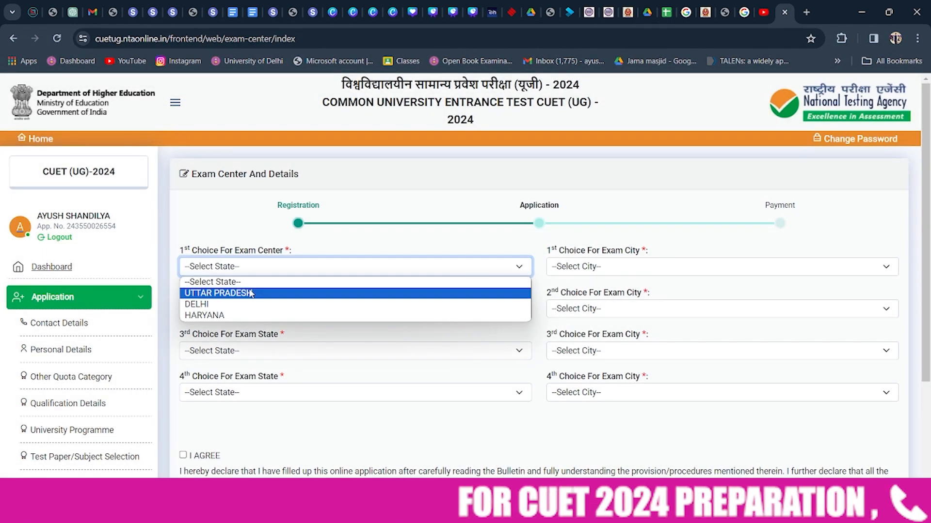
{"action": "left_click", "coordinate": [223, 305]}
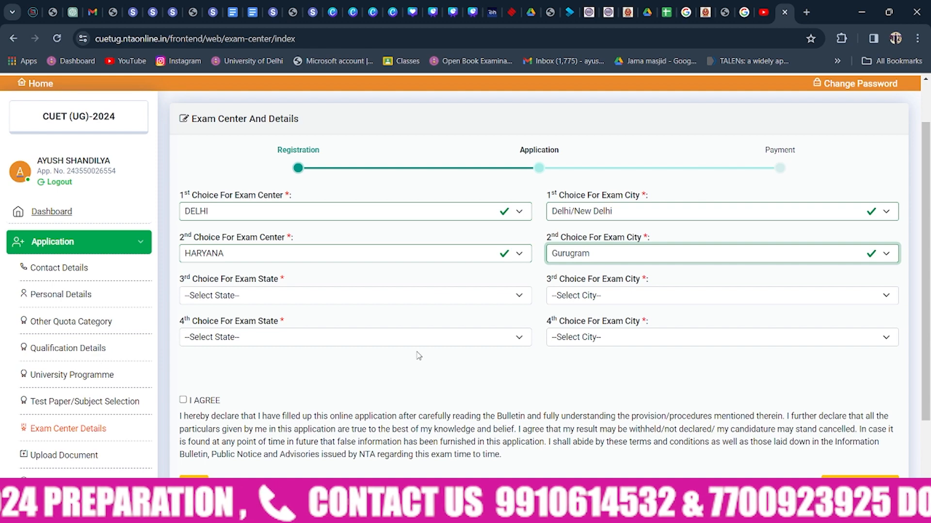
{"action": "scroll", "coordinate": [419, 356], "scroll_direction": "down", "scroll_amount": 2}
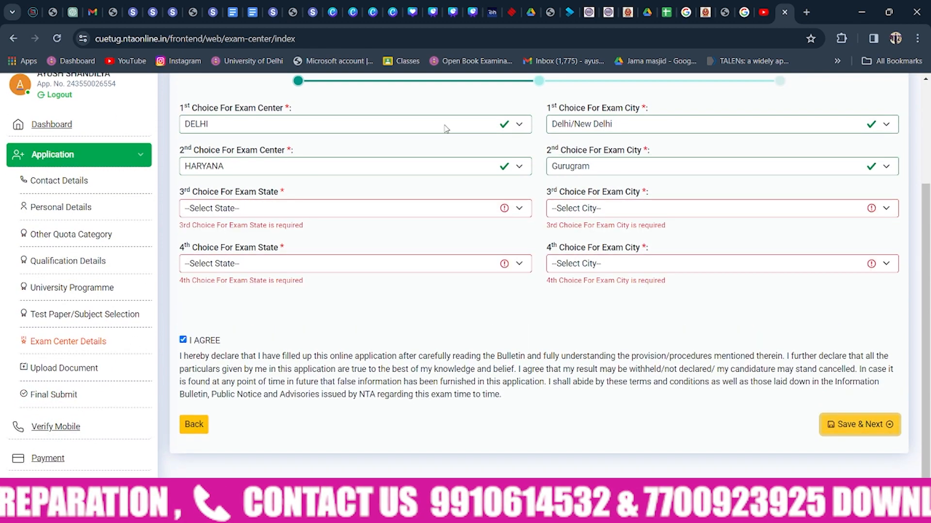
{"action": "scroll", "coordinate": [445, 129], "scroll_direction": "up", "scroll_amount": 1}
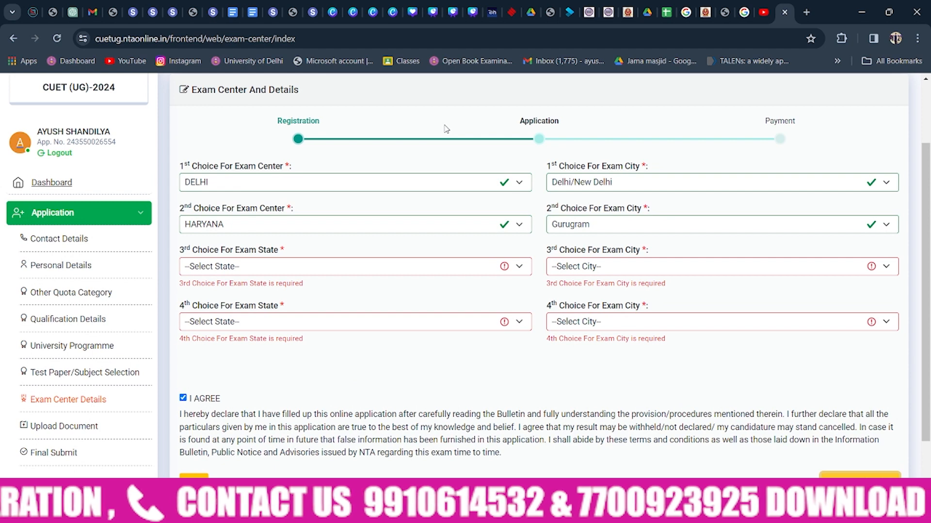
{"action": "left_click", "coordinate": [474, 268]}
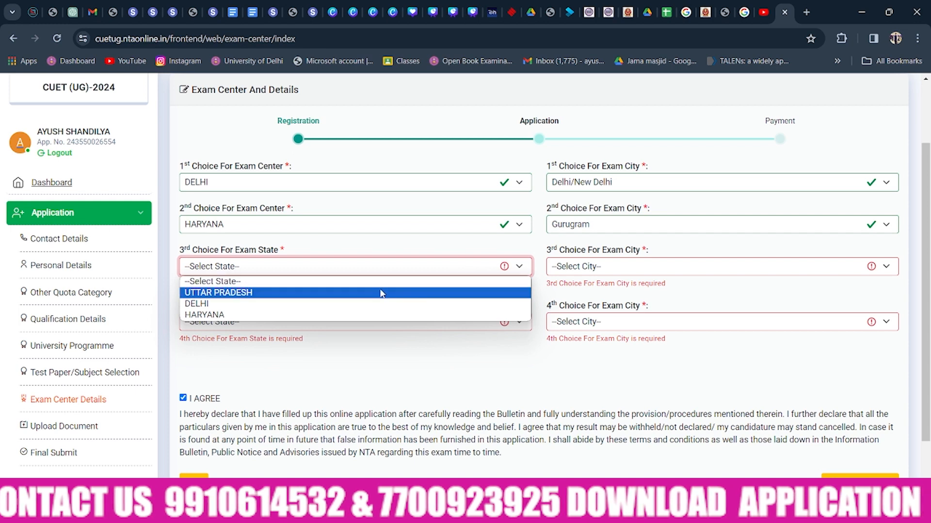
{"action": "left_click", "coordinate": [242, 304]}
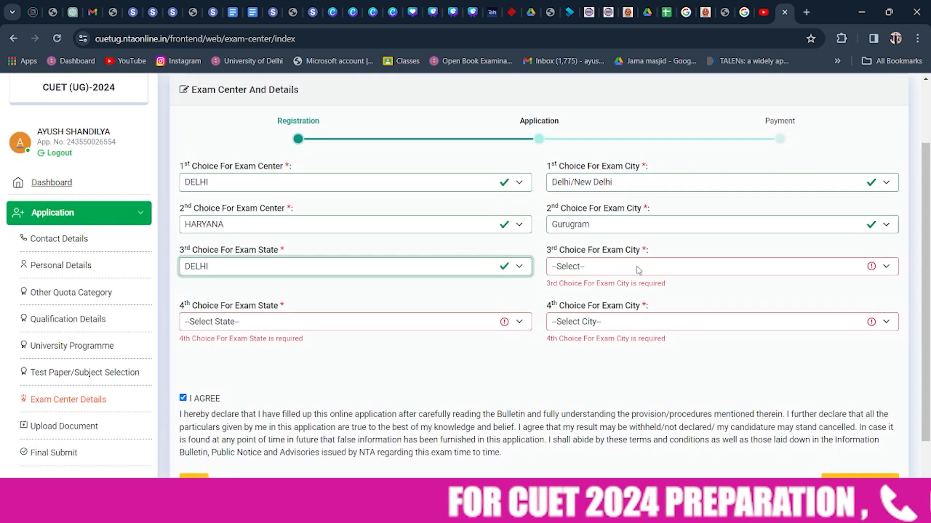
{"action": "left_click", "coordinate": [638, 269]}
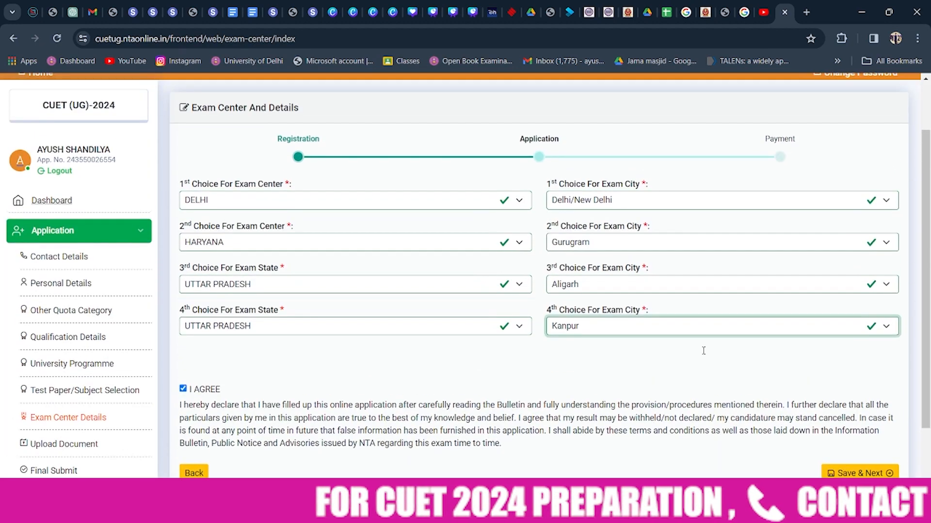
{"action": "scroll", "coordinate": [704, 351], "scroll_direction": "up", "scroll_amount": 1}
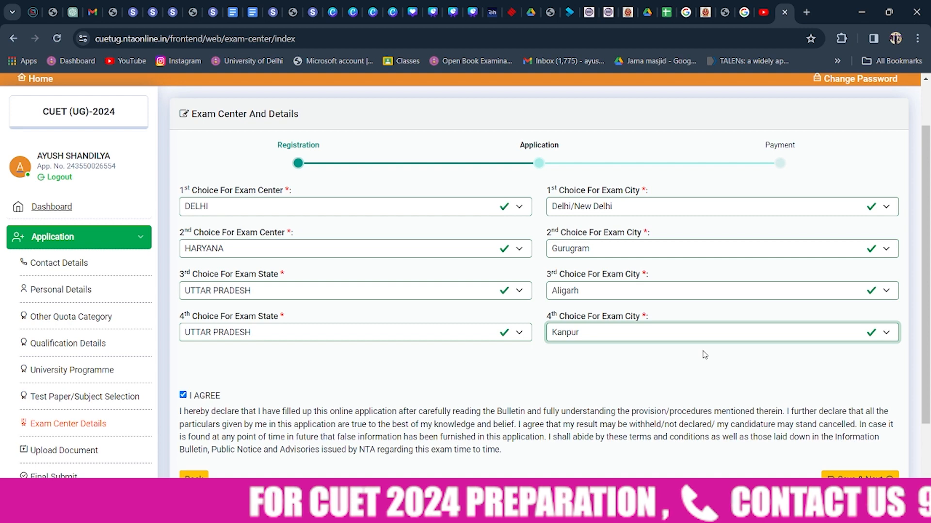
{"action": "scroll", "coordinate": [705, 355], "scroll_direction": "down", "scroll_amount": 2}
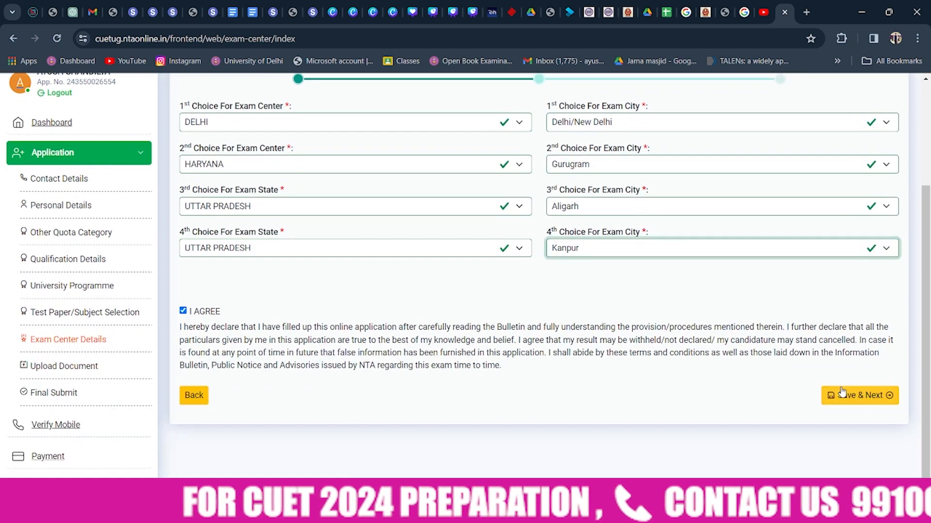
Save the exam-centre choices, then upload the photo on the Document Upload page
{"action": "left_click", "coordinate": [871, 395]}
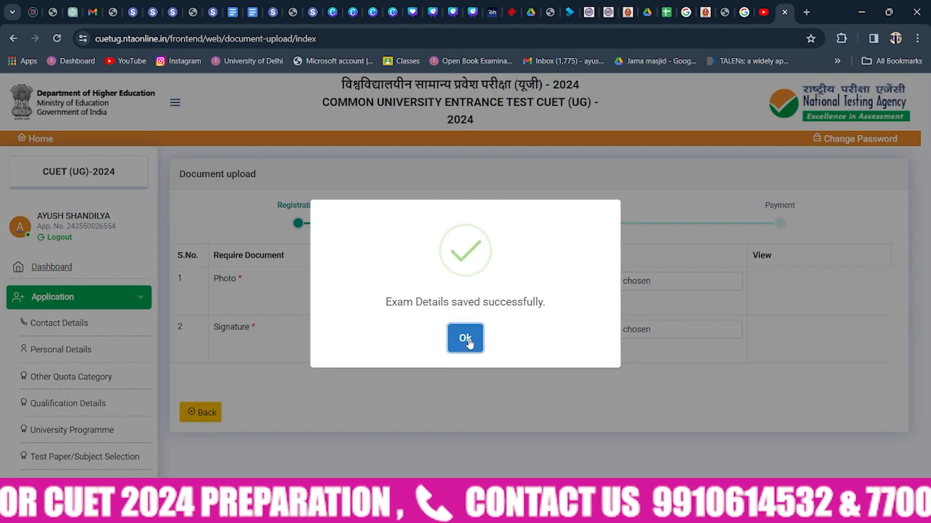
{"action": "left_click", "coordinate": [468, 341]}
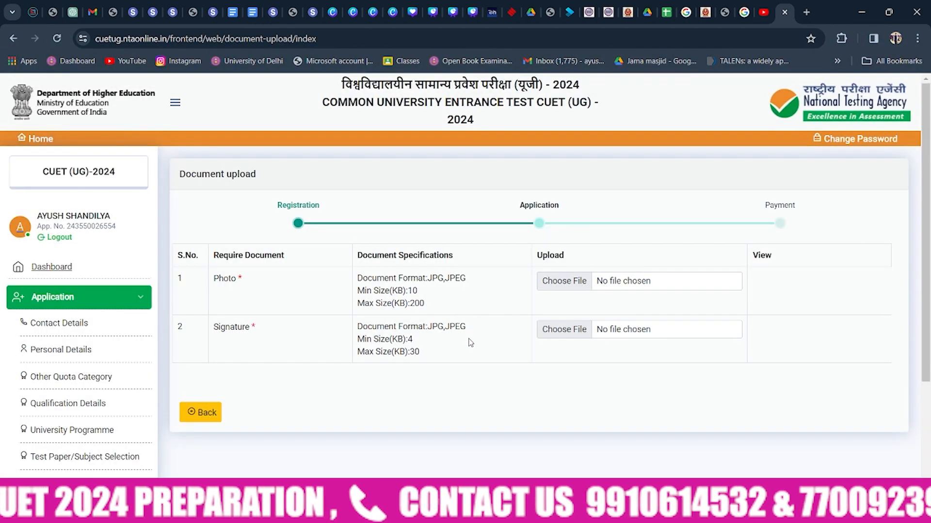
{"action": "left_click", "coordinate": [556, 281]}
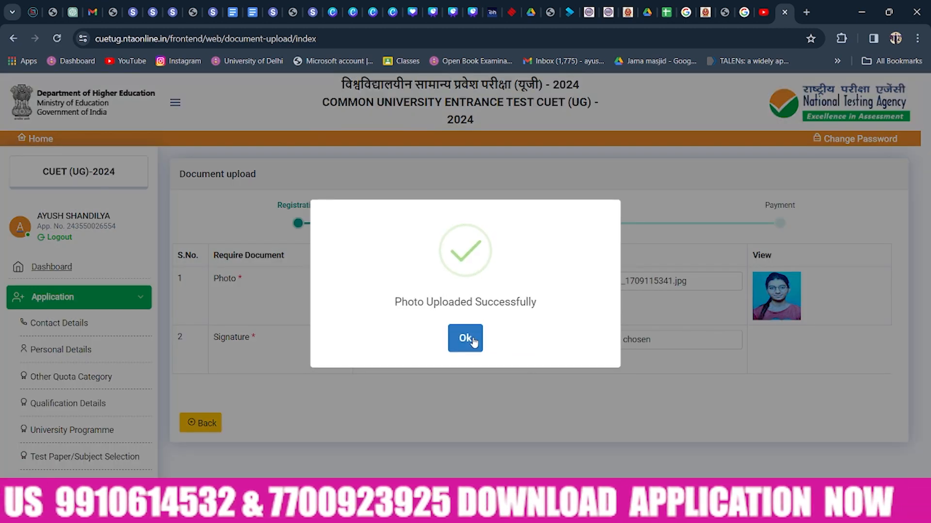
{"action": "left_click", "coordinate": [466, 338]}
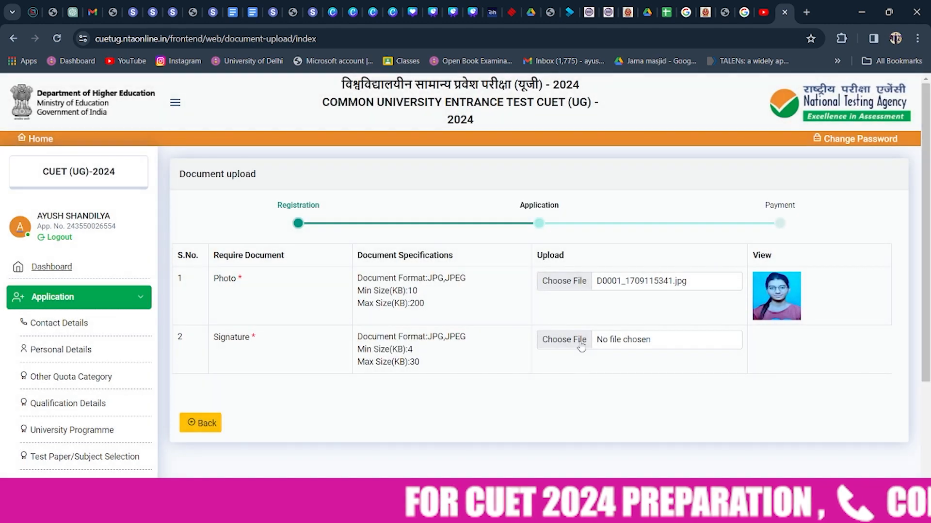
Upload the first WhatsApp image from the Downloads folder as the signature
{"action": "left_click", "coordinate": [579, 346]}
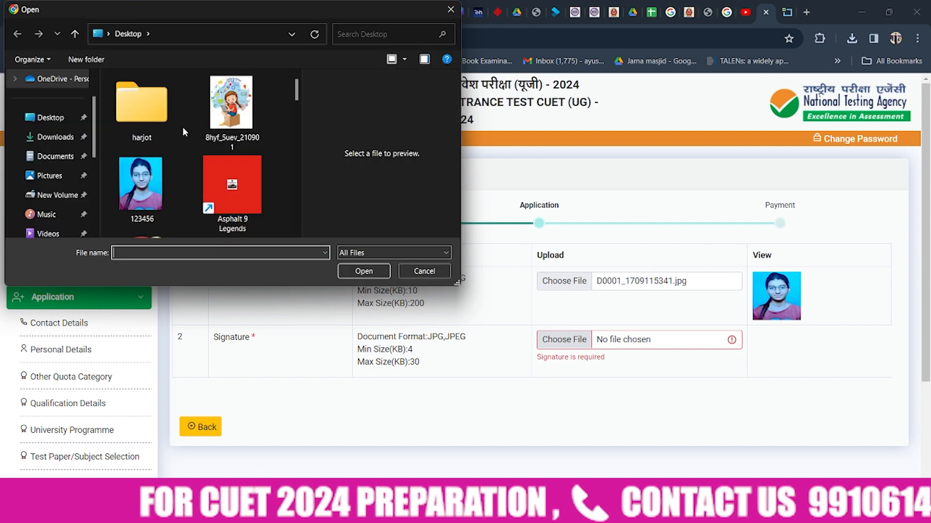
{"action": "scroll", "coordinate": [182, 127], "scroll_direction": "down", "scroll_amount": 5}
{"action": "scroll", "coordinate": [183, 127], "scroll_direction": "down", "scroll_amount": 3}
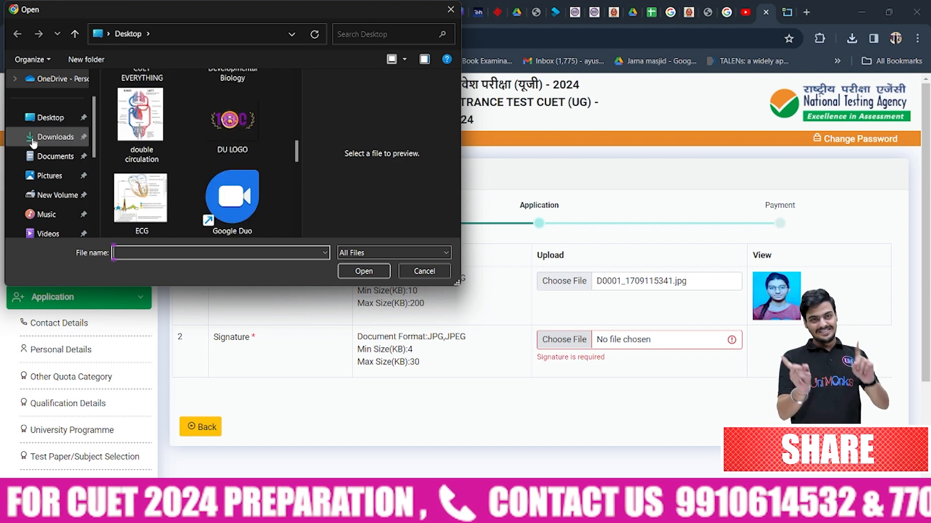
{"action": "left_click", "coordinate": [55, 136]}
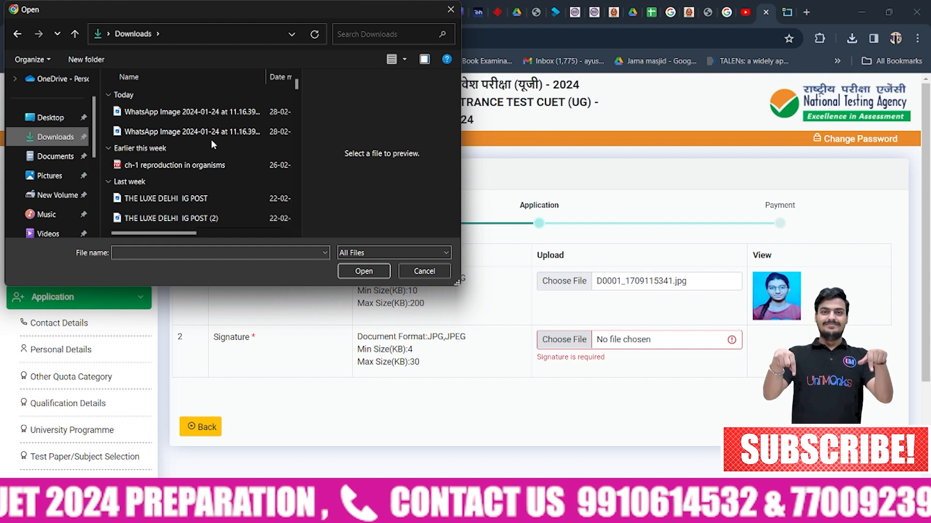
{"action": "left_click", "coordinate": [214, 114]}
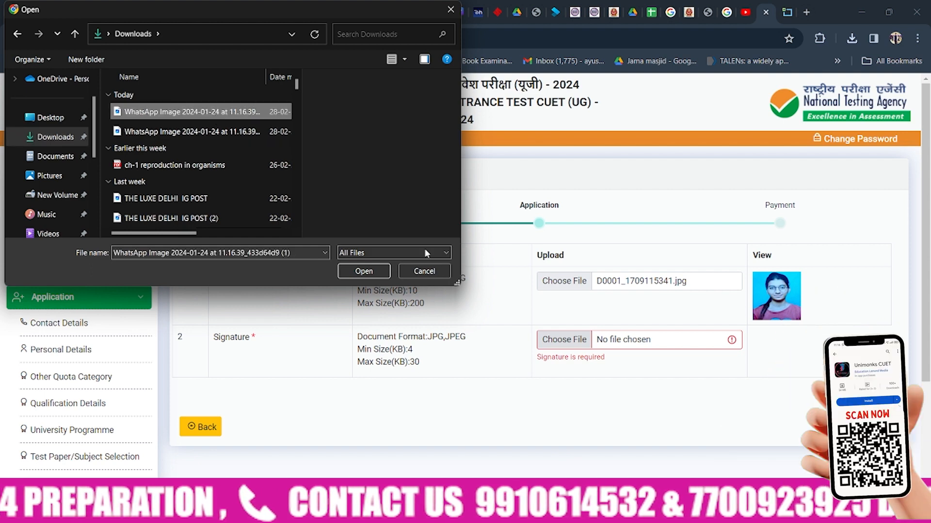
{"action": "left_click", "coordinate": [379, 271]}
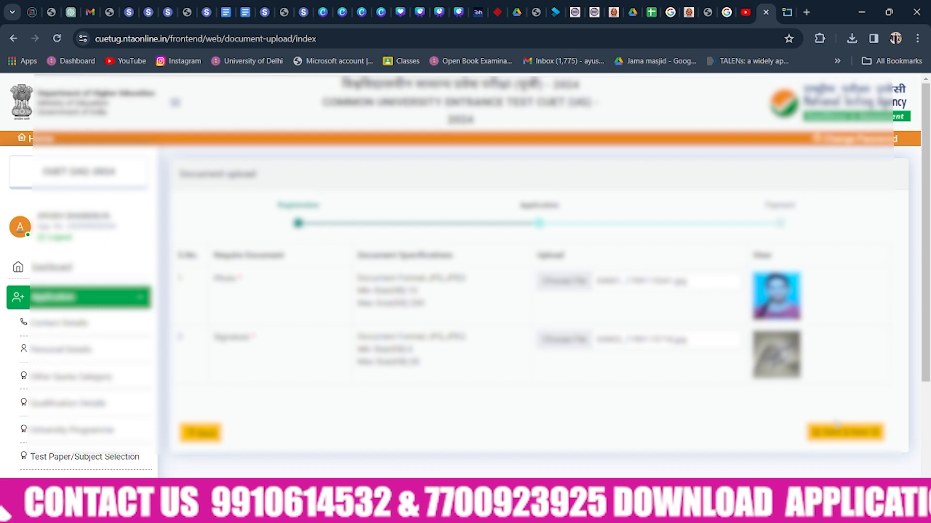
Save the uploaded documents and look through the whole Review Application Form
{"action": "left_click", "coordinate": [842, 437]}
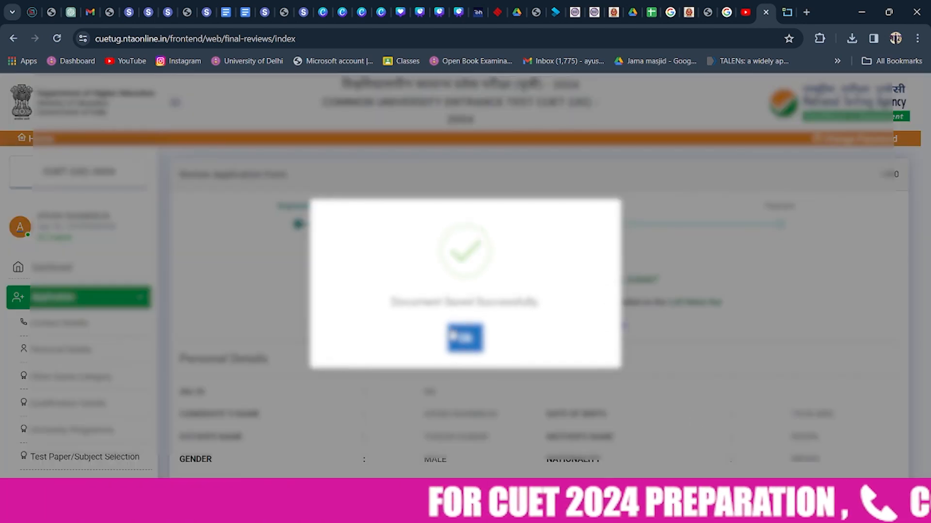
{"action": "left_click", "coordinate": [455, 337]}
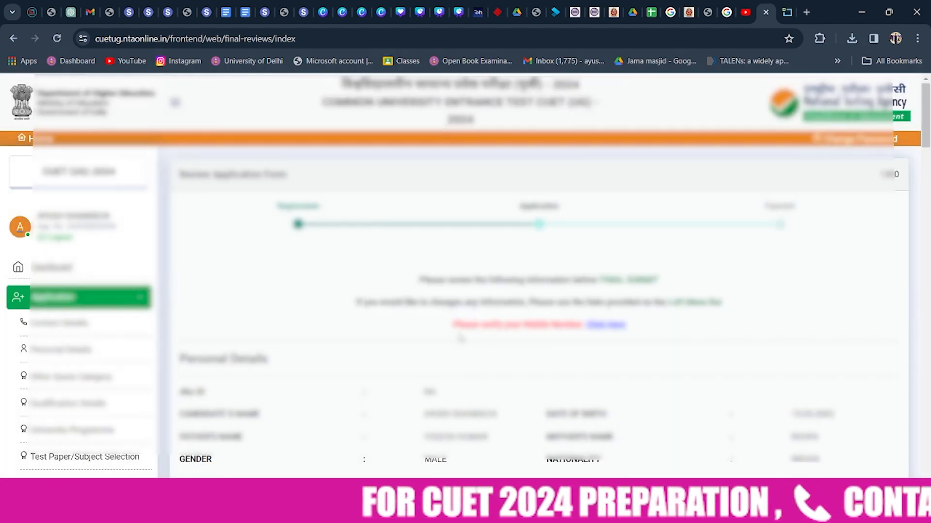
{"action": "scroll", "coordinate": [461, 338], "scroll_direction": "down", "scroll_amount": 2}
{"action": "scroll", "coordinate": [460, 337], "scroll_direction": "down", "scroll_amount": 5}
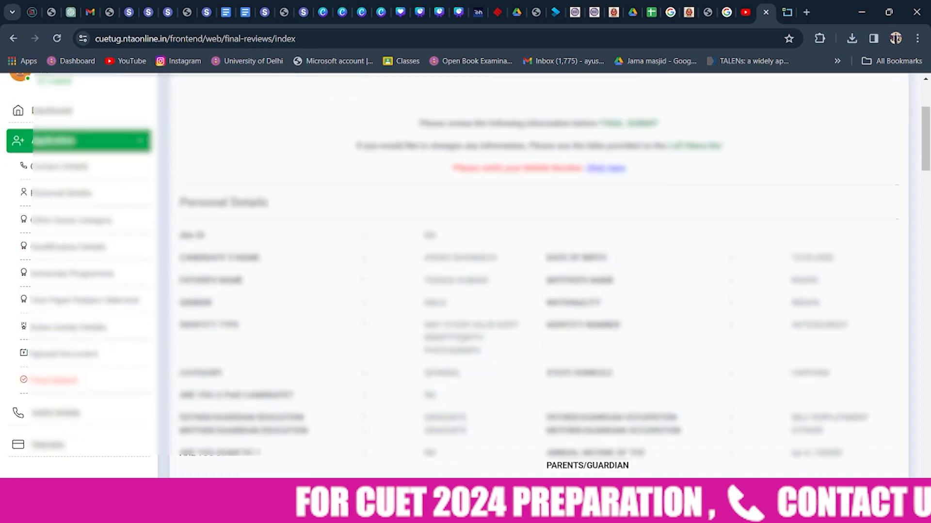
{"action": "scroll", "coordinate": [460, 338], "scroll_direction": "down", "scroll_amount": 7}
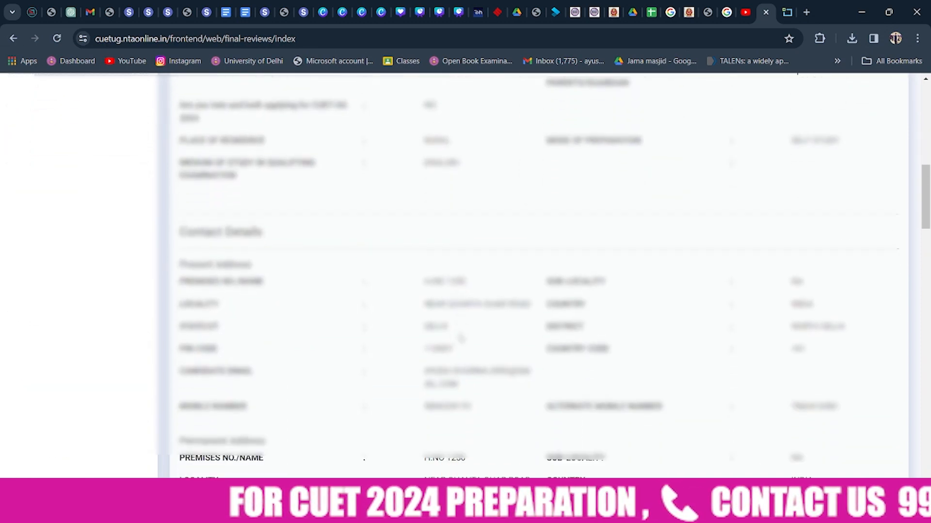
{"action": "scroll", "coordinate": [460, 338], "scroll_direction": "down", "scroll_amount": 5}
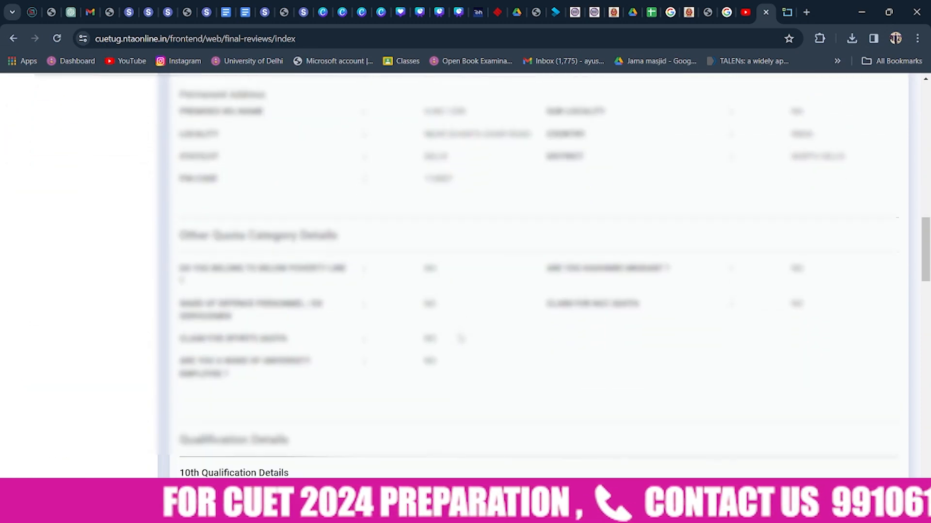
{"action": "scroll", "coordinate": [460, 338], "scroll_direction": "down", "scroll_amount": 6}
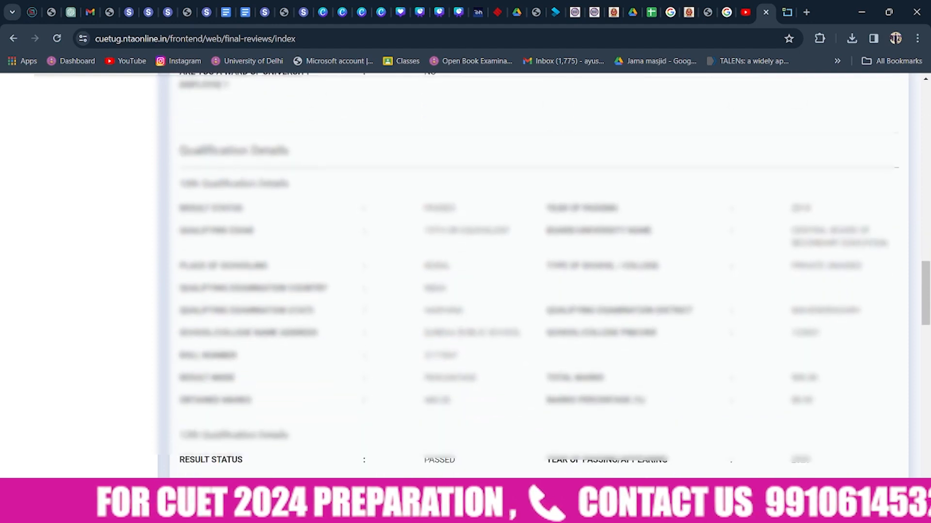
{"action": "scroll", "coordinate": [460, 335], "scroll_direction": "down", "scroll_amount": 6}
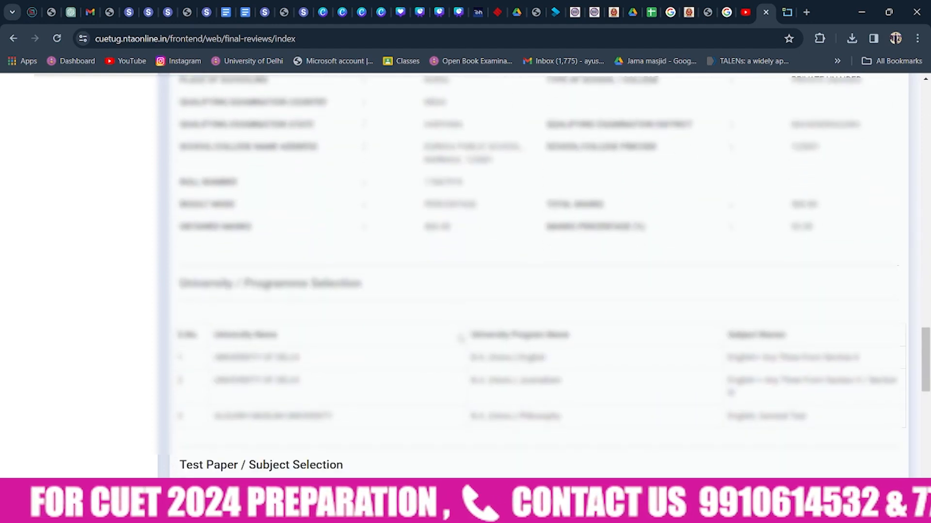
{"action": "scroll", "coordinate": [461, 338], "scroll_direction": "down", "scroll_amount": 4}
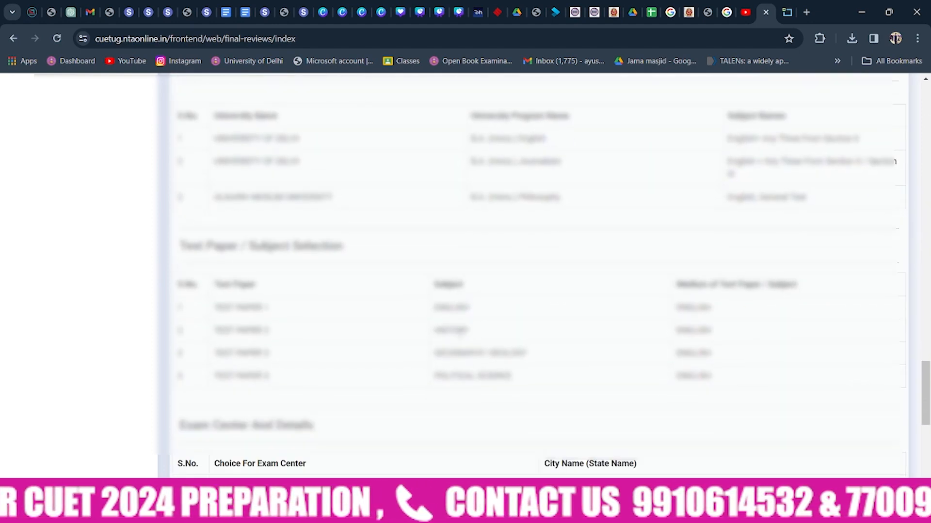
{"action": "scroll", "coordinate": [460, 338], "scroll_direction": "down", "scroll_amount": 7}
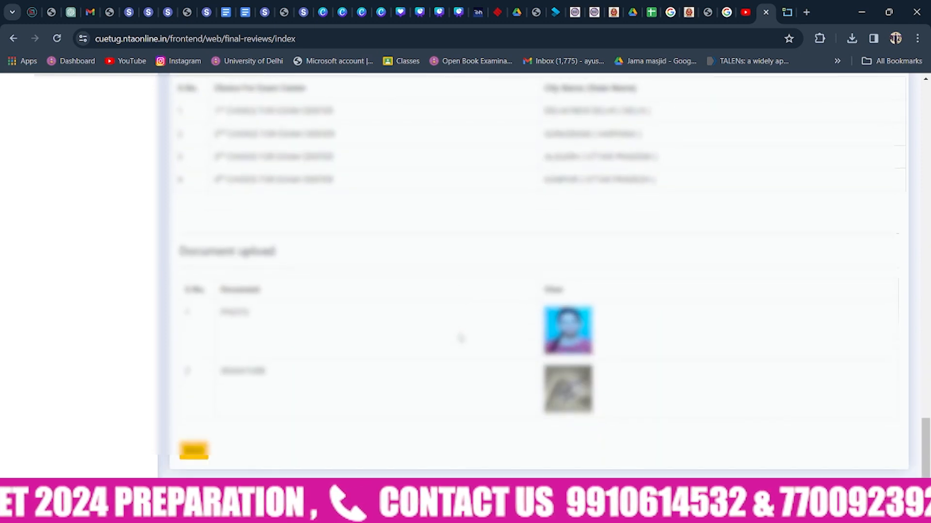
{"action": "scroll", "coordinate": [460, 338], "scroll_direction": "up", "scroll_amount": 10}
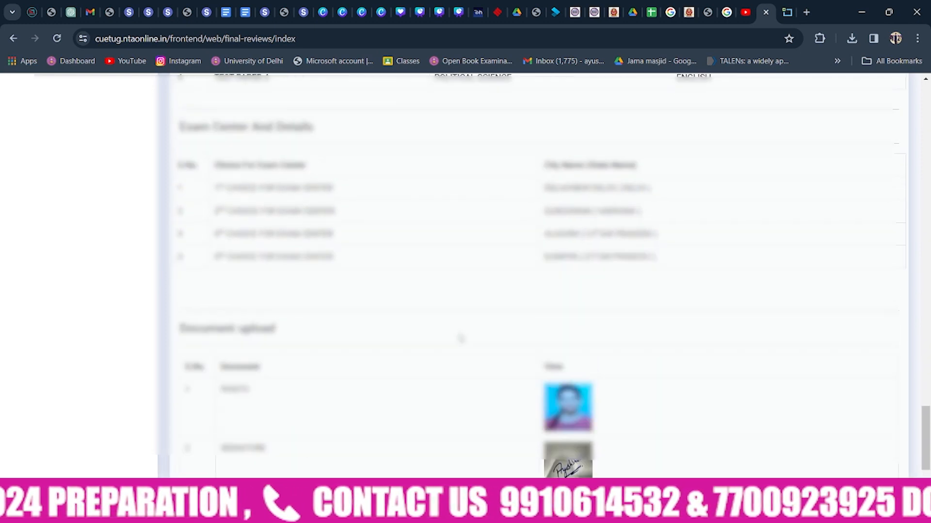
{"action": "scroll", "coordinate": [461, 338], "scroll_direction": "up", "scroll_amount": 10}
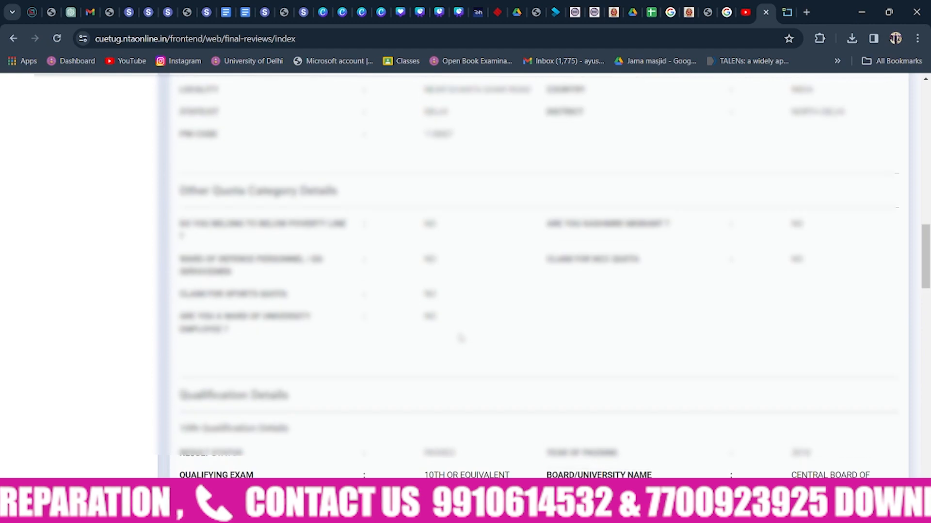
{"action": "scroll", "coordinate": [461, 337], "scroll_direction": "up", "scroll_amount": 4}
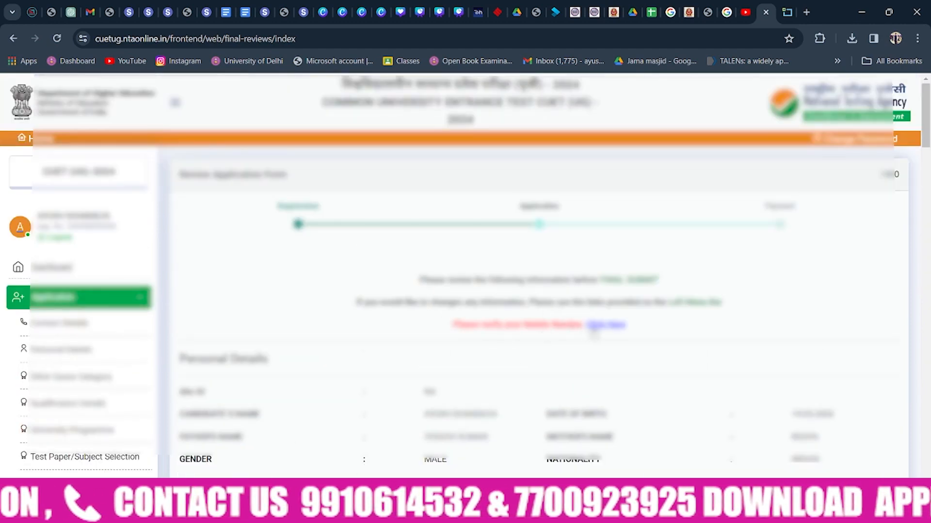
{"action": "scroll", "coordinate": [601, 291], "scroll_direction": "down", "scroll_amount": 1}
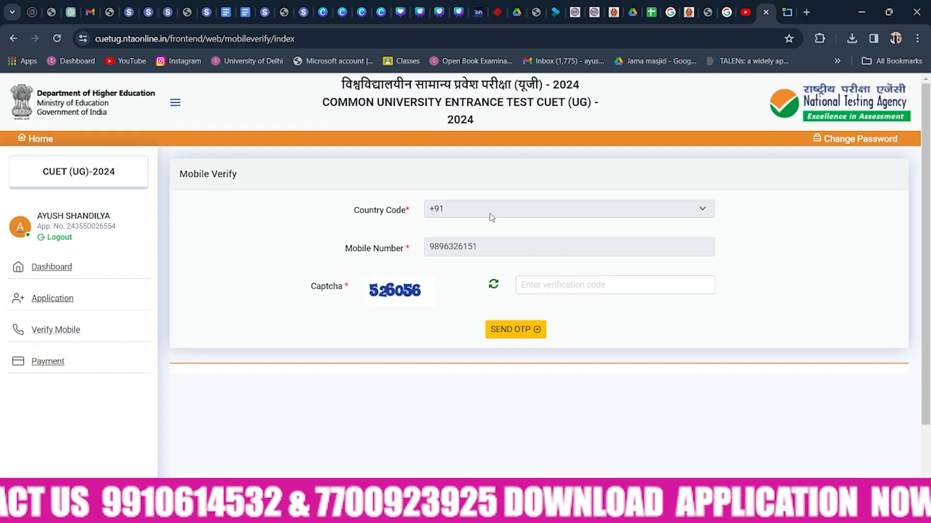
Enter the captcha and request a one-time password for the mobile number
{"action": "left_click", "coordinate": [568, 286]}
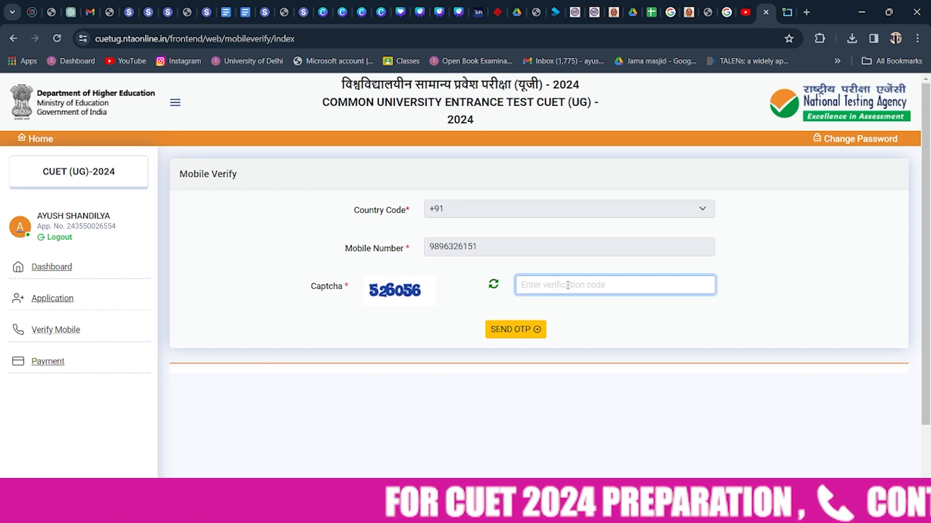
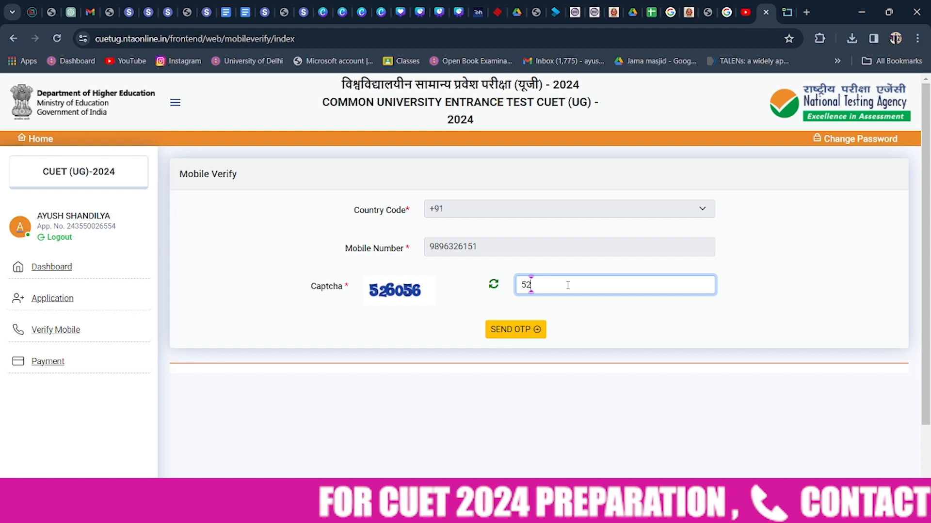
{"action": "left_click", "coordinate": [534, 330]}
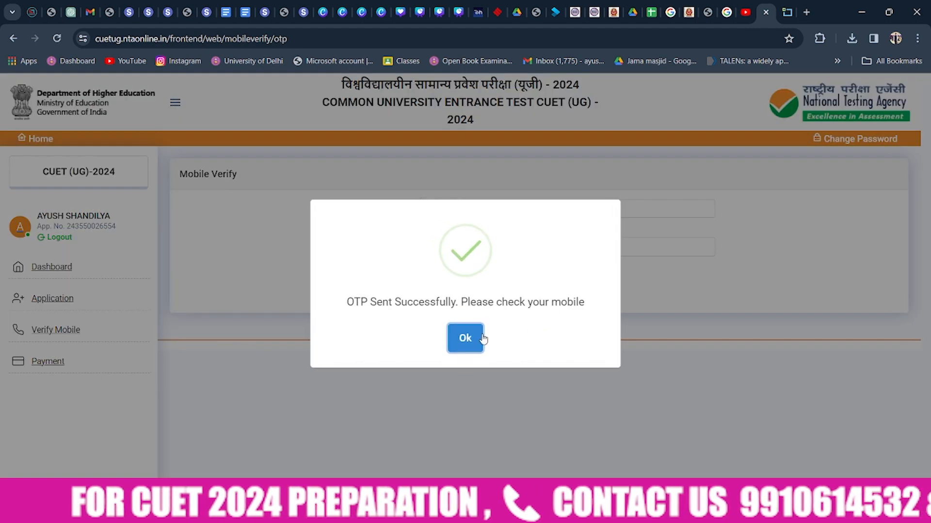
{"action": "left_click", "coordinate": [470, 337]}
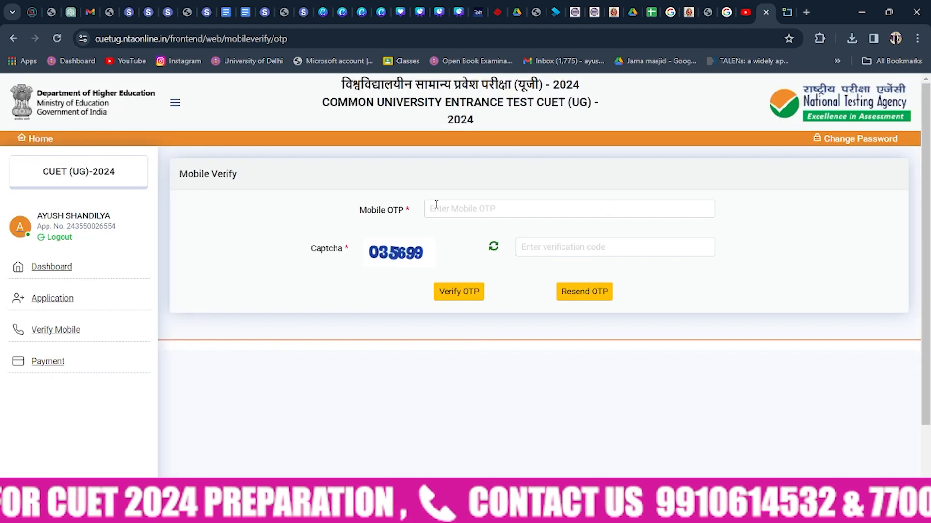
Enter the received OTP and the new captcha, then submit the verification
{"action": "left_click", "coordinate": [440, 208]}
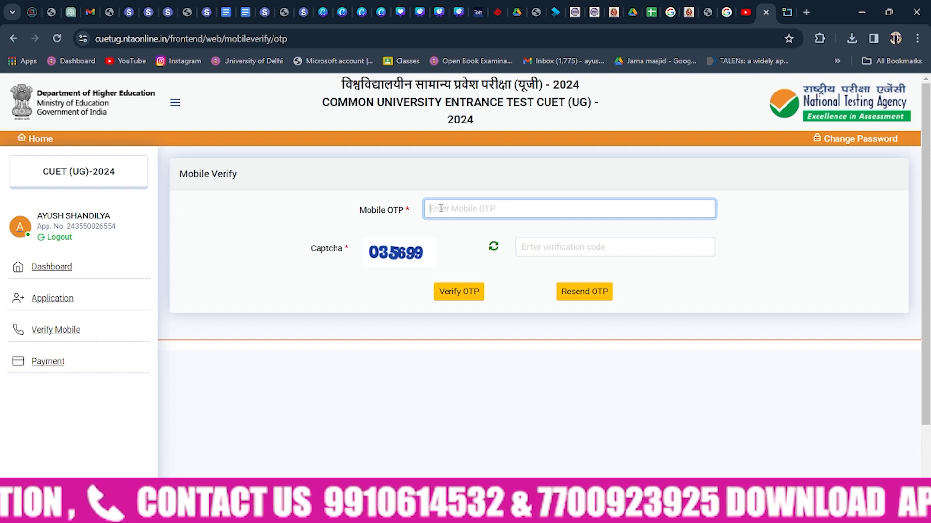
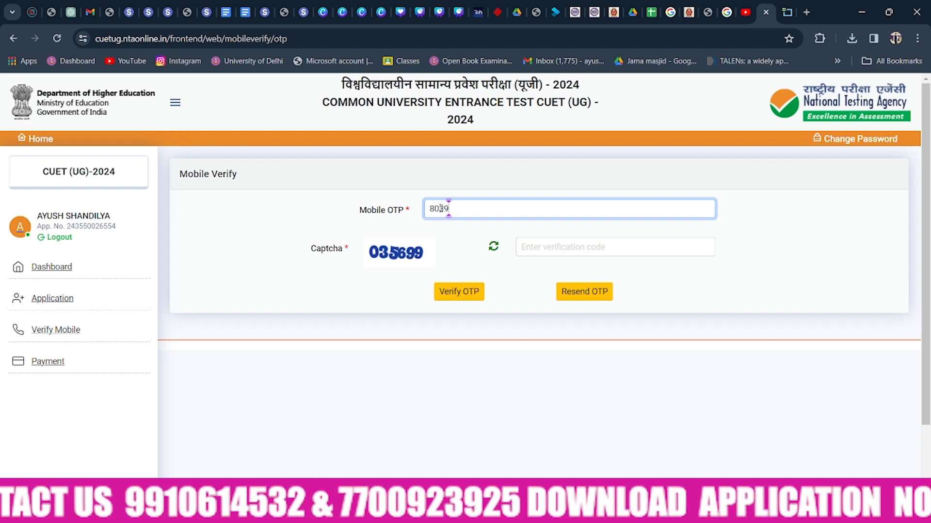
{"action": "left_click", "coordinate": [573, 240]}
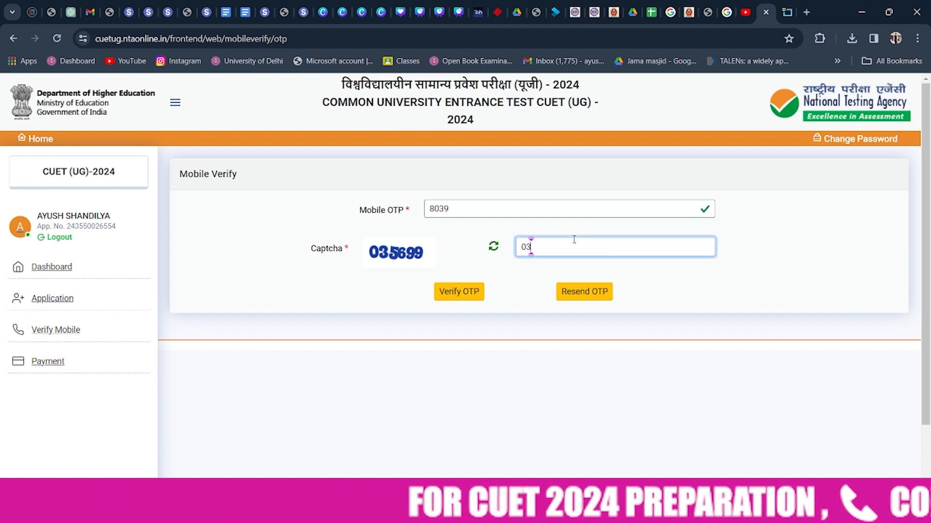
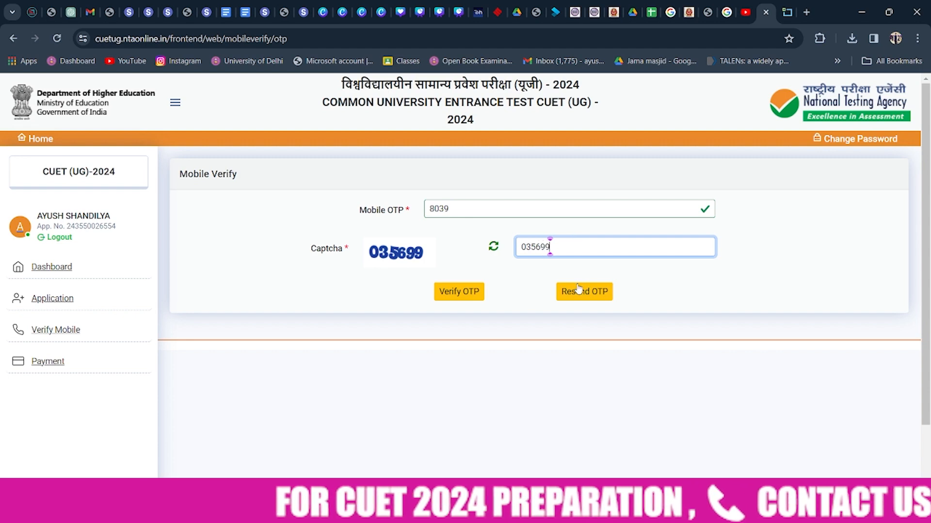
{"action": "left_click", "coordinate": [455, 297]}
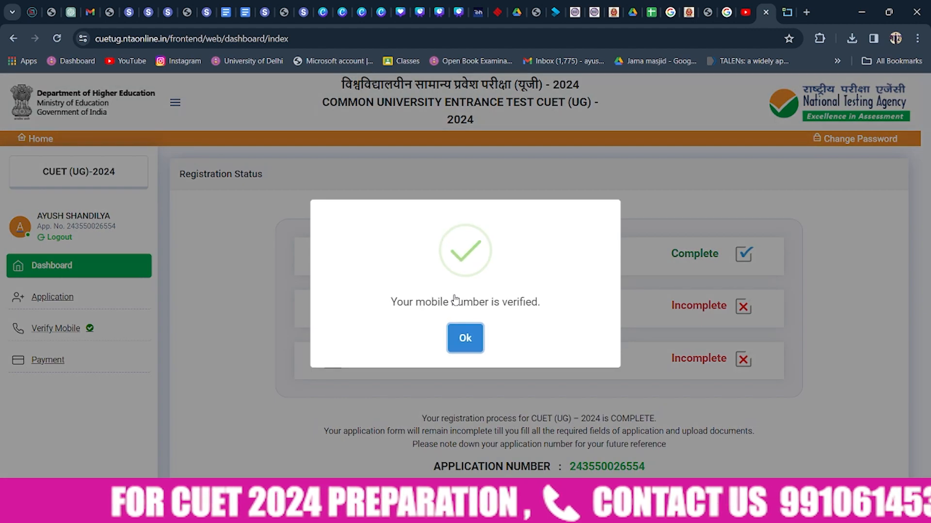
Go from the dashboard via Complete Application Form back to the review page
{"action": "left_click", "coordinate": [463, 341]}
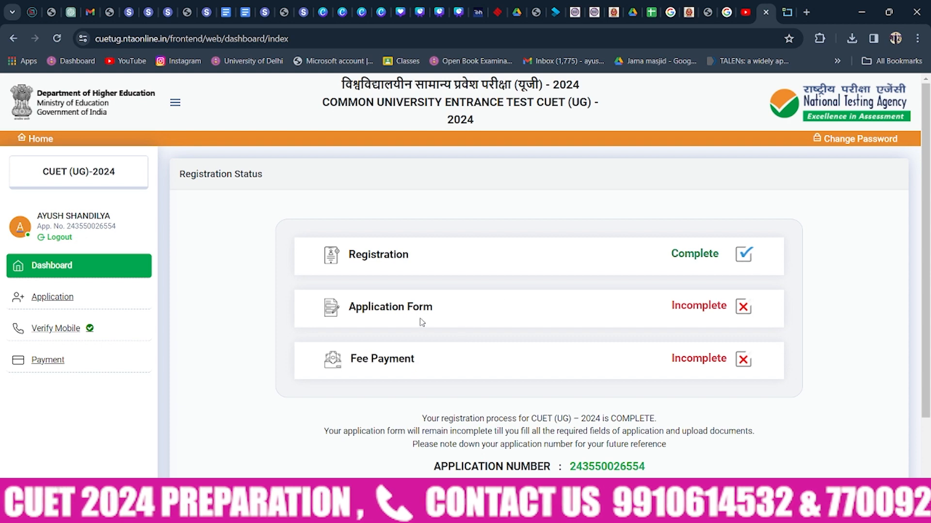
{"action": "scroll", "coordinate": [424, 314], "scroll_direction": "down", "scroll_amount": 2}
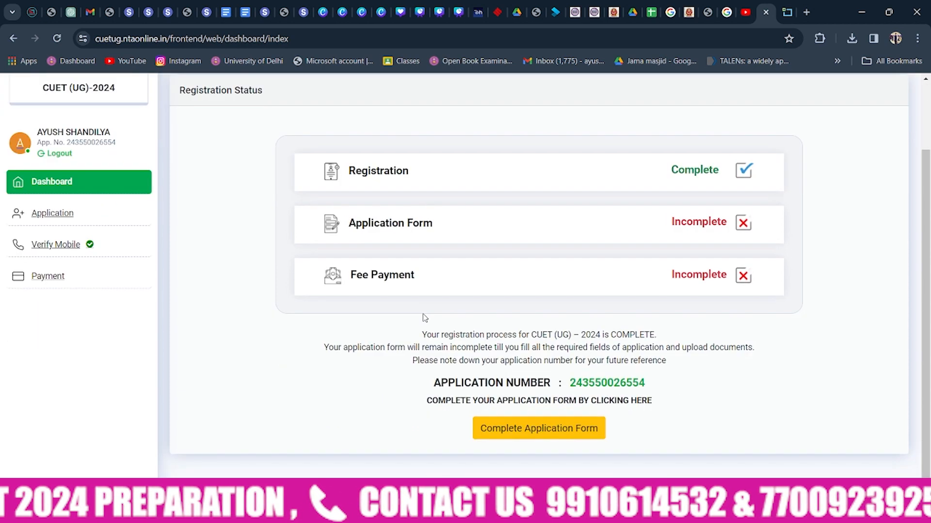
{"action": "left_click", "coordinate": [557, 431]}
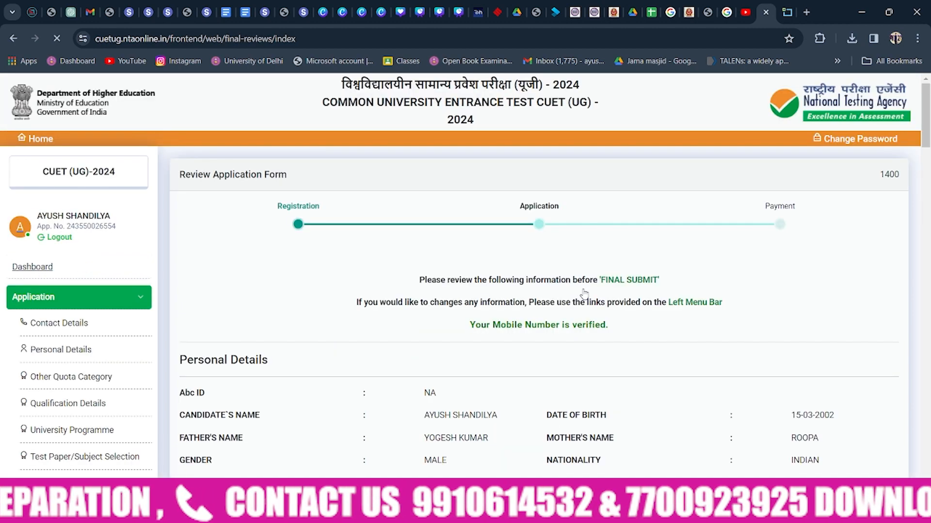
{"action": "scroll", "coordinate": [585, 294], "scroll_direction": "down", "scroll_amount": 10}
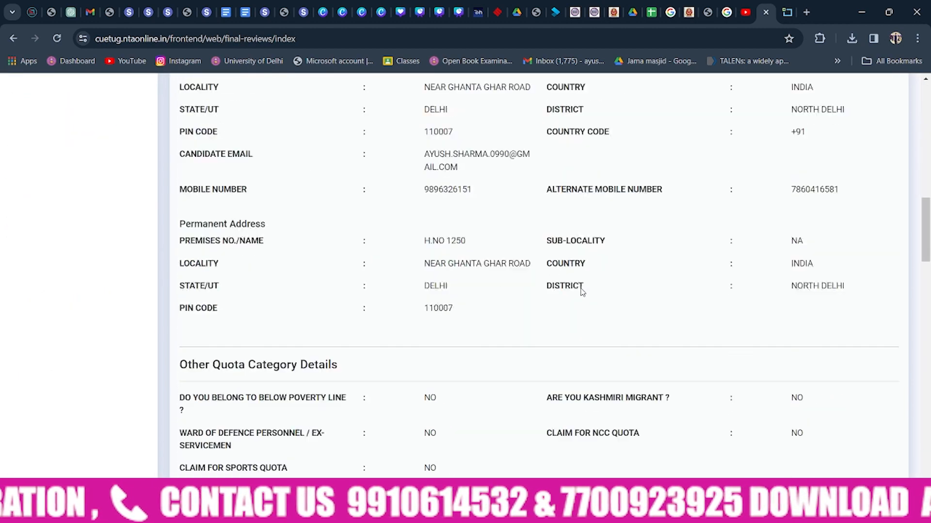
{"action": "scroll", "coordinate": [583, 290], "scroll_direction": "down", "scroll_amount": 15}
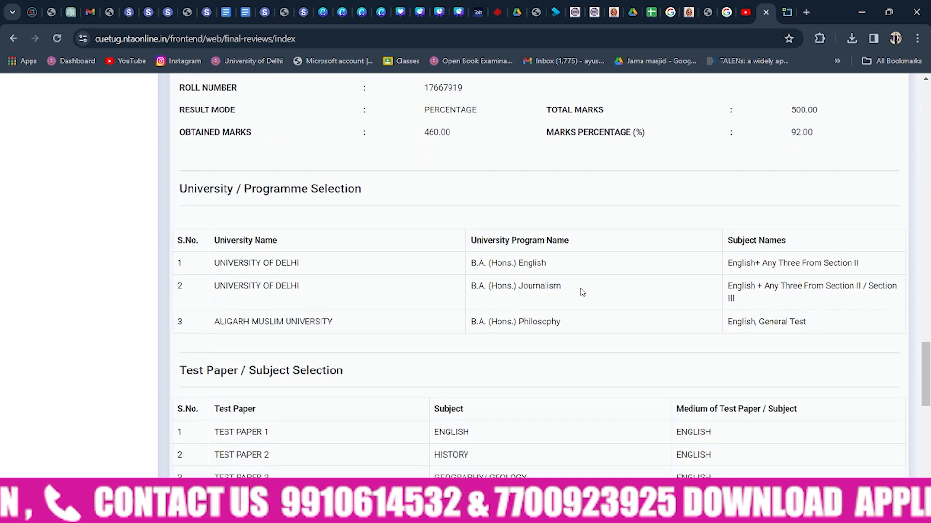